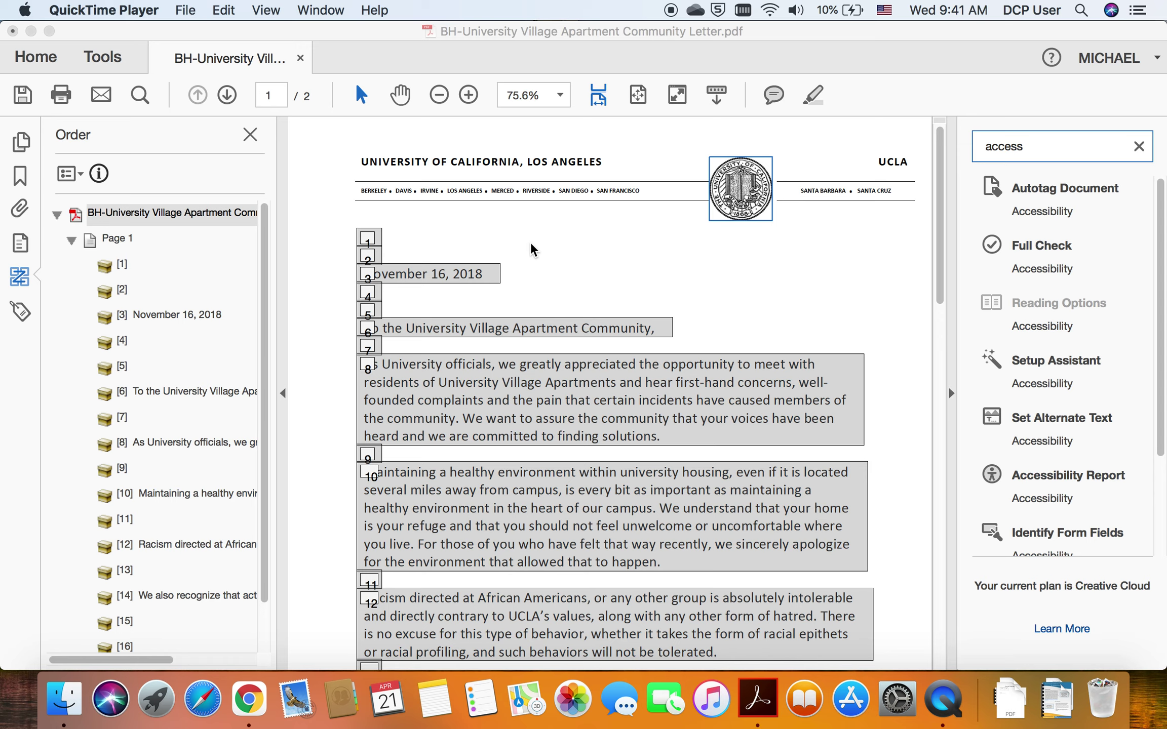
- Examine the numbered reading-order regions on both pages of the letter, including the signature block on page 2
{"action": "scroll", "coordinate": [530, 242], "scroll_direction": "down", "scroll_amount": 5}
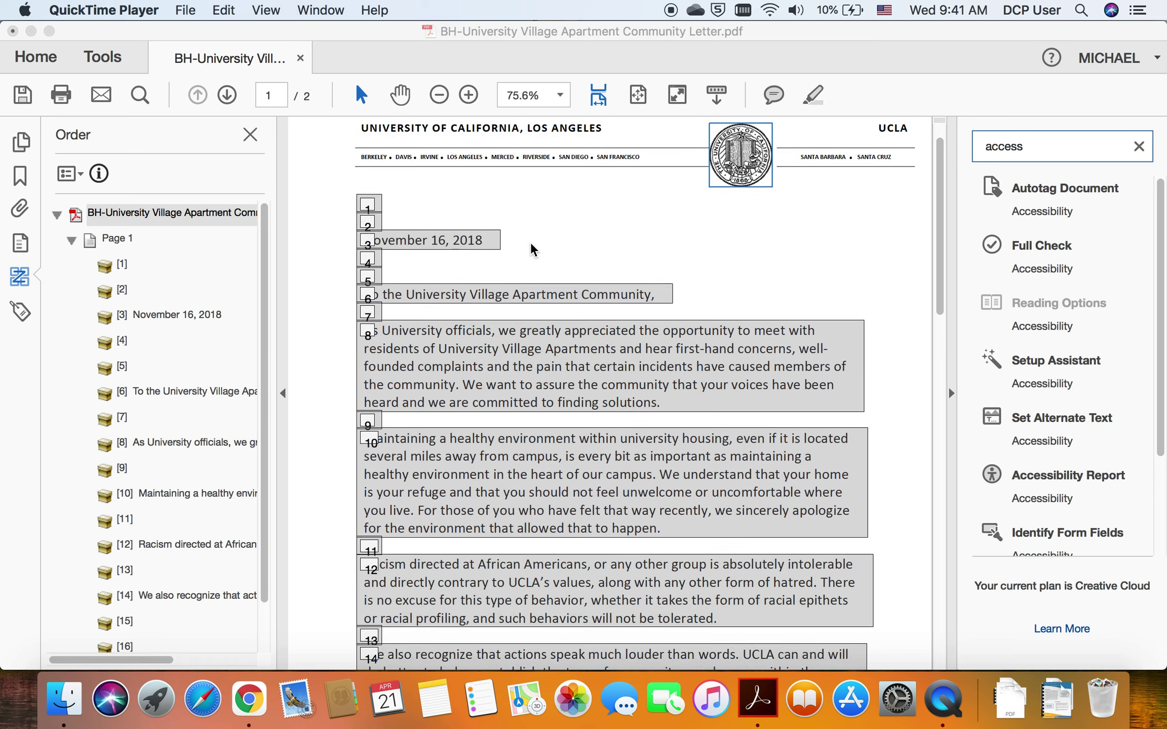
{"action": "scroll", "coordinate": [531, 243], "scroll_direction": "down", "scroll_amount": 6}
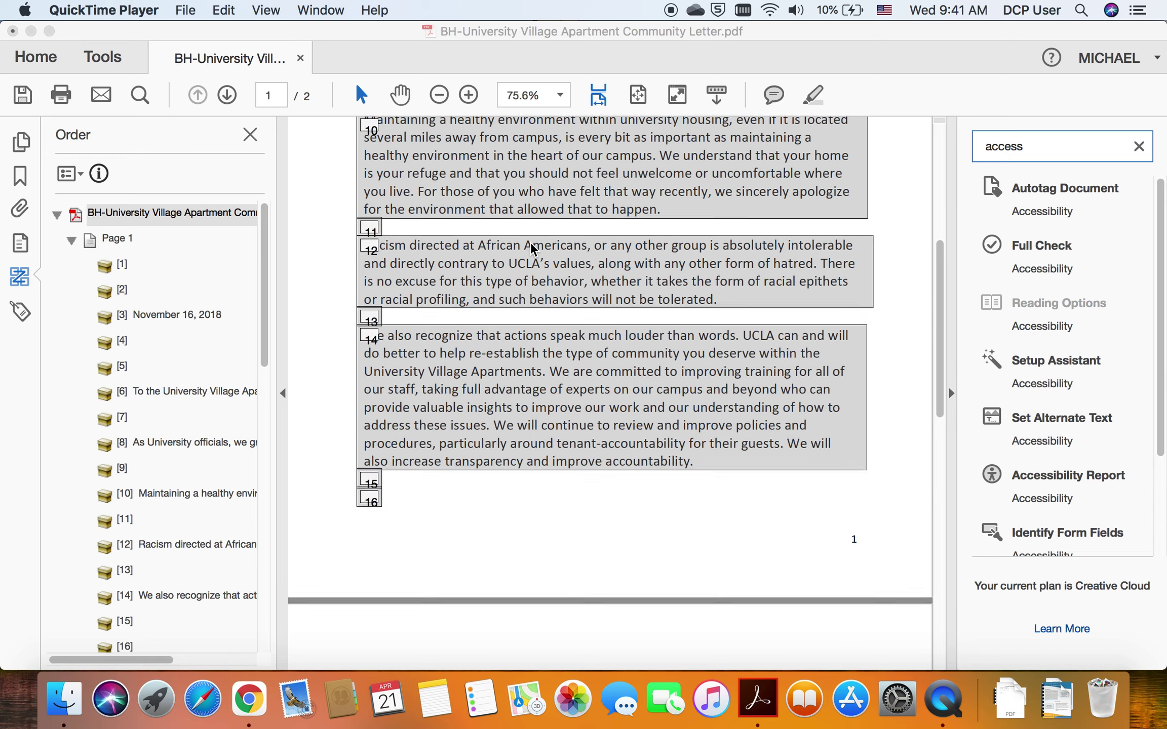
{"action": "scroll", "coordinate": [531, 247], "scroll_direction": "down", "scroll_amount": 3}
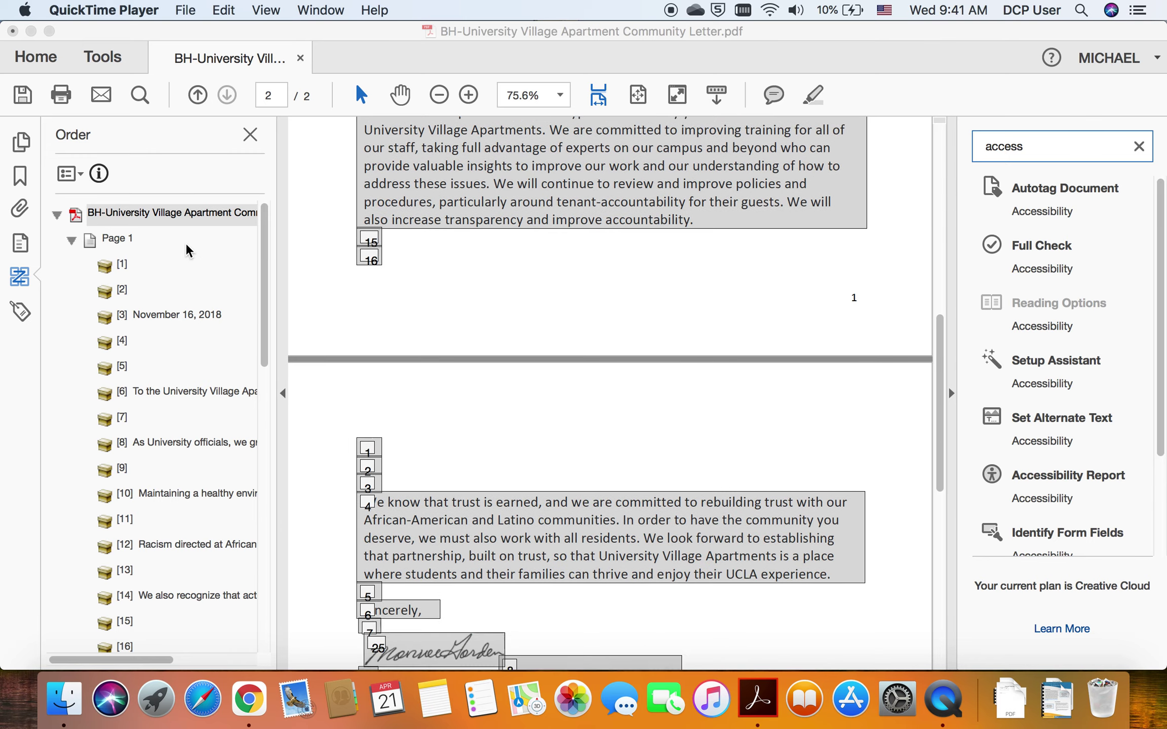
{"action": "scroll", "coordinate": [467, 398], "scroll_direction": "down", "scroll_amount": 3}
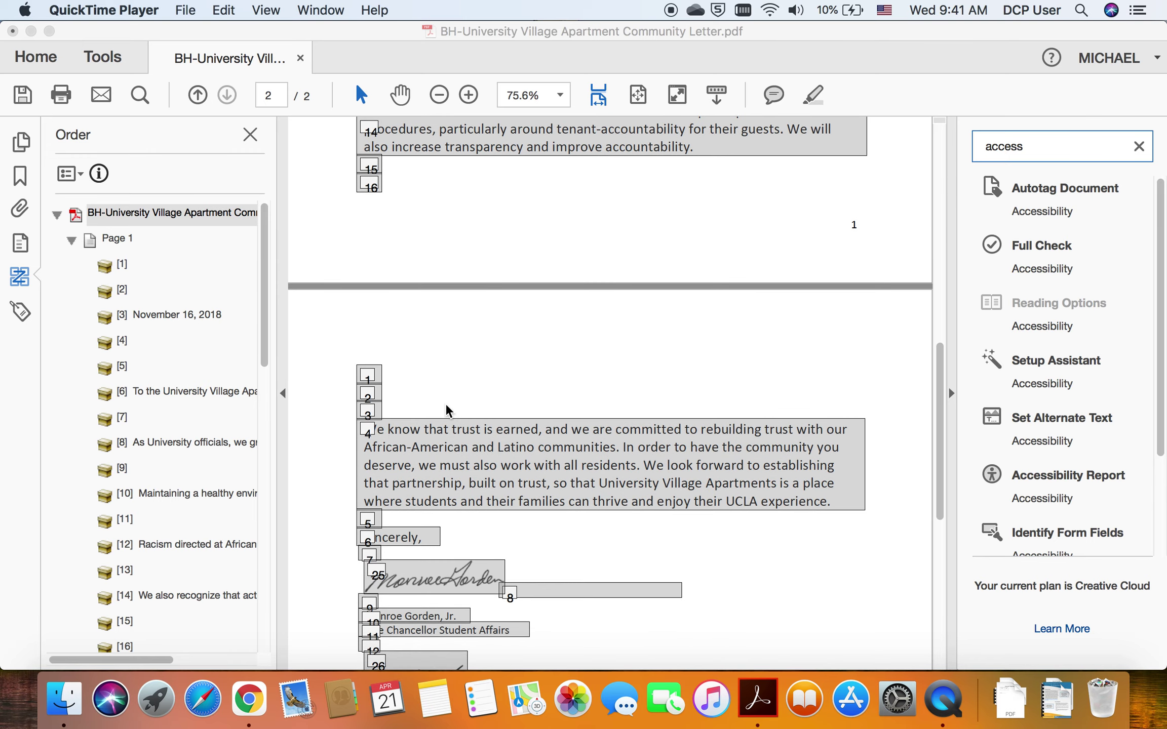
{"action": "scroll", "coordinate": [363, 280], "scroll_direction": "down", "scroll_amount": 3}
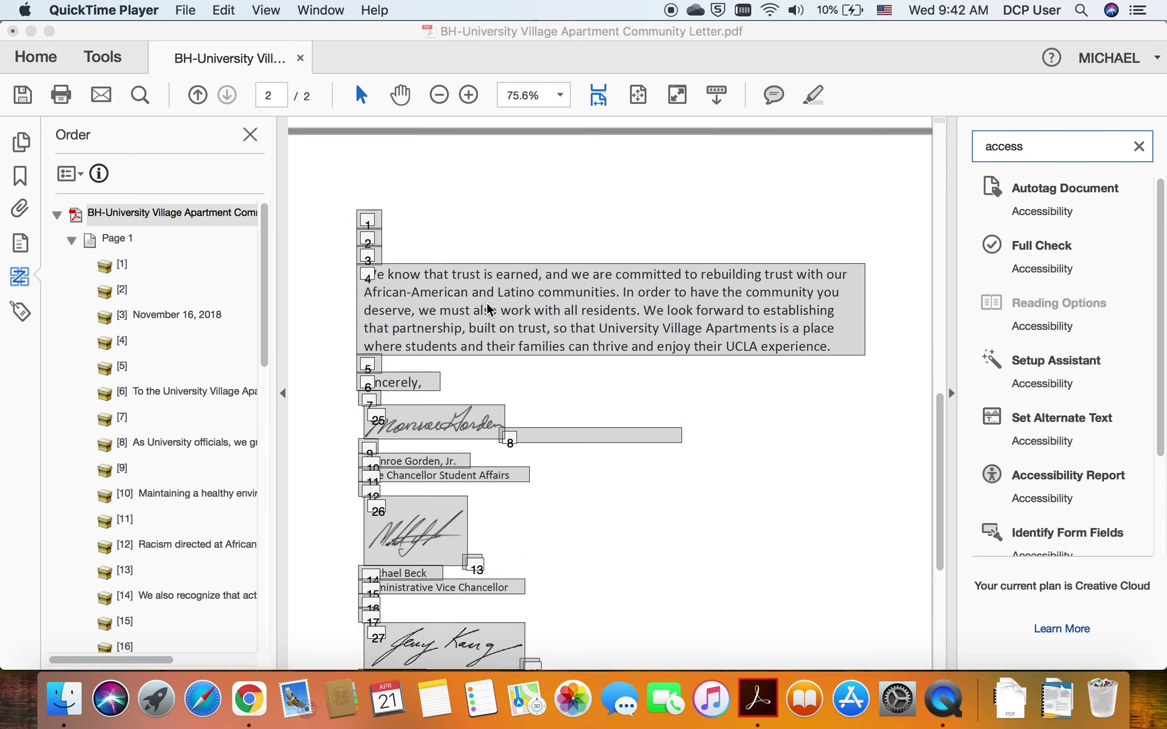
{"action": "scroll", "coordinate": [538, 282], "scroll_direction": "down", "scroll_amount": 3}
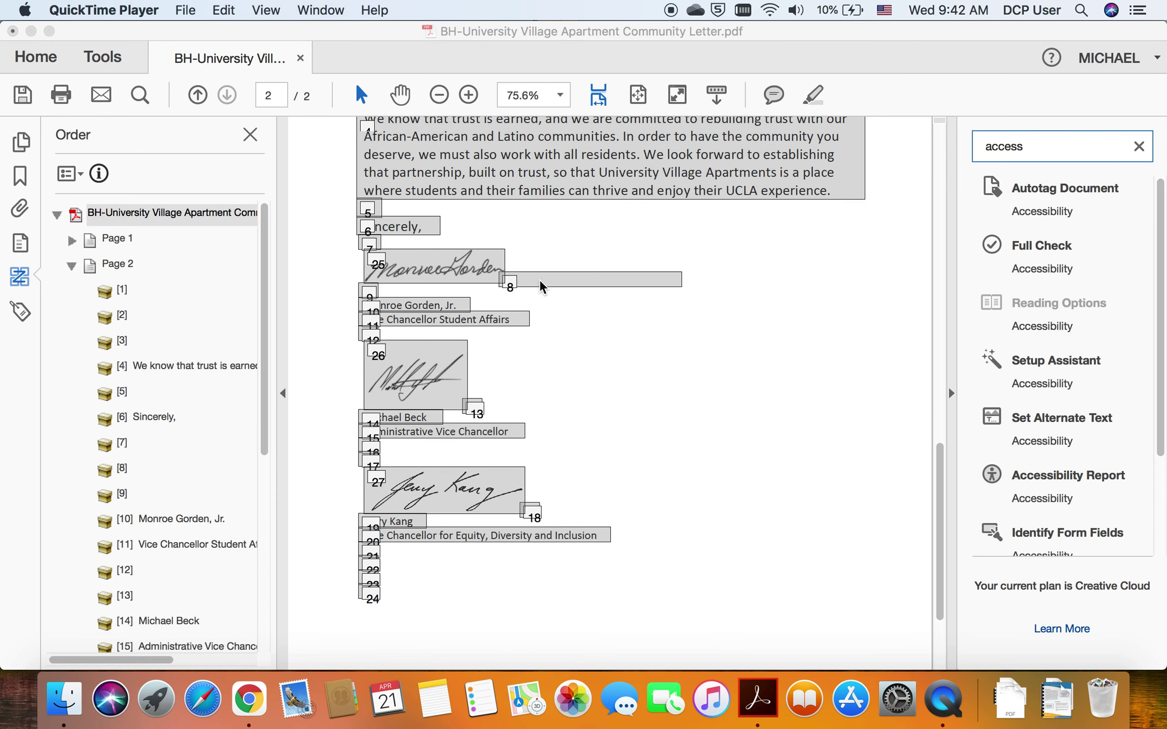
{"action": "scroll", "coordinate": [542, 287], "scroll_direction": "down", "scroll_amount": 3}
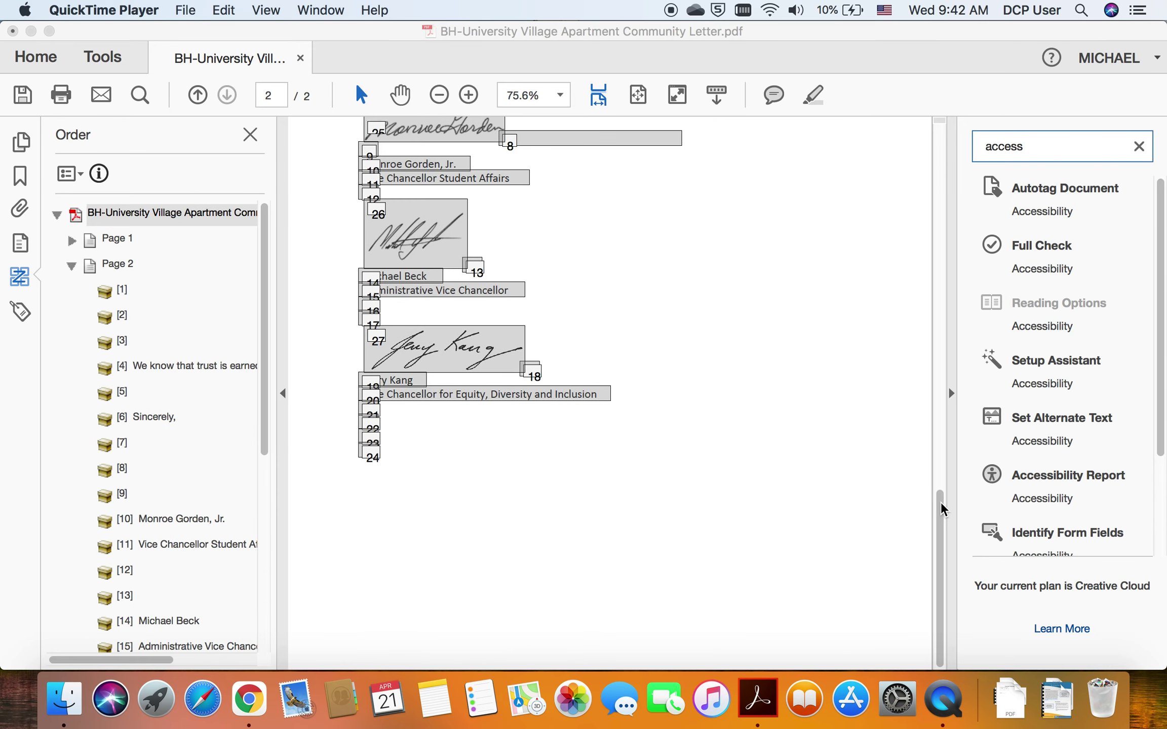
{"action": "scroll", "coordinate": [942, 508], "scroll_direction": "up", "scroll_amount": 3}
{"action": "scroll", "coordinate": [942, 486], "scroll_direction": "up", "scroll_amount": 1}
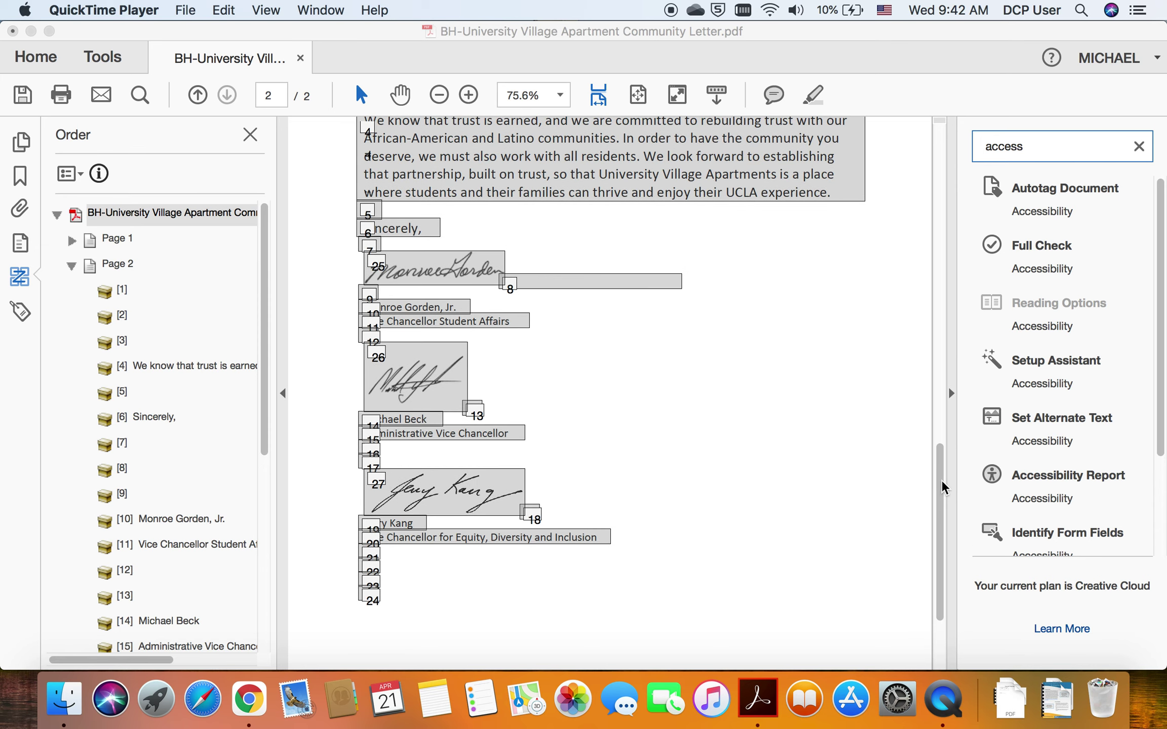
{"action": "left_click", "coordinate": [877, 444]}
{"action": "scroll", "coordinate": [878, 435], "scroll_direction": "up", "scroll_amount": 6}
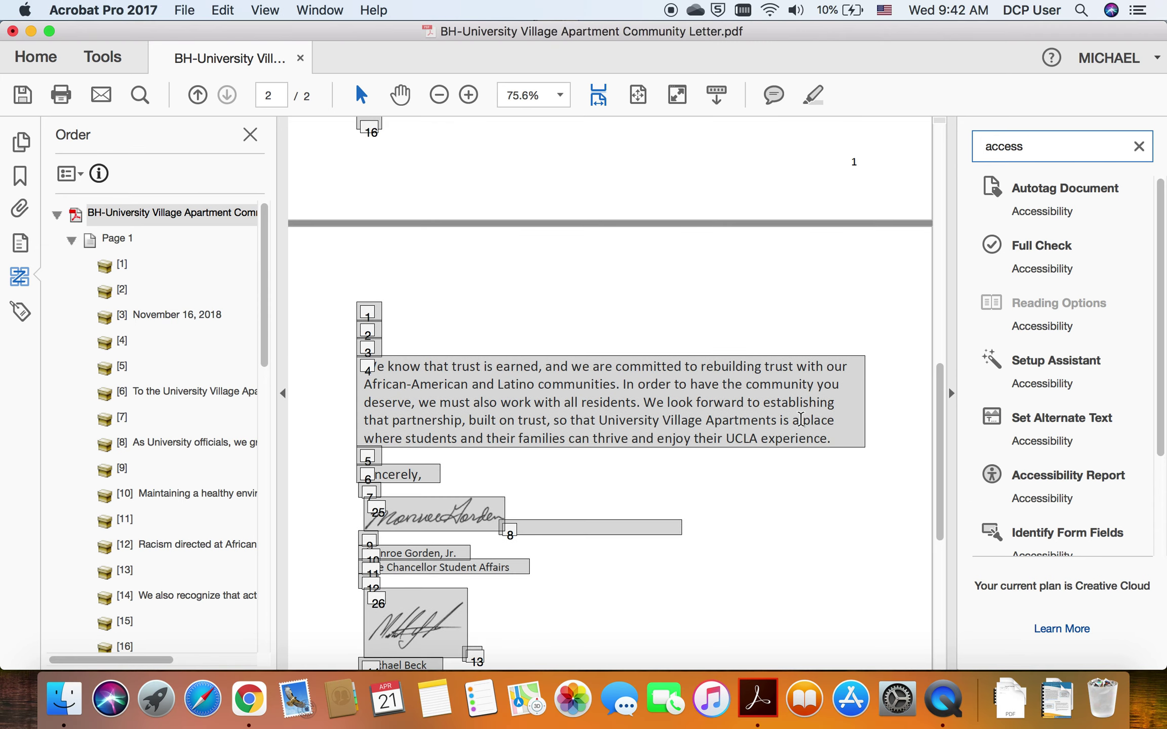
{"action": "scroll", "coordinate": [800, 419], "scroll_direction": "up", "scroll_amount": 12}
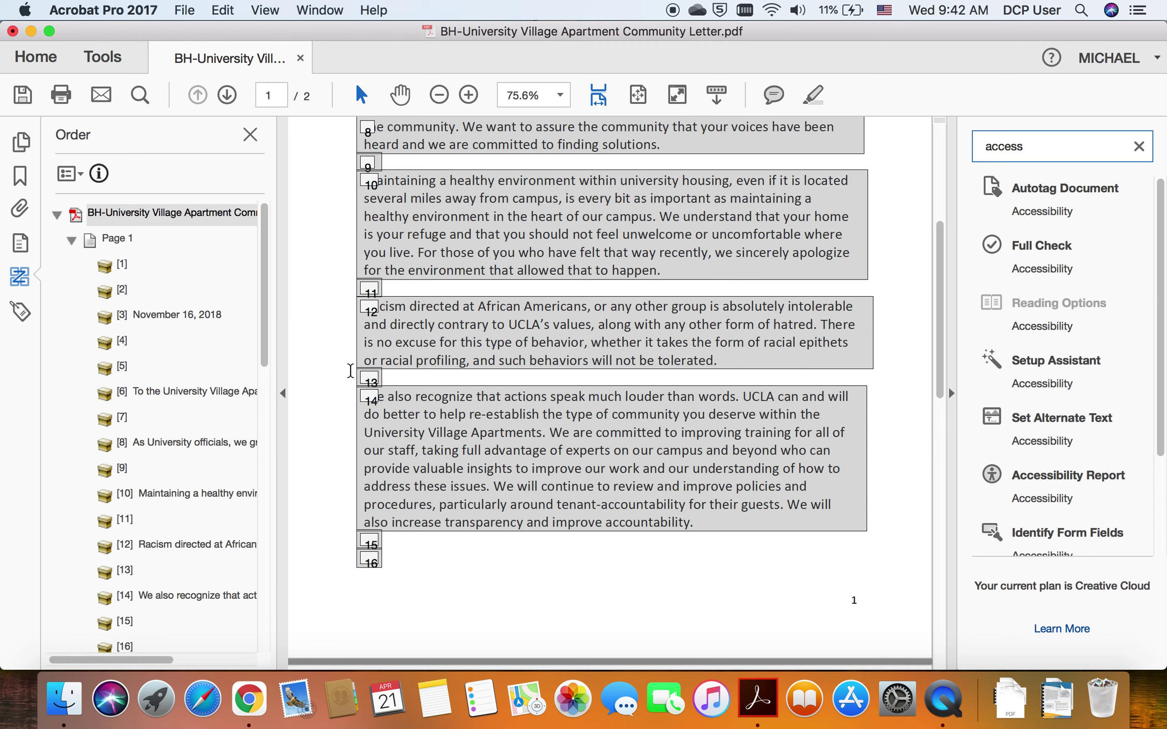
{"action": "scroll", "coordinate": [378, 356], "scroll_direction": "up", "scroll_amount": 3}
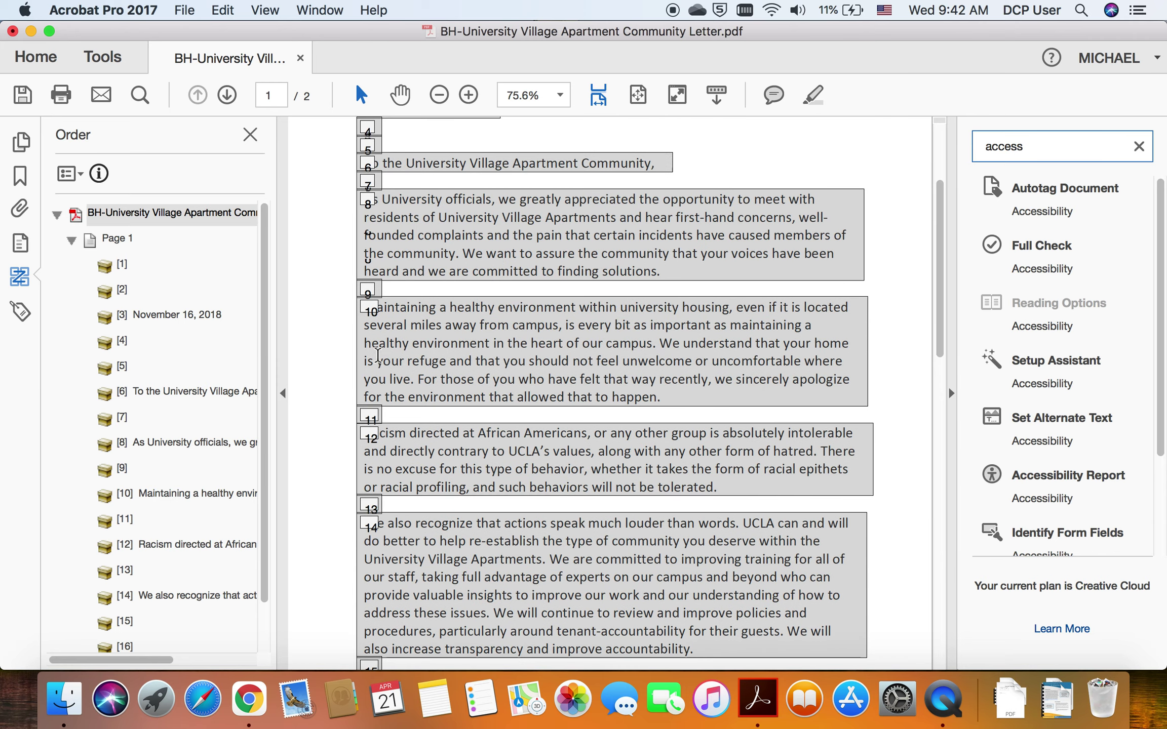
{"action": "scroll", "coordinate": [378, 356], "scroll_direction": "up", "scroll_amount": 2}
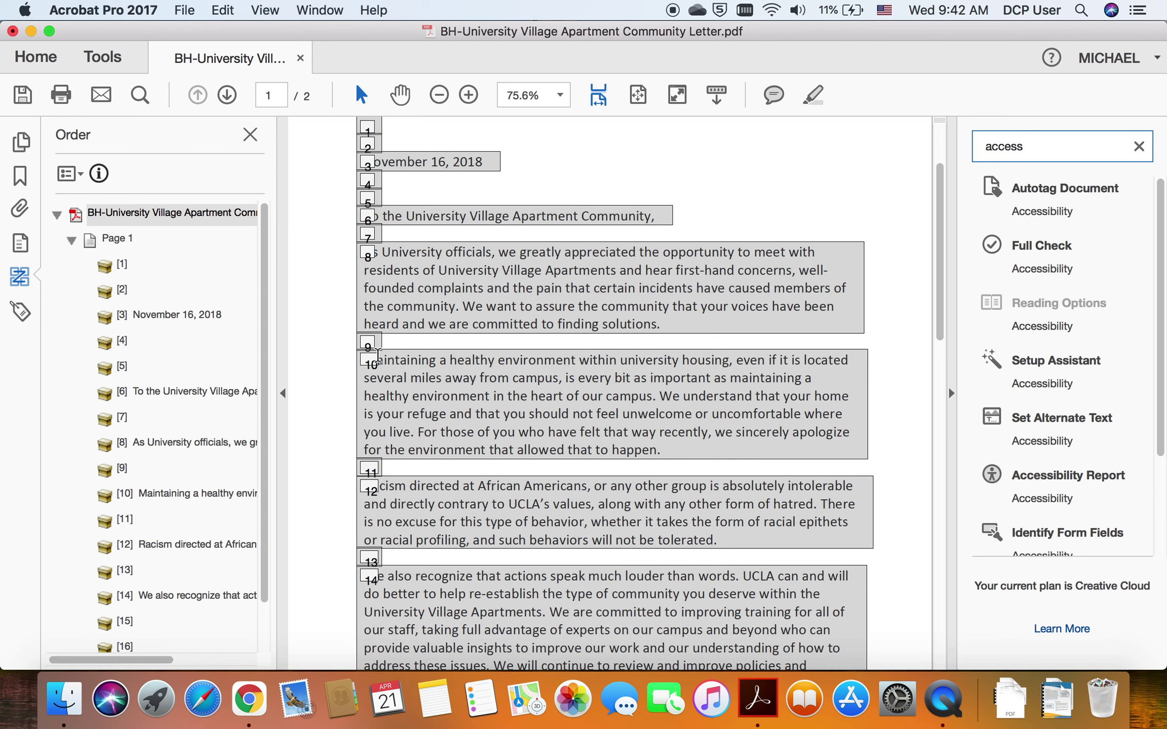
{"action": "scroll", "coordinate": [398, 435], "scroll_direction": "up", "scroll_amount": 2}
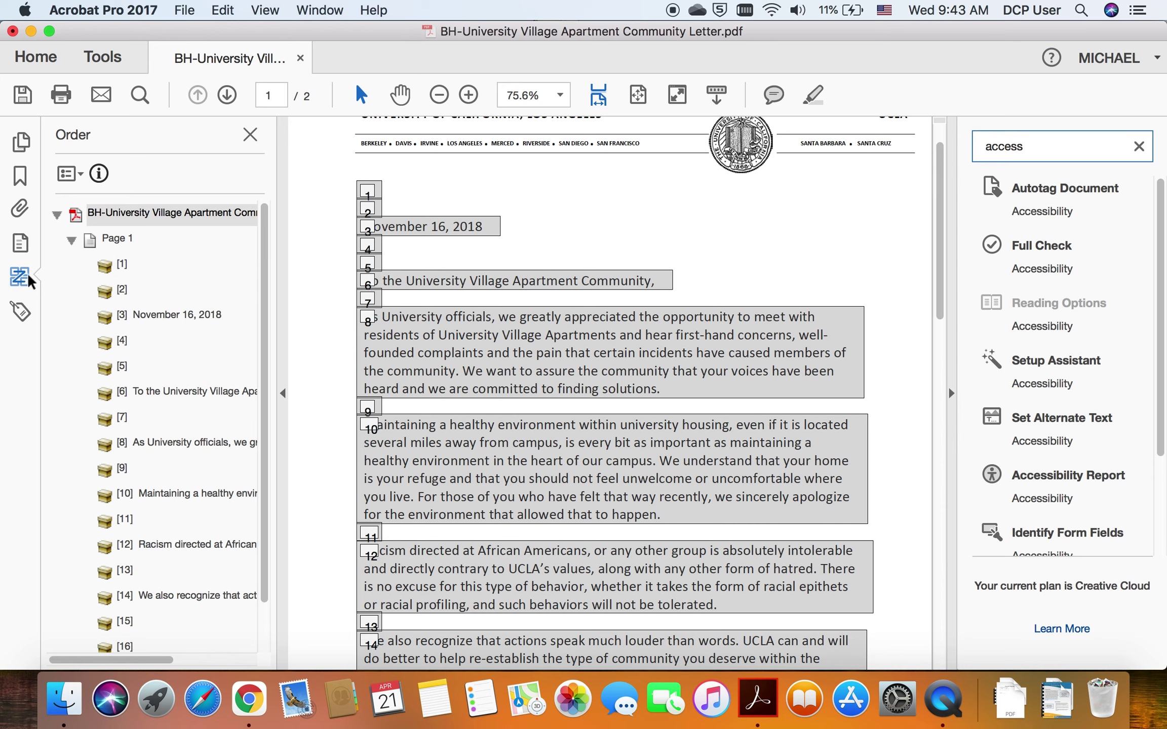
- In the tag tree, select the two empty paragraph tags between the date and the salutation and delete them
{"action": "left_click", "coordinate": [23, 310]}
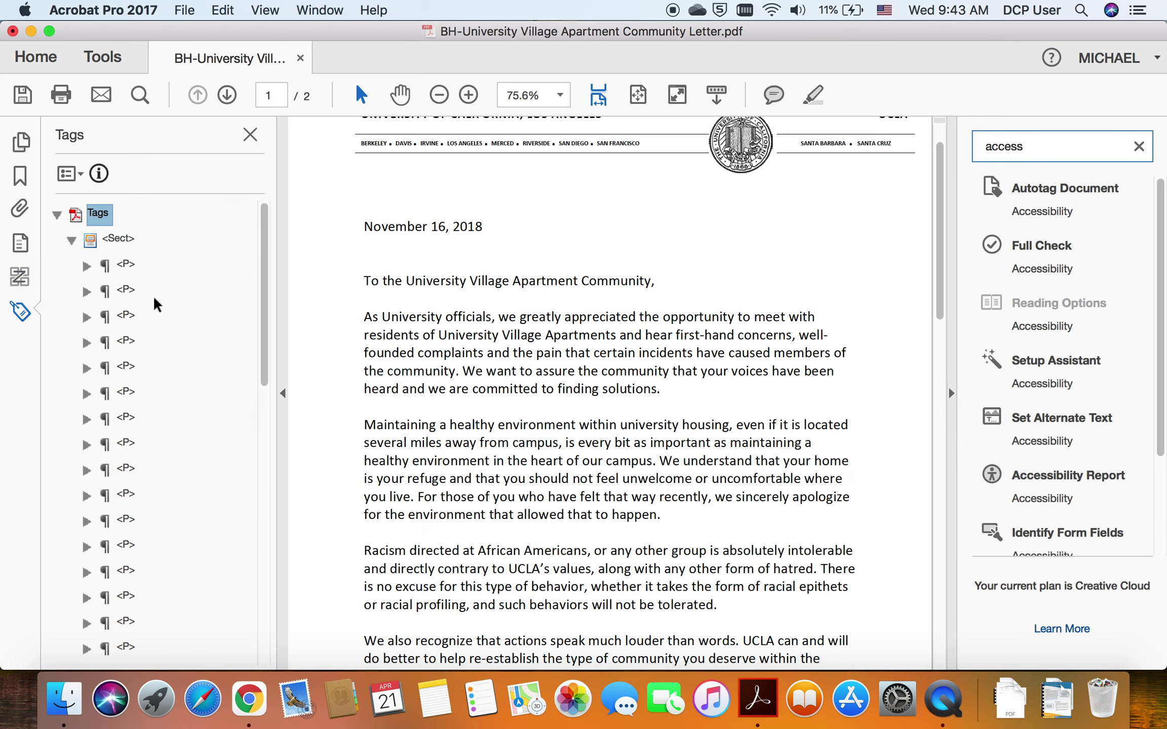
{"action": "left_click", "coordinate": [129, 263]}
{"action": "key", "text": "Down"}
{"action": "key", "text": "Down"}
{"action": "key", "text": "Down"}
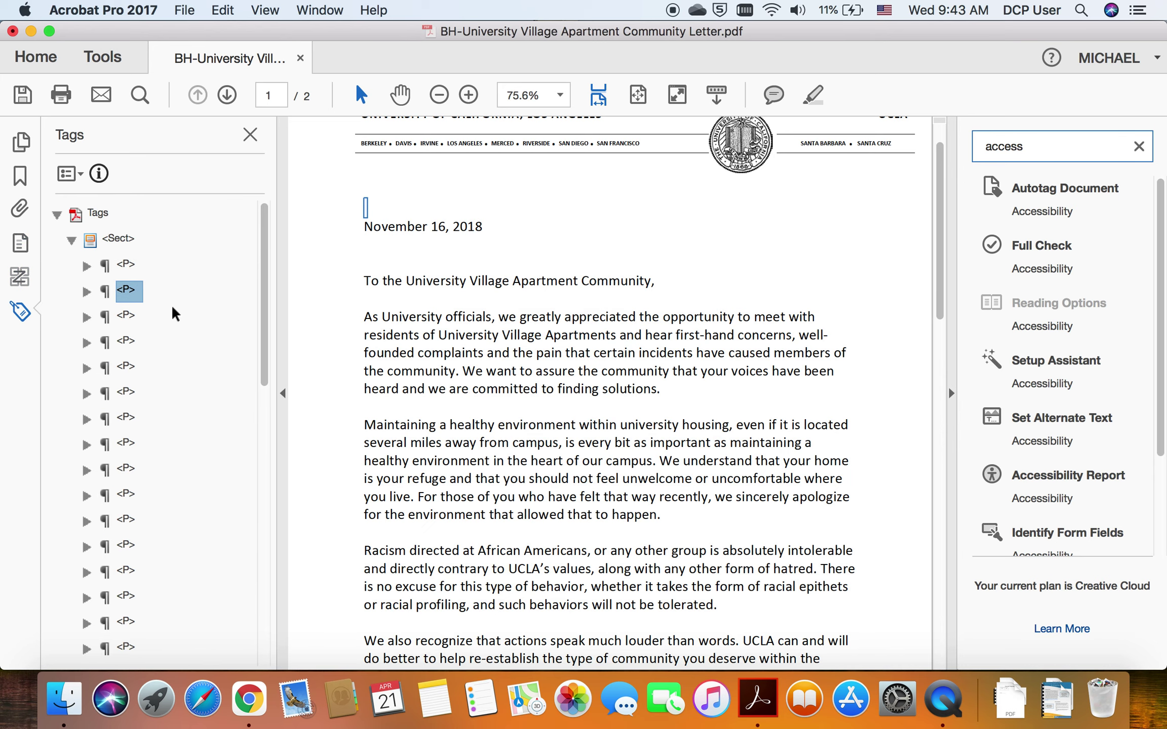
{"action": "key", "text": "Down"}
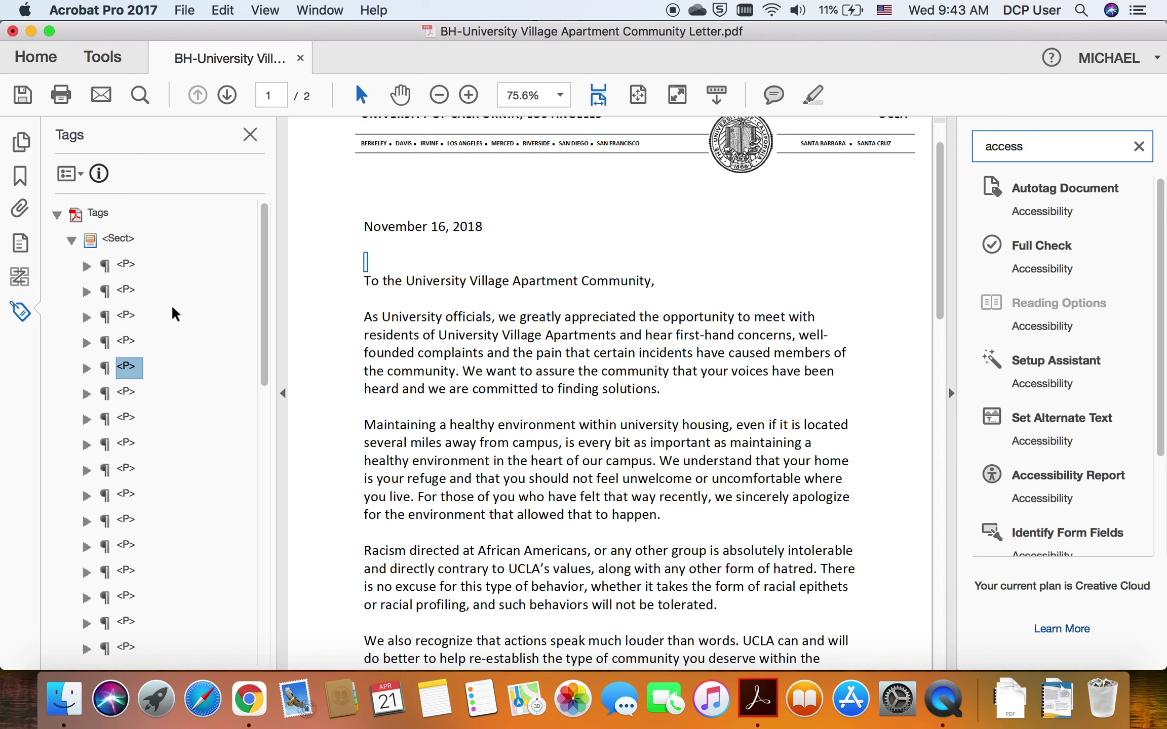
{"action": "key", "text": "Up"}
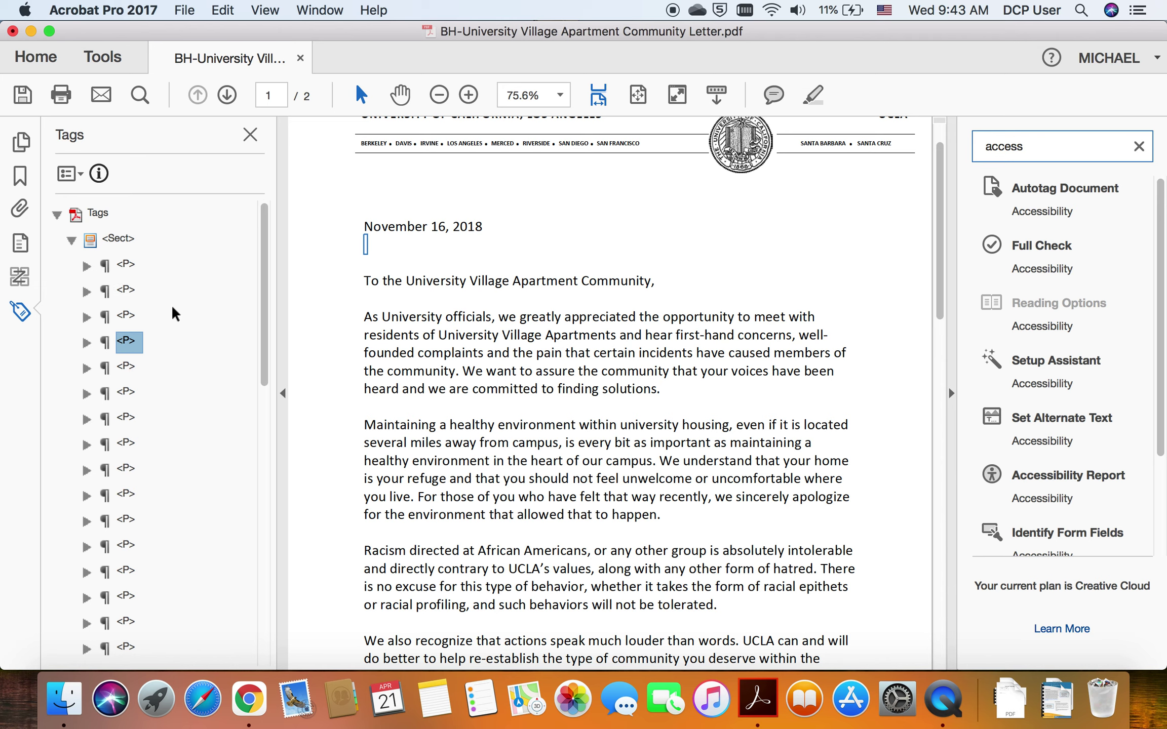
{"action": "key", "text": "shift+Down"}
{"action": "right_click", "coordinate": [133, 347]}
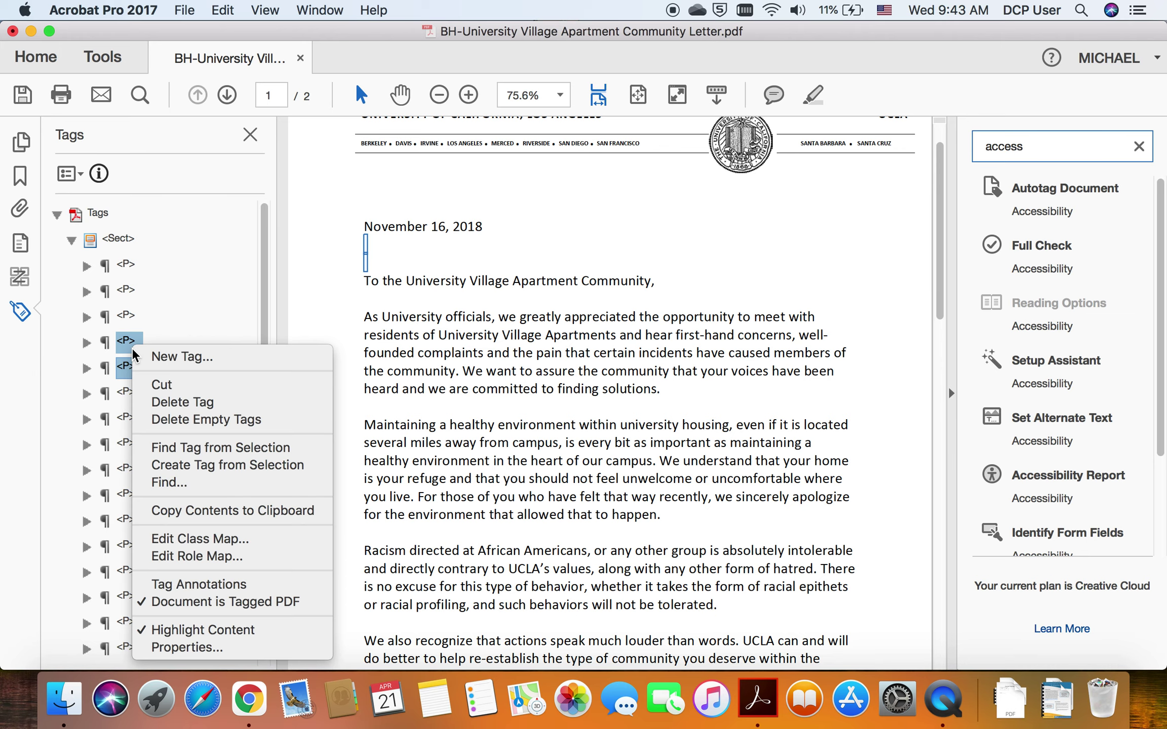
{"action": "left_click", "coordinate": [181, 402]}
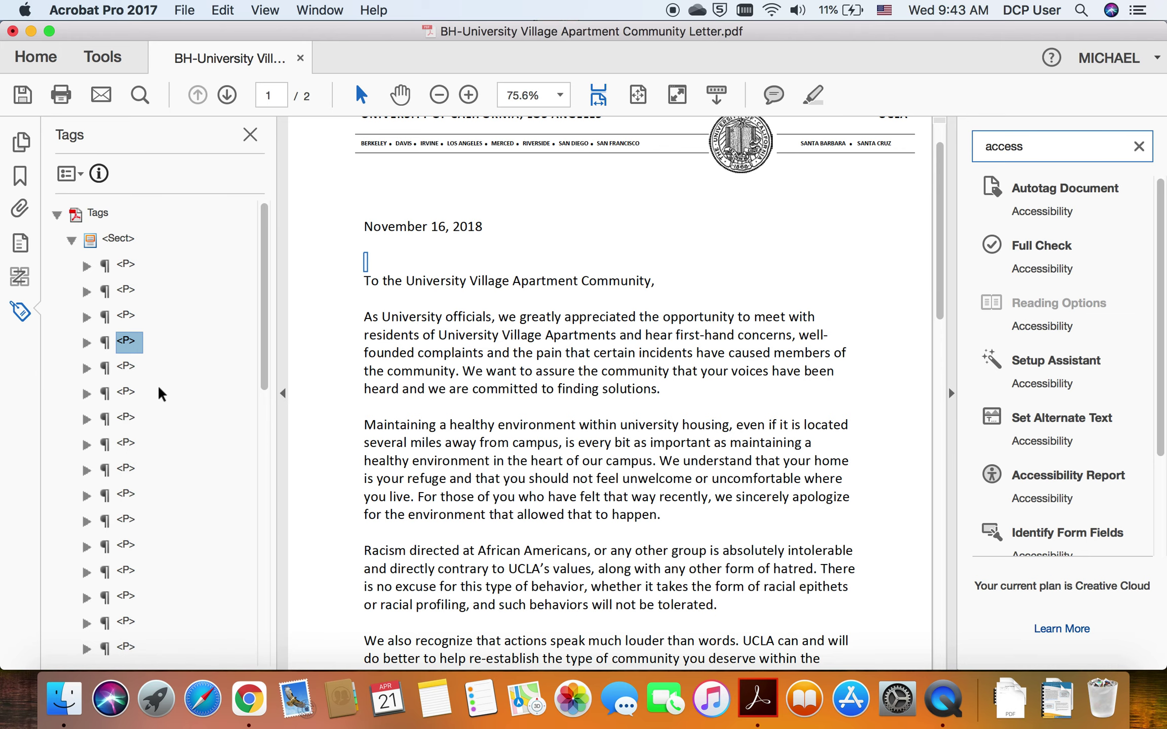
- Check the reading order again and look over the content containers of page 1
{"action": "left_click", "coordinate": [21, 277]}
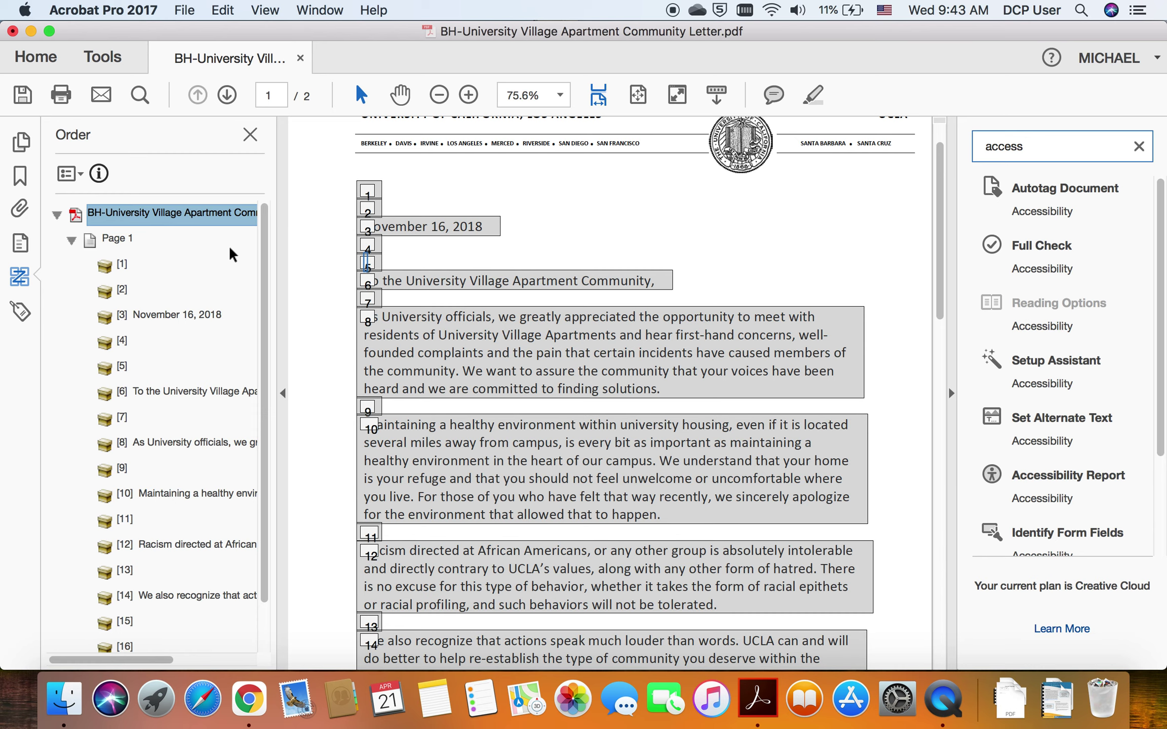
{"action": "left_click", "coordinate": [21, 244]}
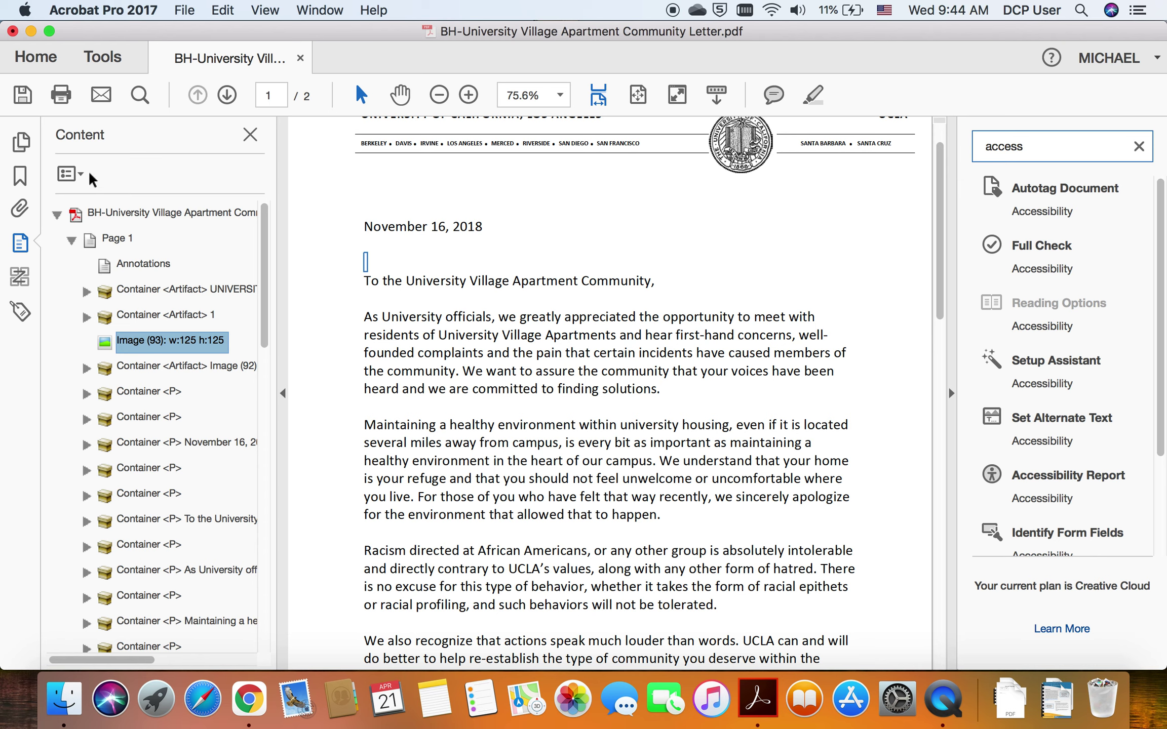
{"action": "scroll", "coordinate": [112, 243], "scroll_direction": "down", "scroll_amount": 1}
{"action": "scroll", "coordinate": [113, 245], "scroll_direction": "down", "scroll_amount": 3}
{"action": "scroll", "coordinate": [149, 311], "scroll_direction": "up", "scroll_amount": 4}
- Examine the text items inside the letterhead's artifact container, from UNIVERSITY through UCLA, and collapse the container
{"action": "left_click", "coordinate": [87, 291]}
{"action": "left_click", "coordinate": [152, 315]}
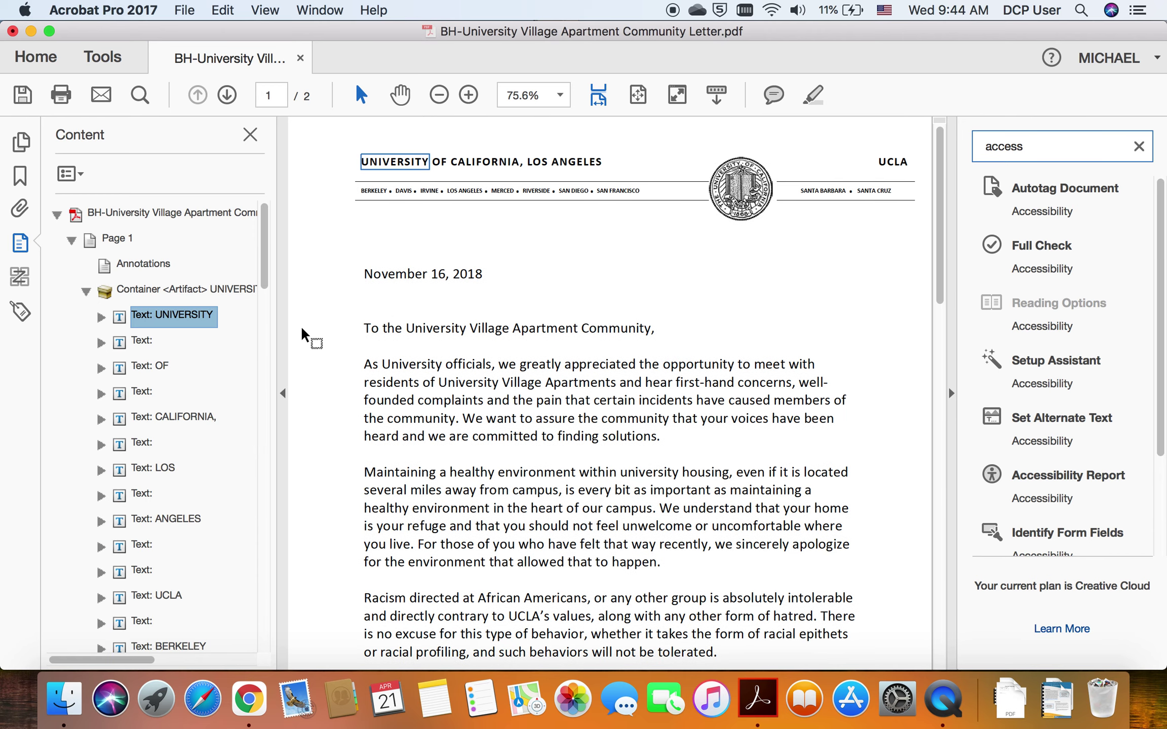
{"action": "left_click", "coordinate": [162, 349]}
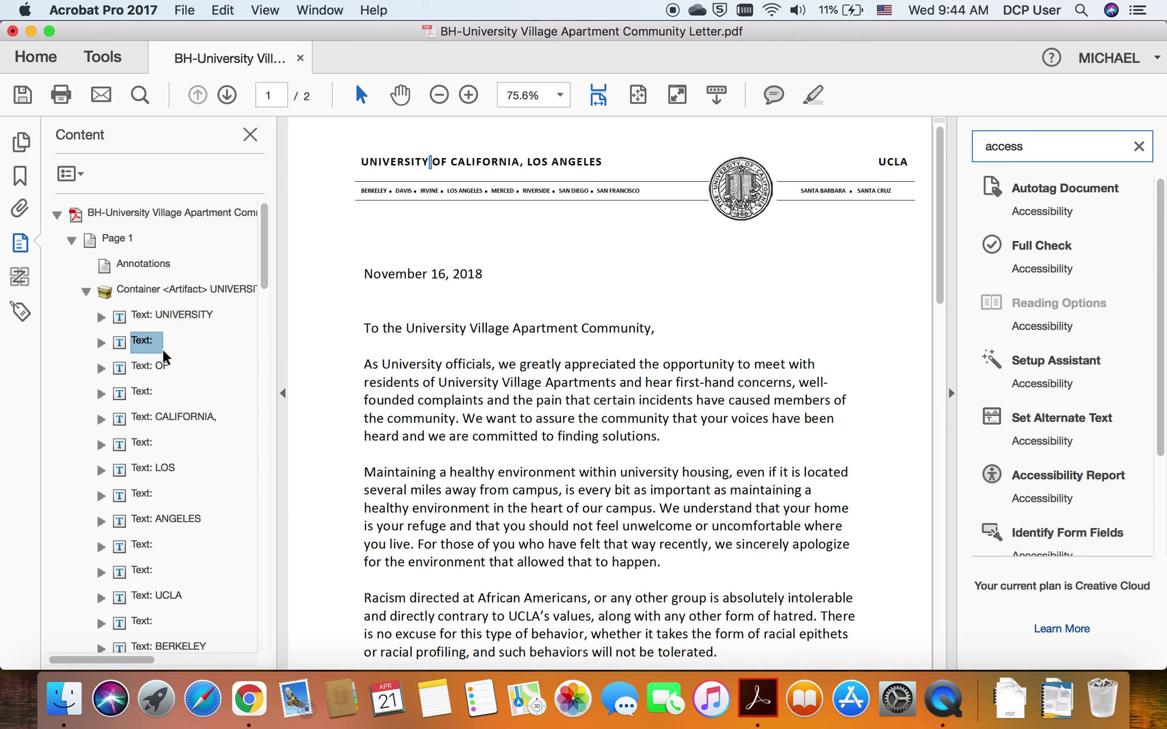
{"action": "key", "text": "Down"}
{"action": "key", "text": "Down"}
{"action": "key", "text": "Down"}
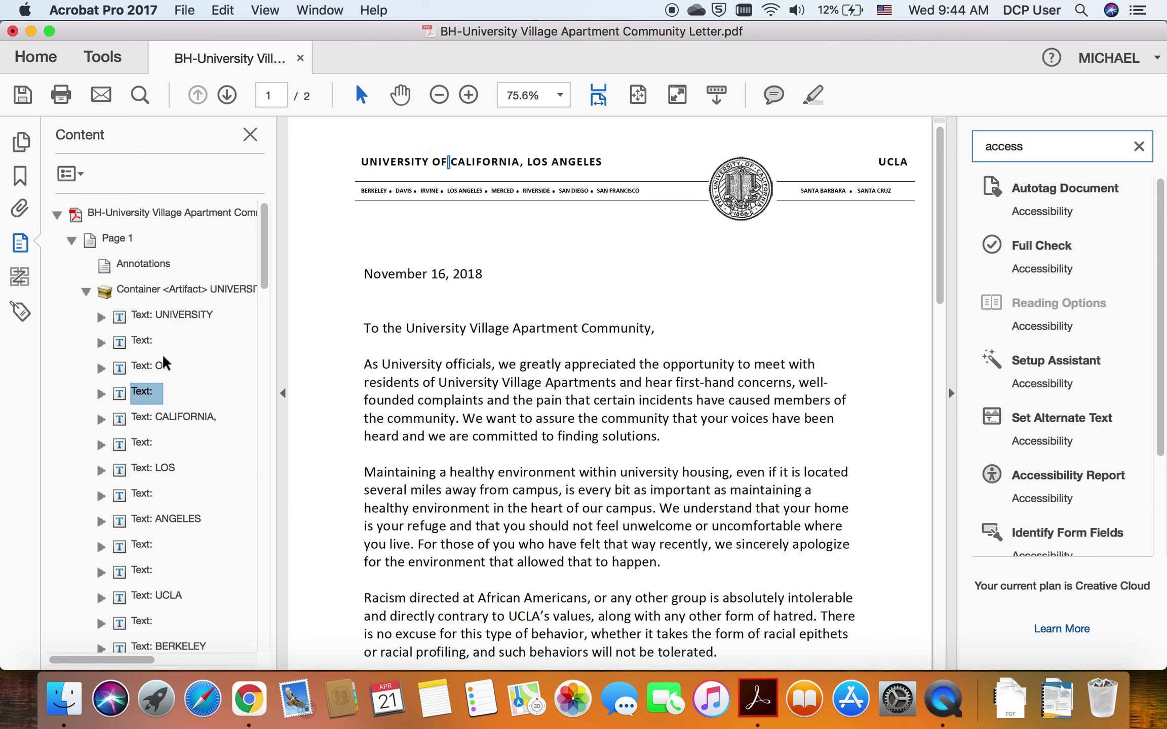
{"action": "key", "text": "Down"}
{"action": "key", "text": "Down"}
{"action": "key", "text": "Down"}
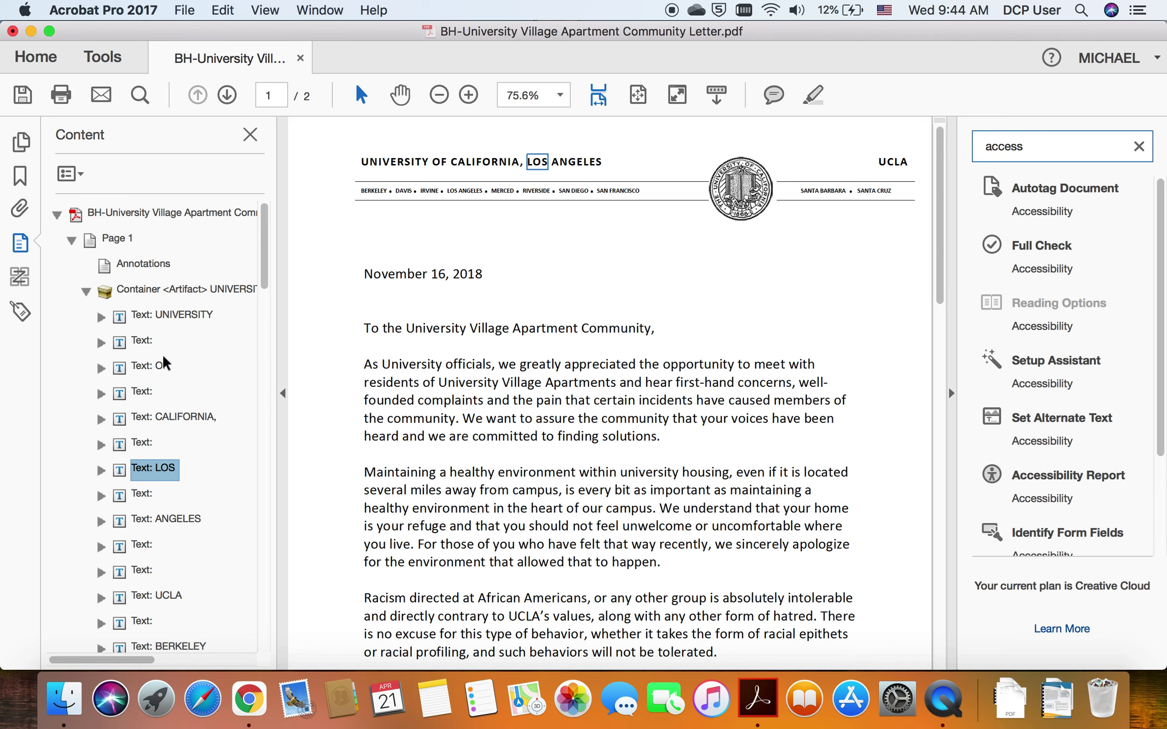
{"action": "key", "text": "Down"}
{"action": "scroll", "coordinate": [162, 357], "scroll_direction": "down", "scroll_amount": 5}
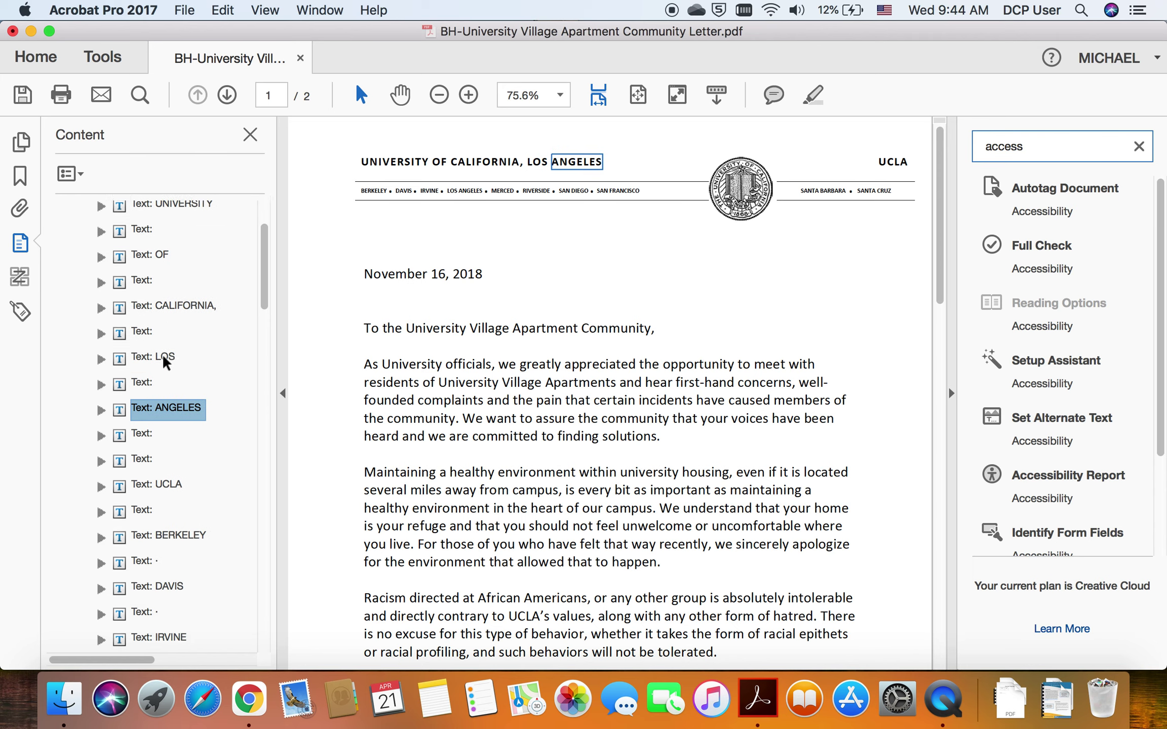
{"action": "key", "text": "Down"}
{"action": "key", "text": "Down"}
{"action": "key", "text": "Down"}
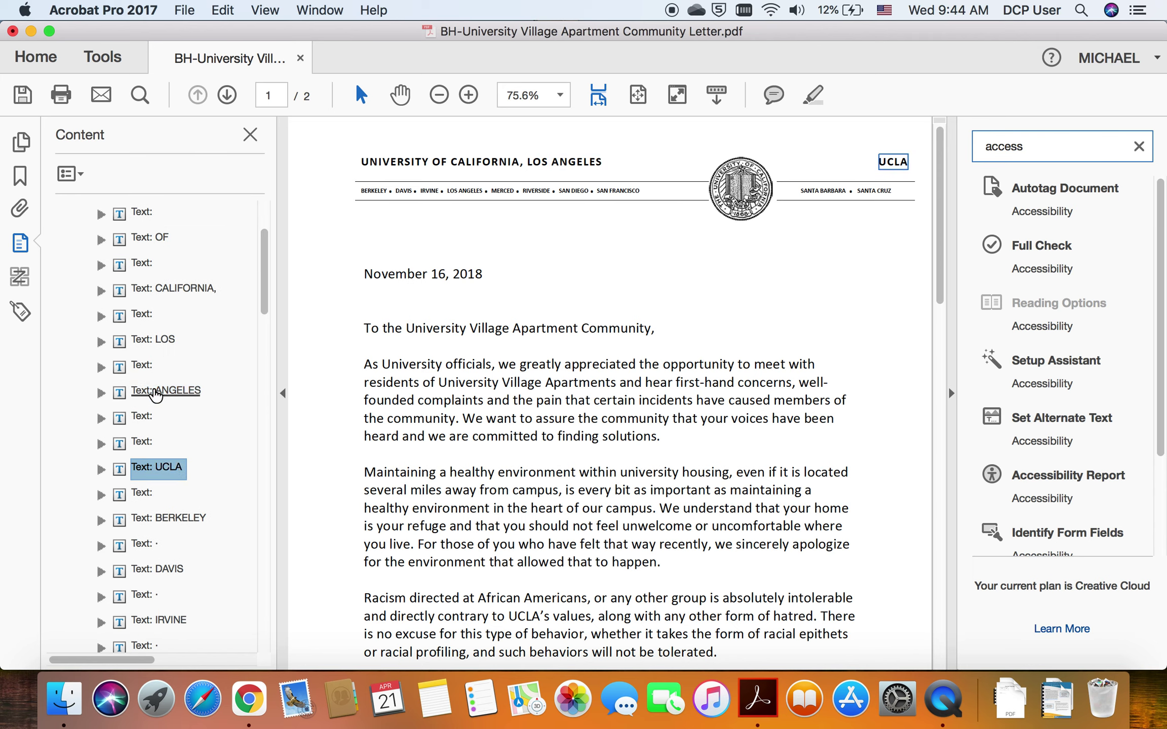
{"action": "scroll", "coordinate": [157, 393], "scroll_direction": "up", "scroll_amount": 5}
{"action": "scroll", "coordinate": [170, 382], "scroll_direction": "right", "scroll_amount": 3}
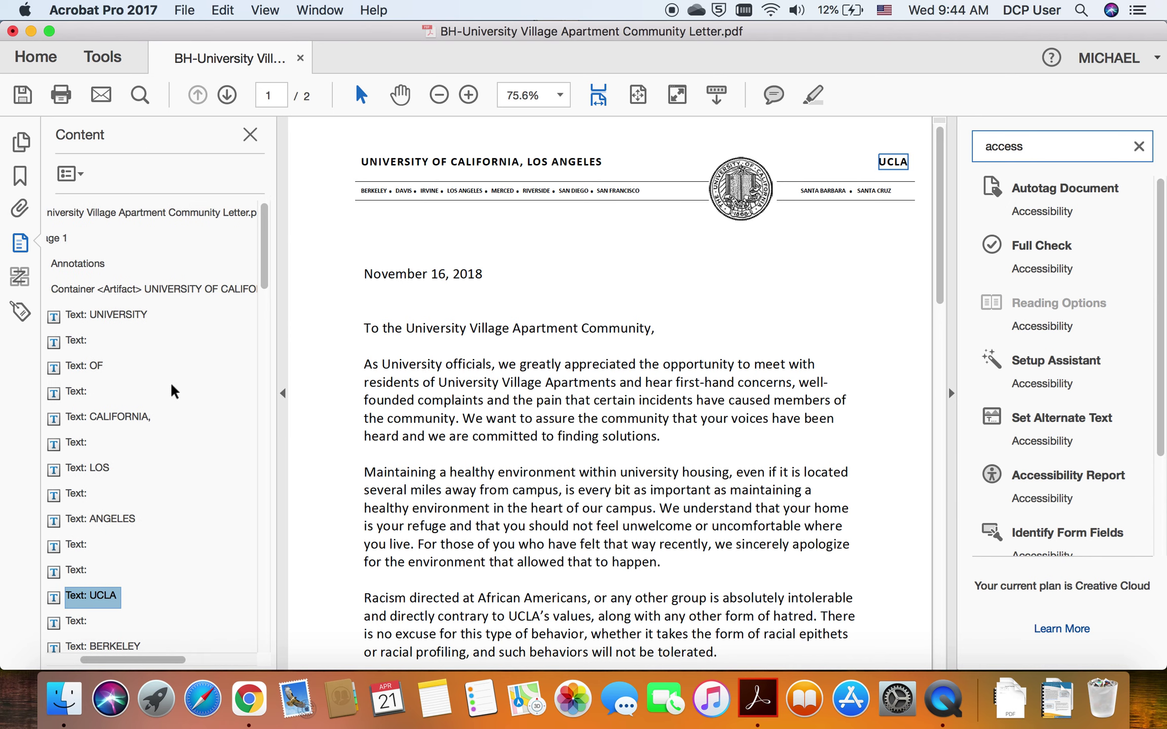
{"action": "scroll", "coordinate": [170, 382], "scroll_direction": "left", "scroll_amount": 3}
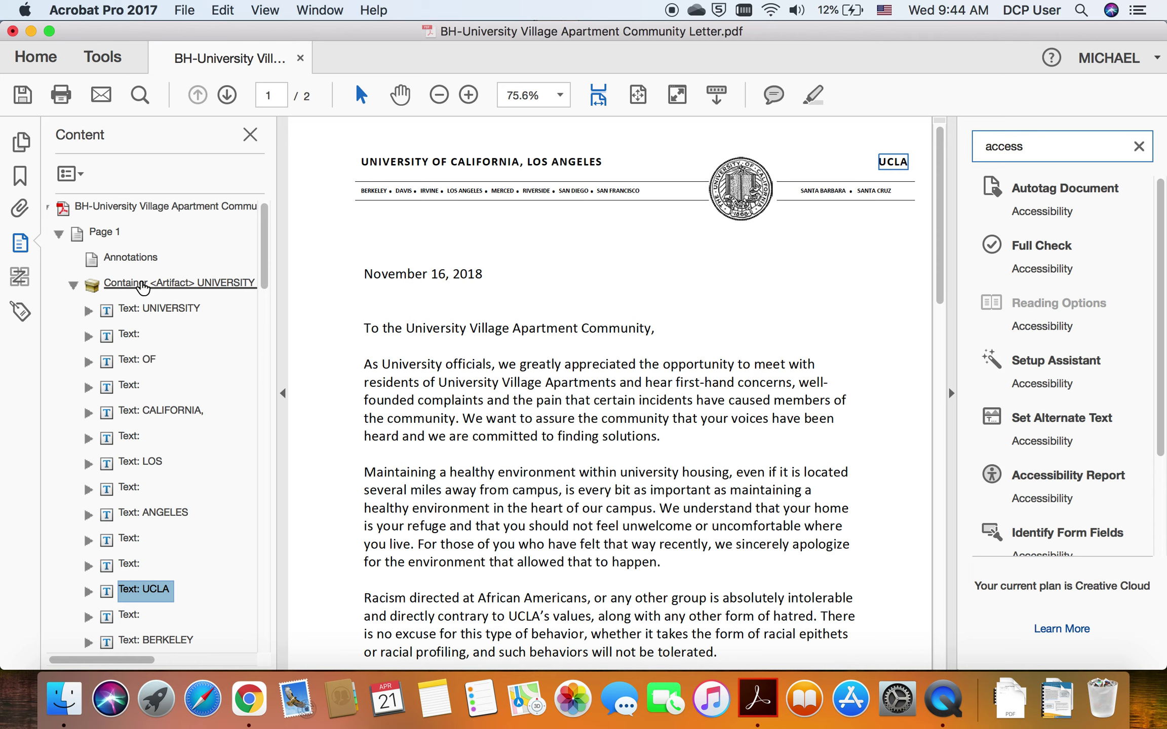
{"action": "left_click", "coordinate": [73, 285]}
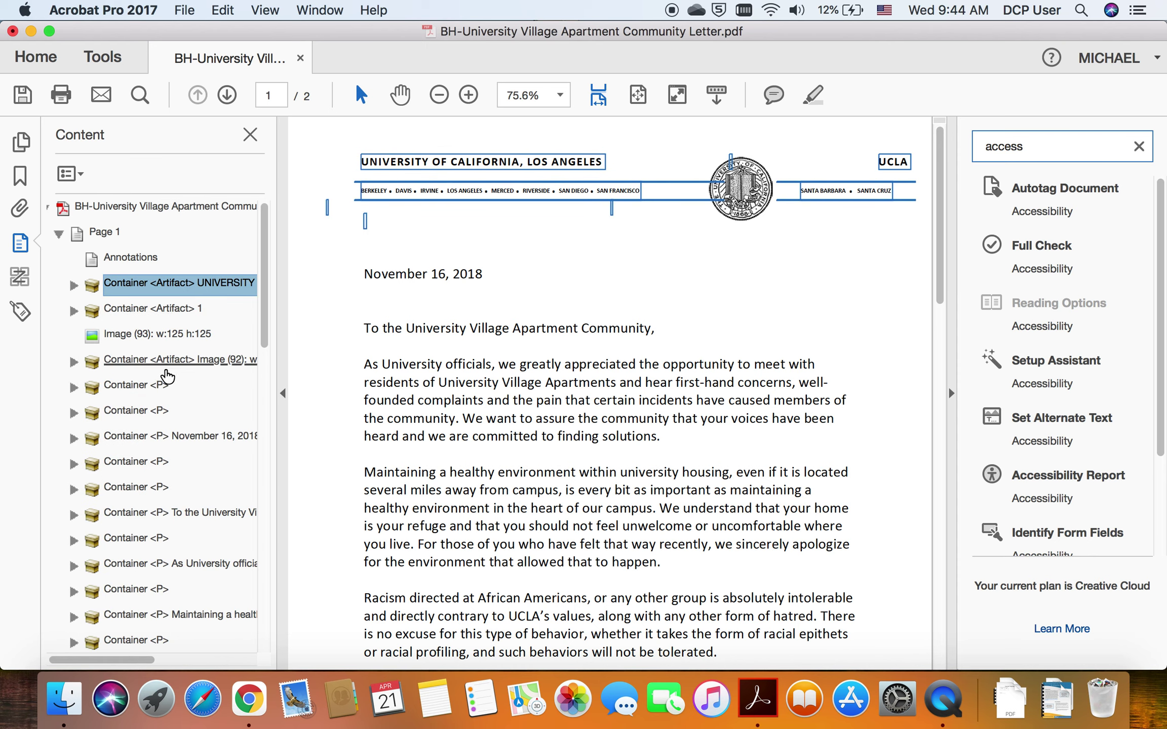
- Examine the two empty paragraph containers above the date in the page 1 content, looking inside the first one
{"action": "scroll", "coordinate": [139, 372], "scroll_direction": "down", "scroll_amount": 3}
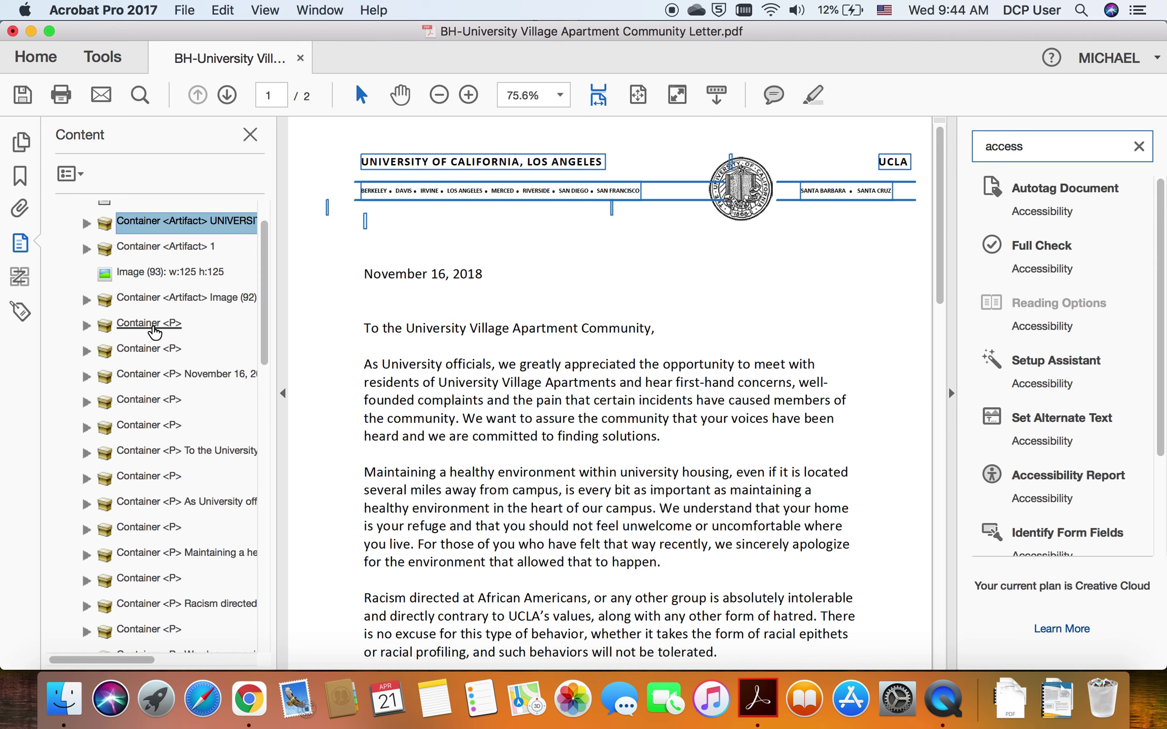
{"action": "left_click", "coordinate": [130, 328]}
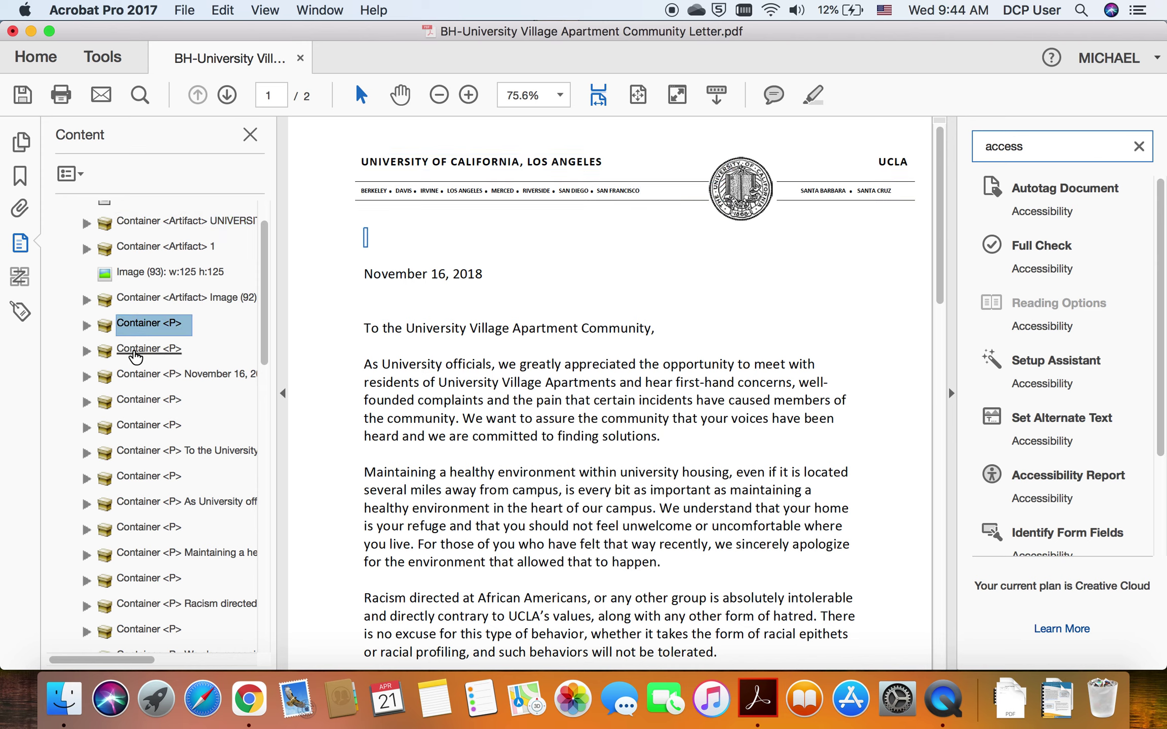
{"action": "left_click", "coordinate": [152, 350]}
{"action": "left_click", "coordinate": [87, 326]}
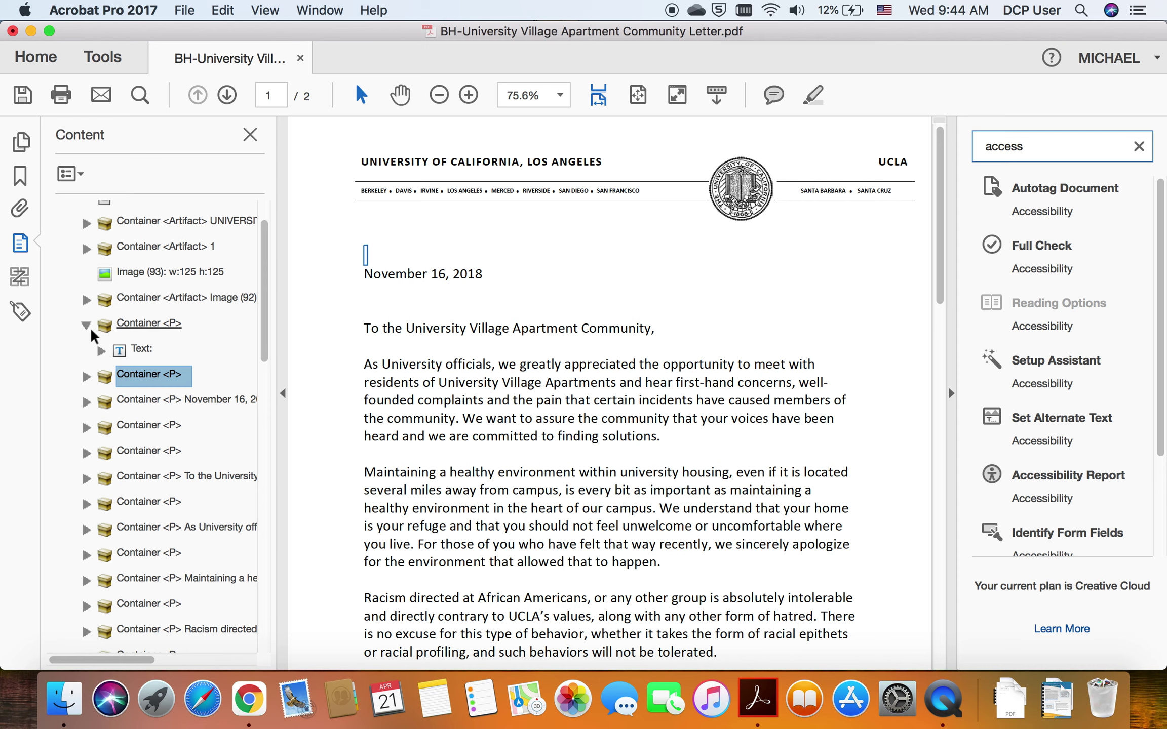
{"action": "left_click", "coordinate": [88, 328]}
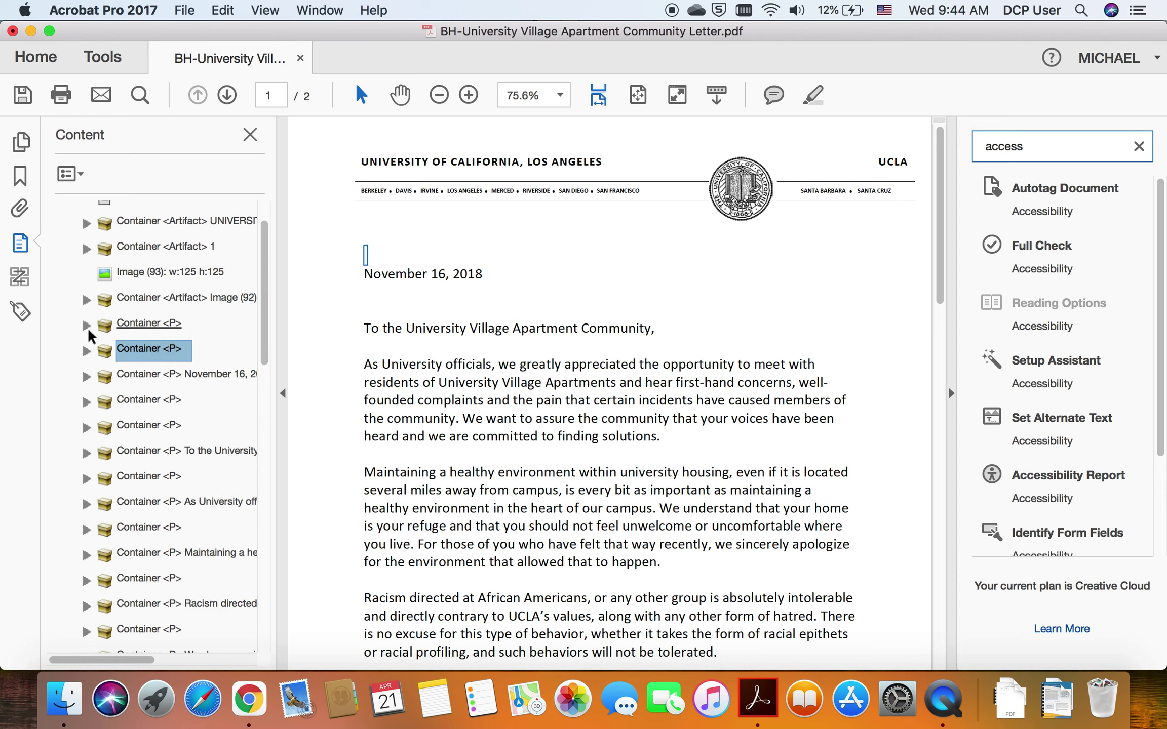
- Select all the empty paragraph containers in the page 1 content, from above the date to the end of the page, and delete them
{"action": "left_click", "coordinate": [149, 327], "text": "shift"}
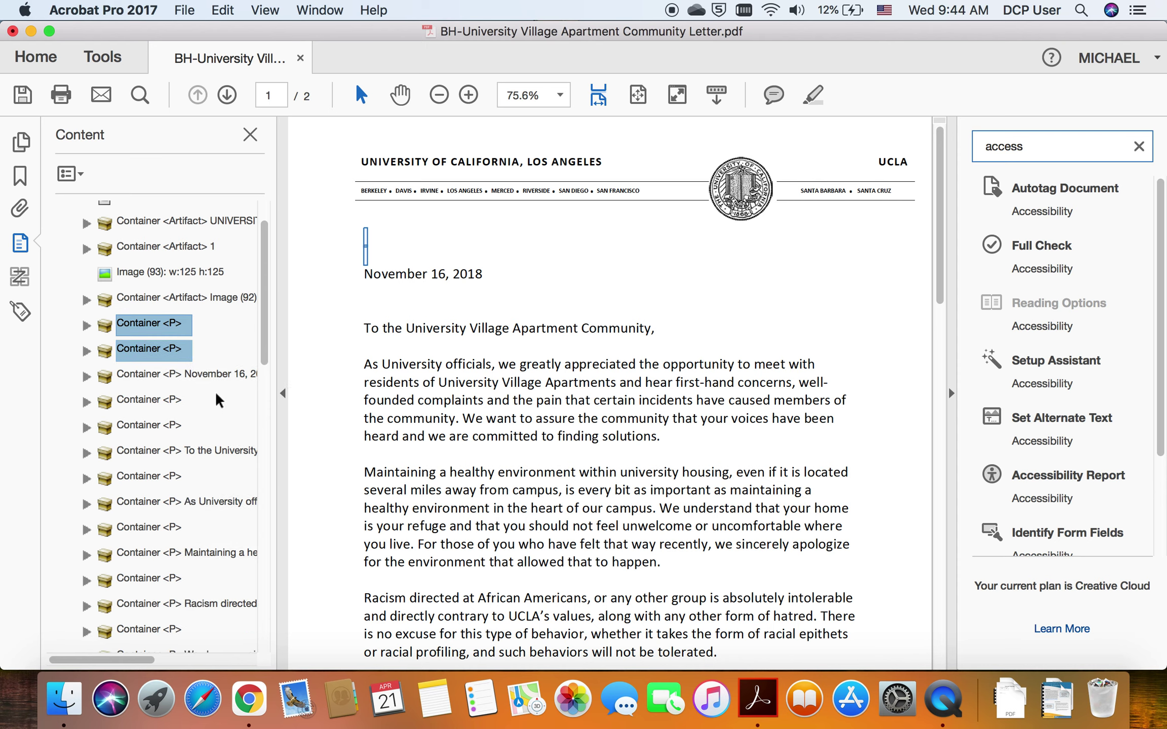
{"action": "left_click", "coordinate": [170, 411], "text": "super"}
{"action": "left_click", "coordinate": [171, 428], "text": "super"}
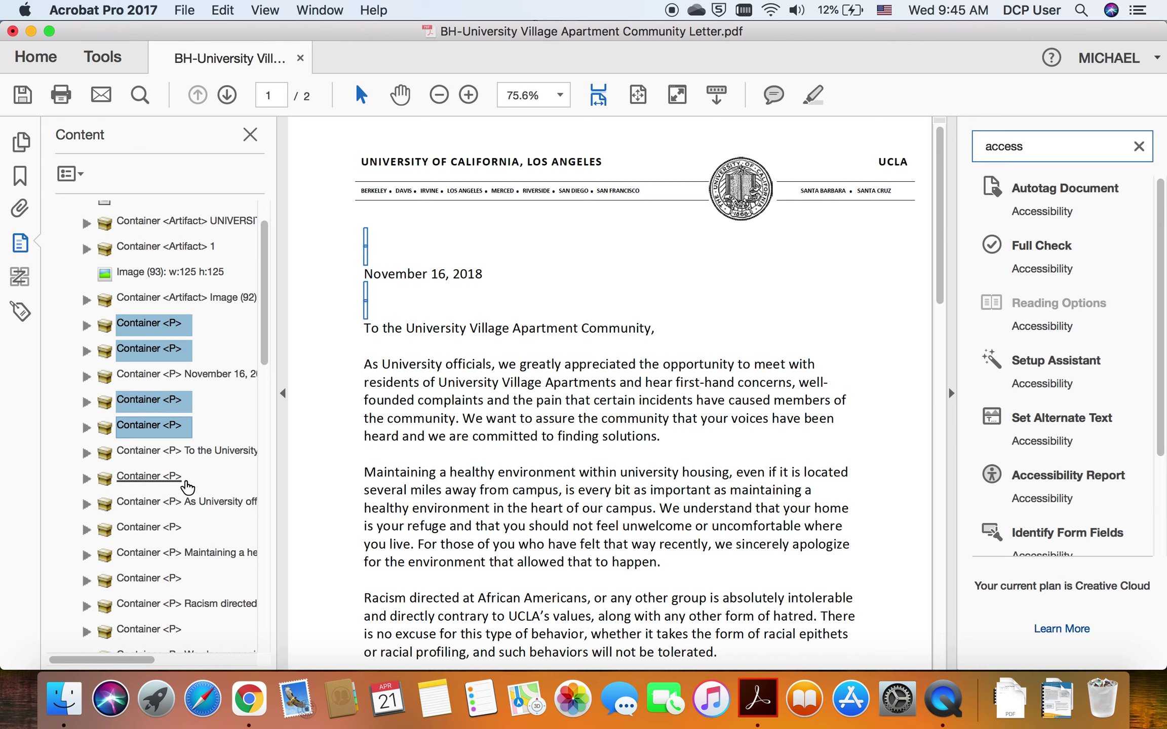
{"action": "left_click", "coordinate": [178, 481], "text": "super"}
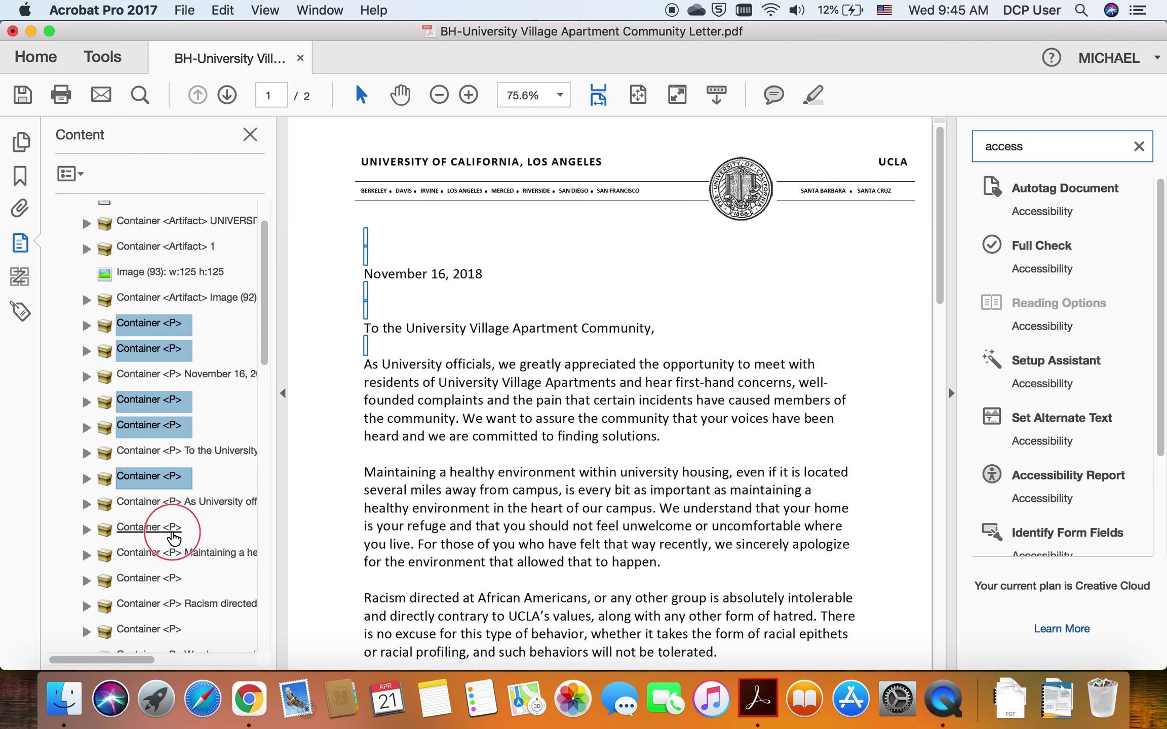
{"action": "left_click", "coordinate": [177, 532], "text": "super"}
{"action": "left_click", "coordinate": [180, 580], "text": "super"}
{"action": "left_click", "coordinate": [175, 630], "text": "super"}
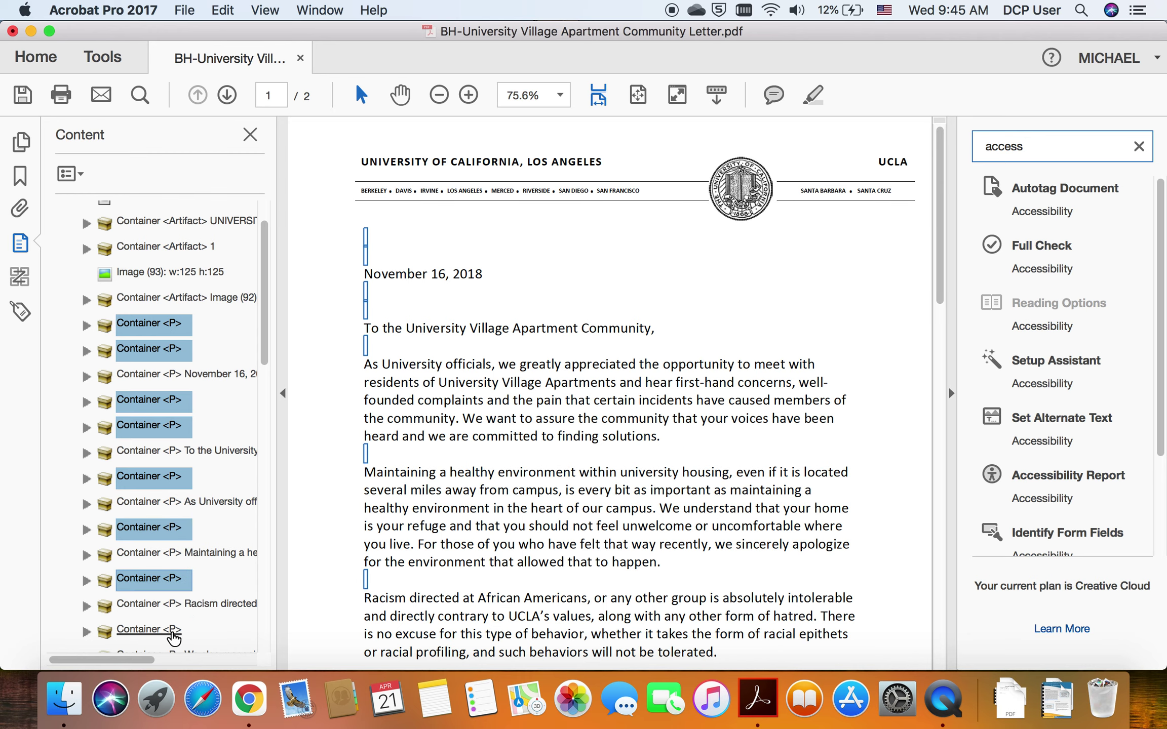
{"action": "scroll", "coordinate": [212, 582], "scroll_direction": "down", "scroll_amount": 4}
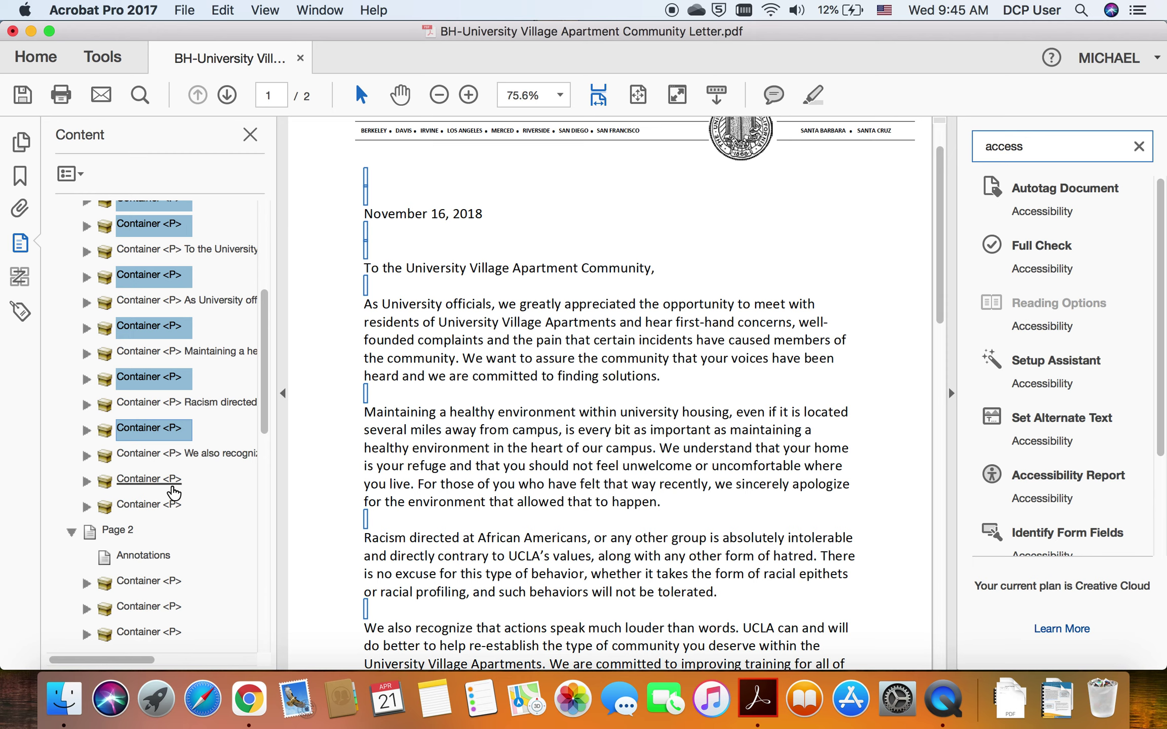
{"action": "left_click", "coordinate": [164, 503], "text": "super"}
{"action": "scroll", "coordinate": [188, 390], "scroll_direction": "up", "scroll_amount": 5}
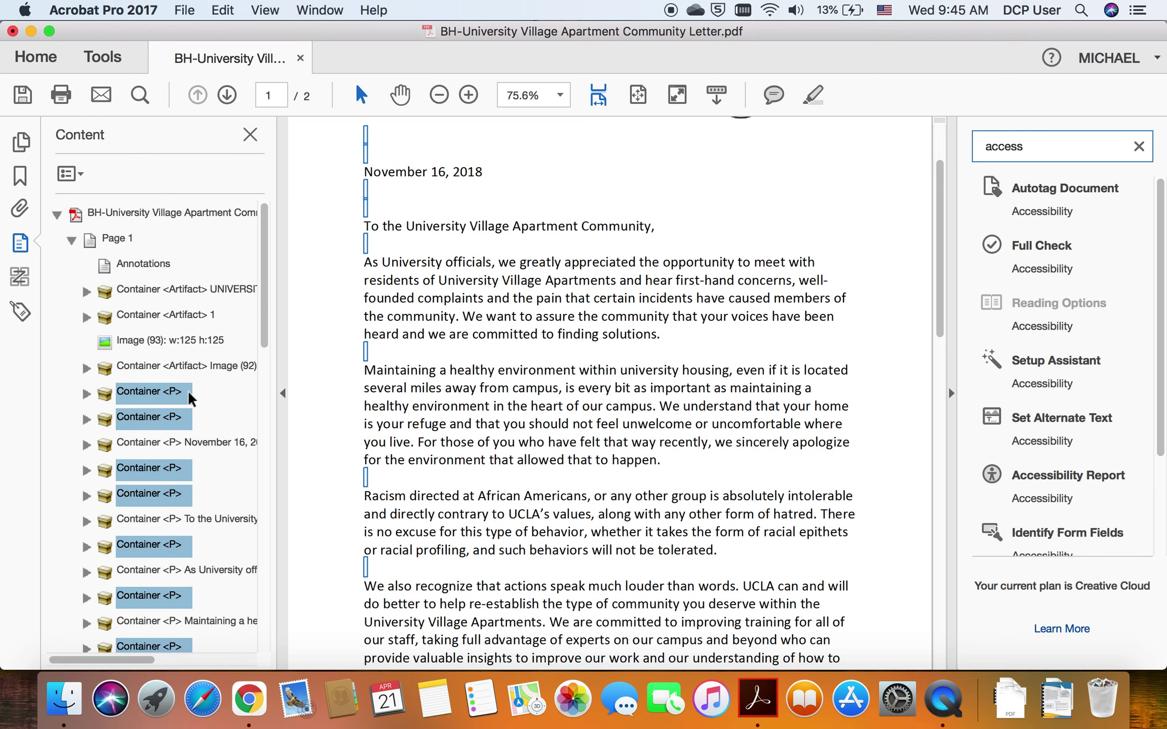
{"action": "right_click", "coordinate": [163, 386]}
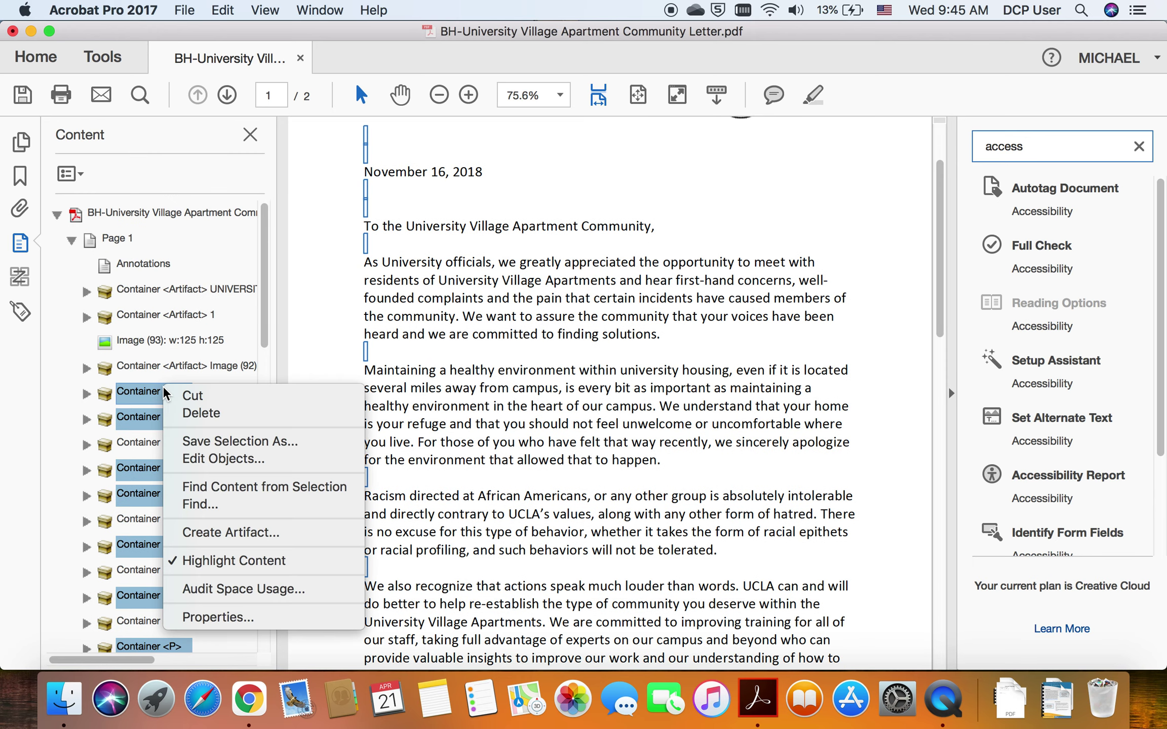
{"action": "left_click", "coordinate": [204, 414]}
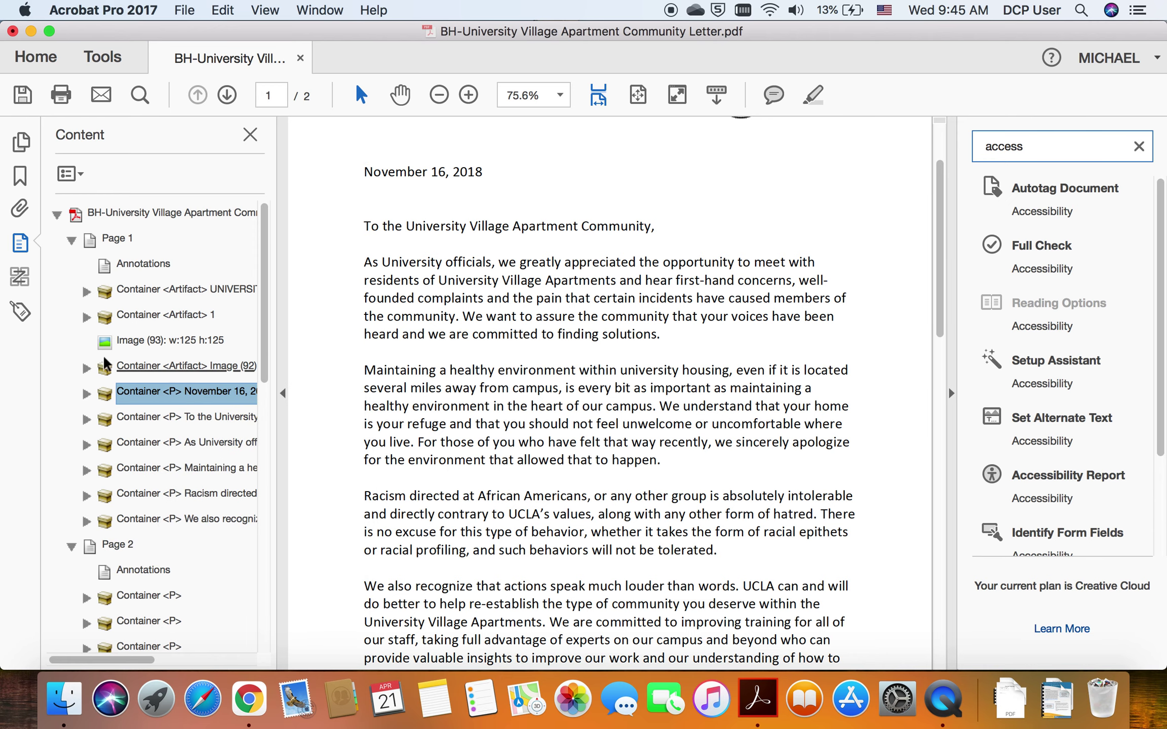
- Review the numbered reading order of page 1 from the date to the last paragraph, and save the document
{"action": "left_click", "coordinate": [25, 279]}
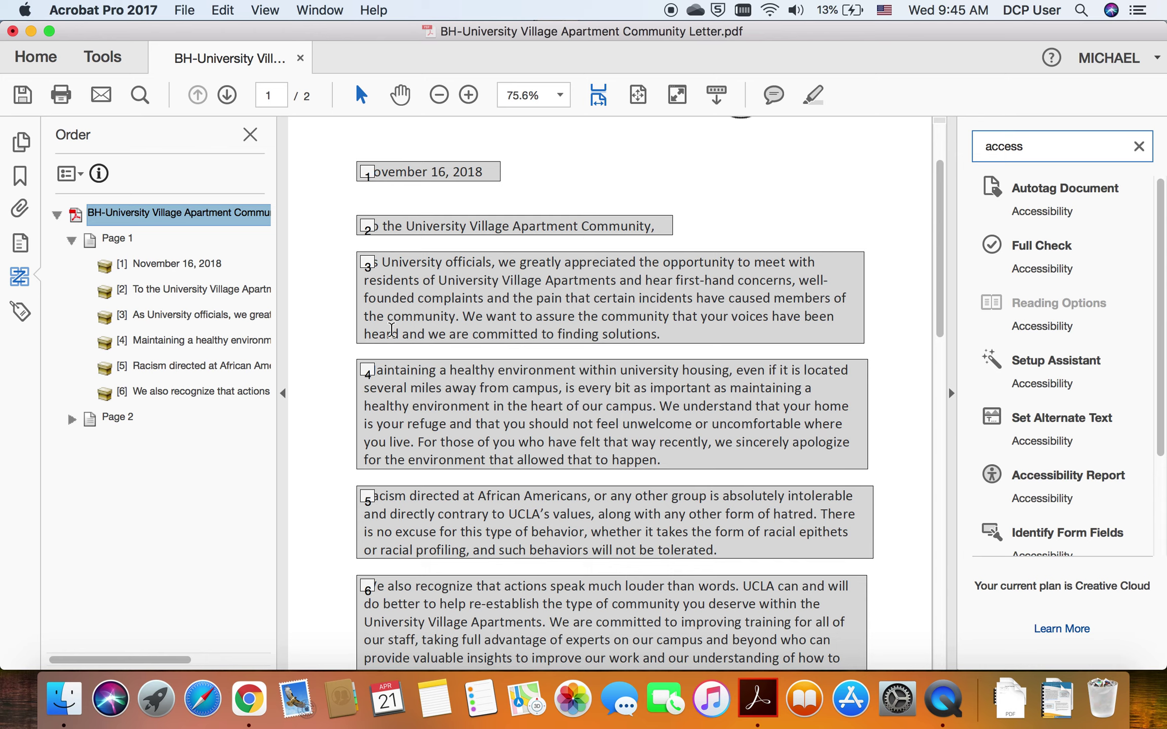
{"action": "scroll", "coordinate": [391, 330], "scroll_direction": "up", "scroll_amount": 3}
{"action": "scroll", "coordinate": [390, 299], "scroll_direction": "down", "scroll_amount": 10}
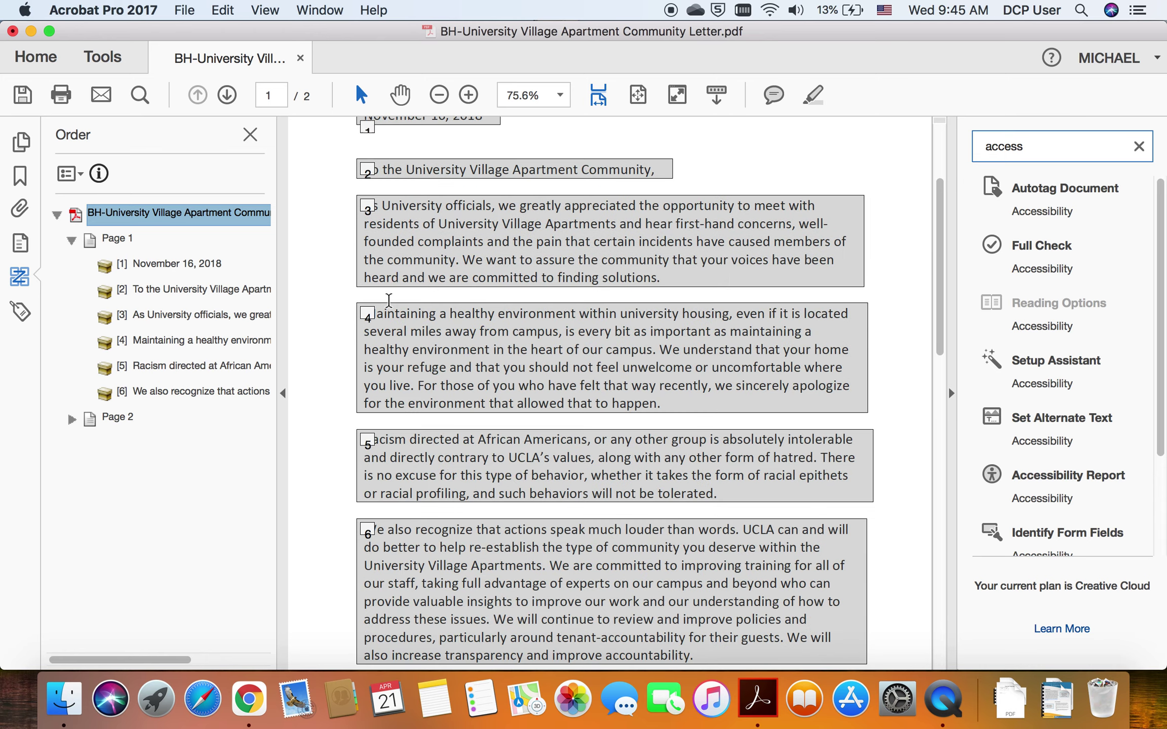
{"action": "scroll", "coordinate": [389, 300], "scroll_direction": "up", "scroll_amount": 8}
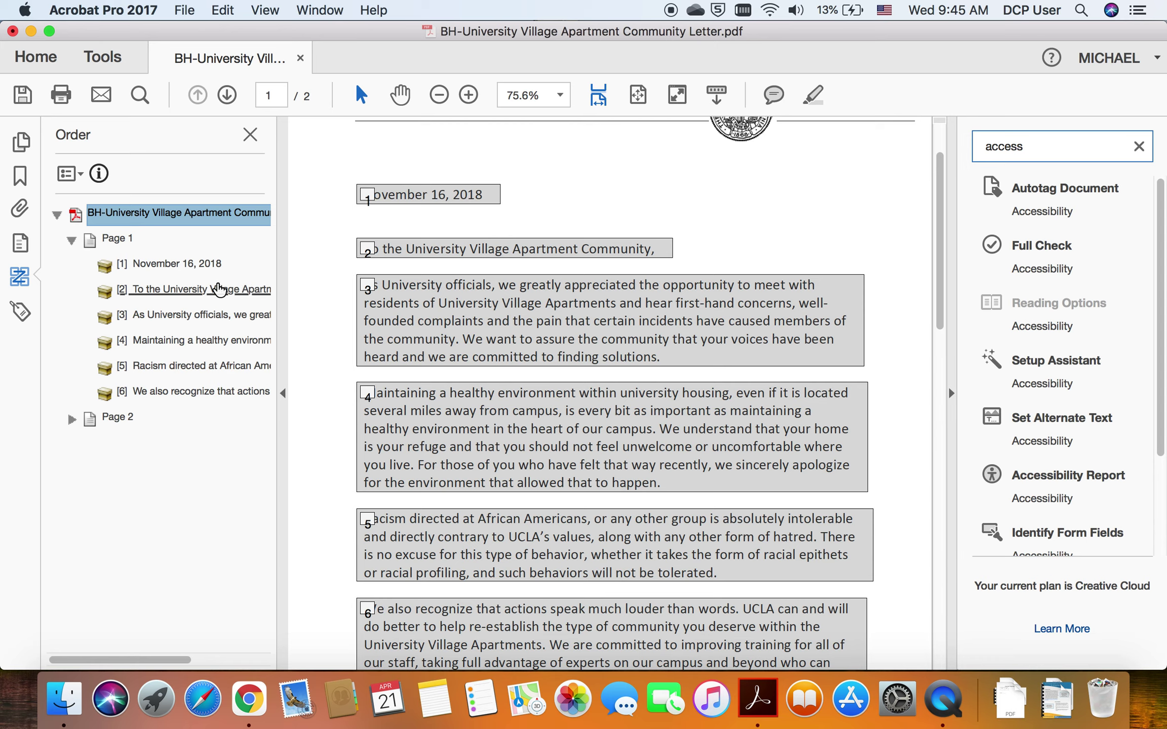
{"action": "scroll", "coordinate": [439, 324], "scroll_direction": "down", "scroll_amount": 1}
{"action": "scroll", "coordinate": [487, 343], "scroll_direction": "up", "scroll_amount": 2}
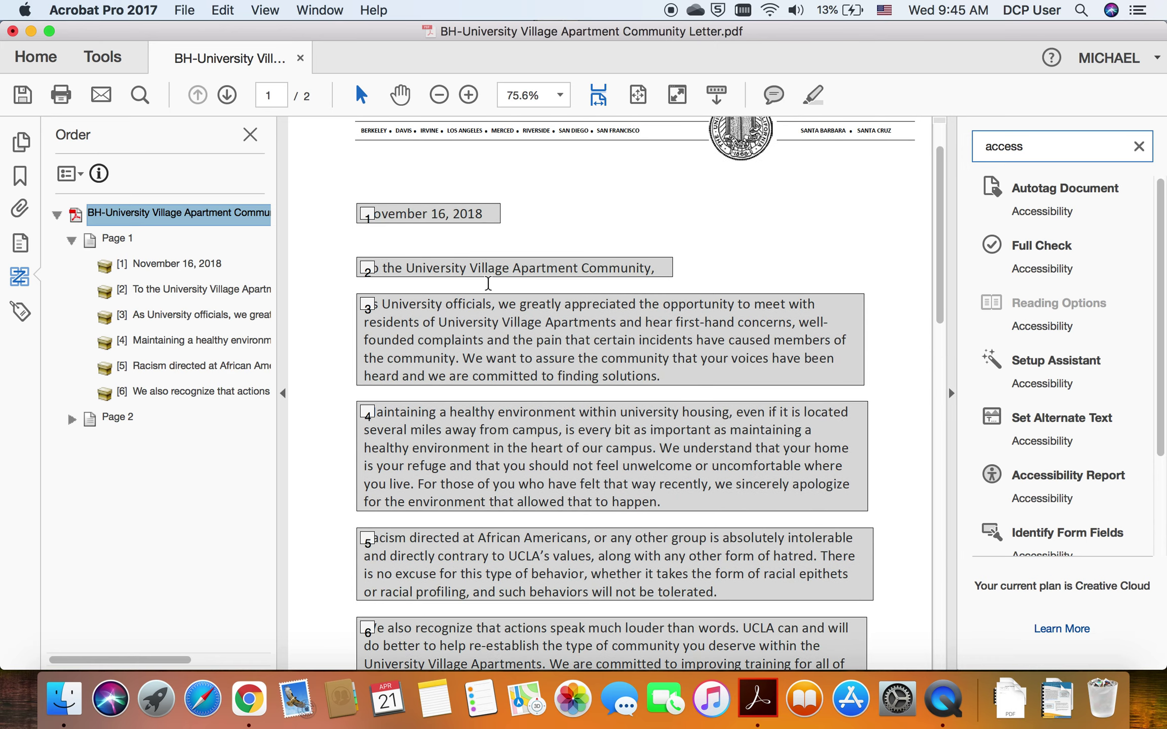
{"action": "scroll", "coordinate": [474, 307], "scroll_direction": "down", "scroll_amount": 2}
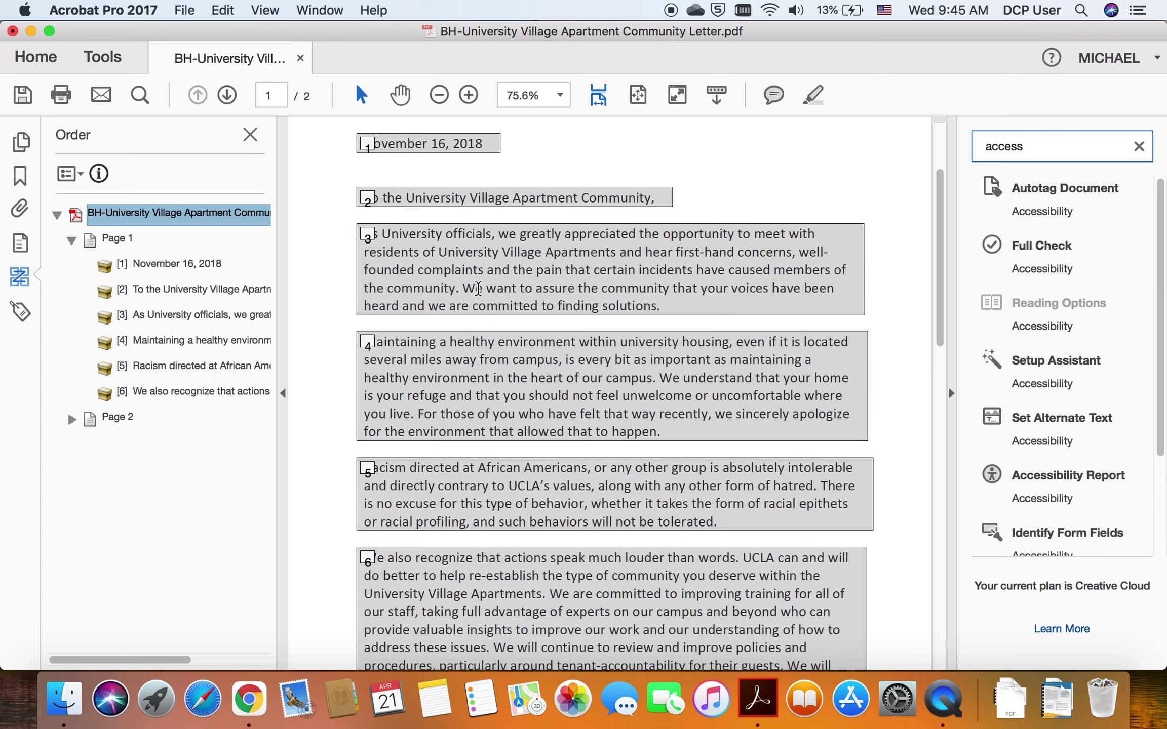
{"action": "left_click", "coordinate": [464, 246]}
{"action": "key", "text": "super+s"}
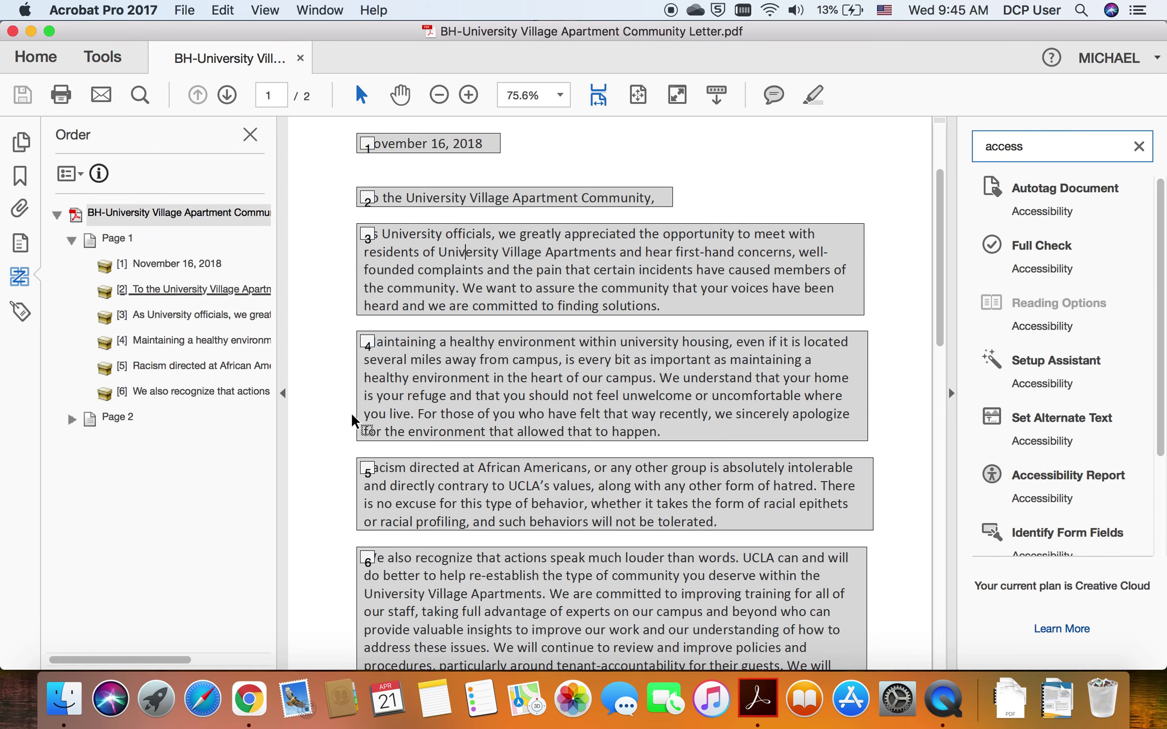
- Examine the reading-order regions from page 1 through the signature block on page 2, and look over page 2's content containers
{"action": "scroll", "coordinate": [359, 366], "scroll_direction": "down", "scroll_amount": 4}
{"action": "scroll", "coordinate": [359, 366], "scroll_direction": "down", "scroll_amount": 2}
{"action": "scroll", "coordinate": [455, 374], "scroll_direction": "up", "scroll_amount": 3}
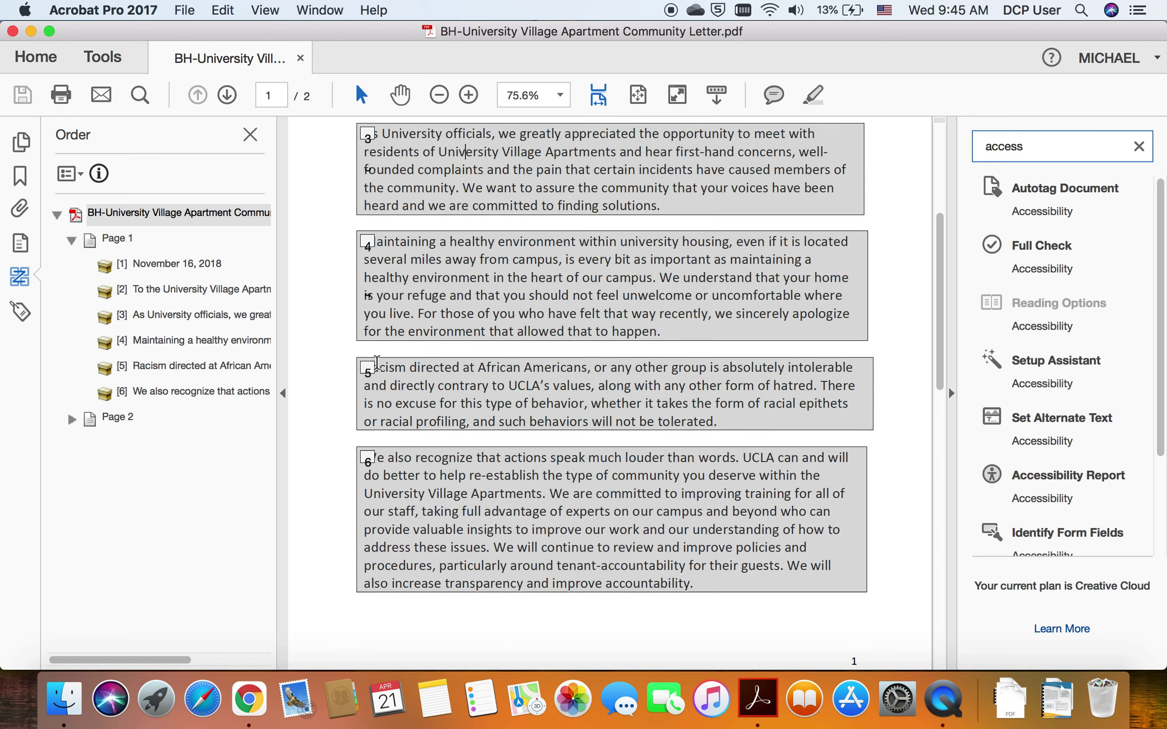
{"action": "scroll", "coordinate": [464, 377], "scroll_direction": "up", "scroll_amount": 5}
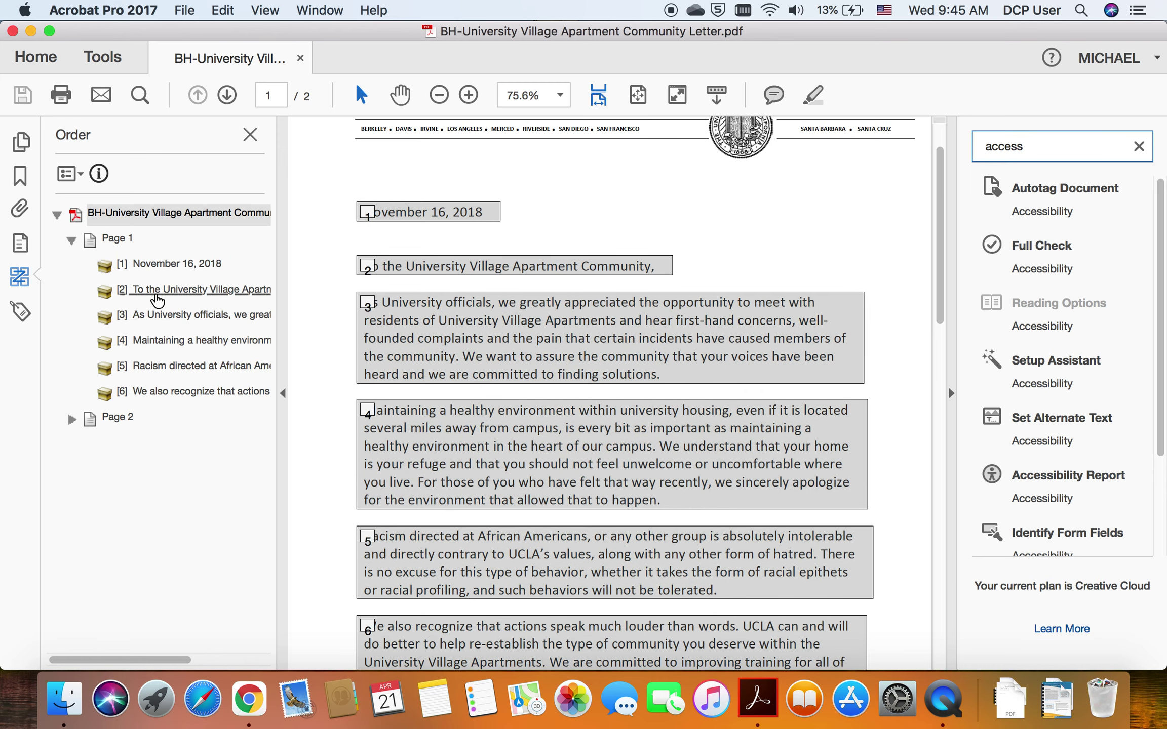
{"action": "scroll", "coordinate": [521, 404], "scroll_direction": "down", "scroll_amount": 9}
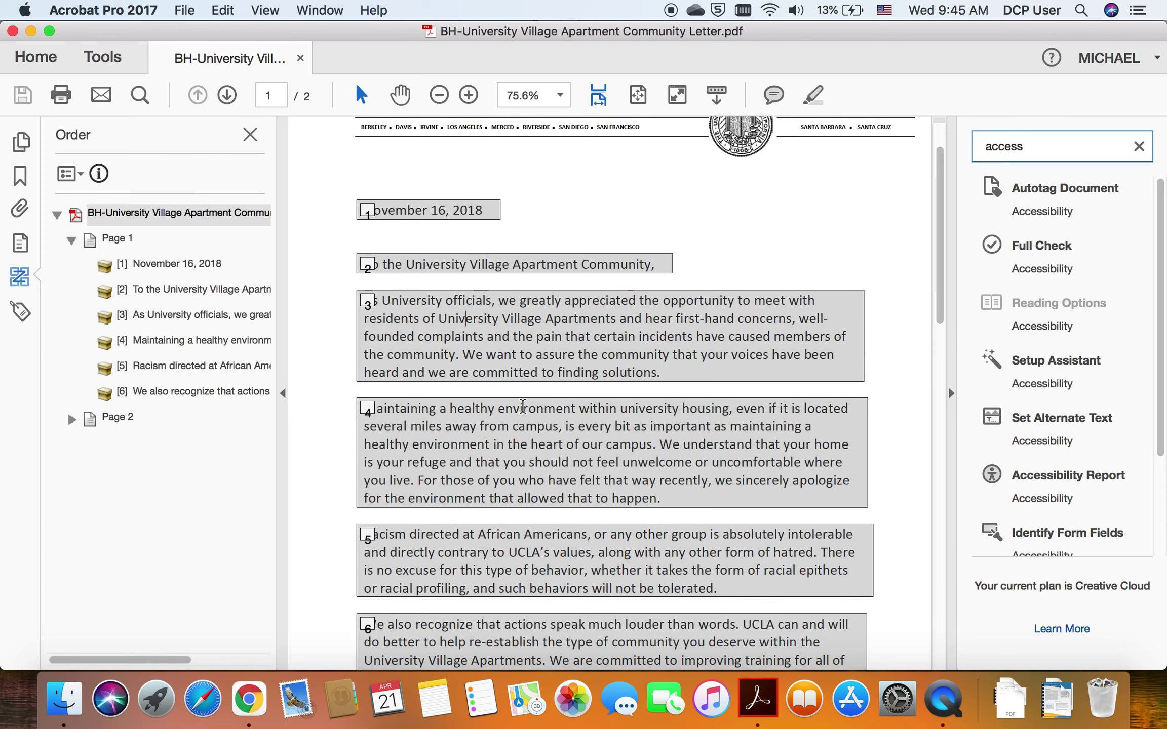
{"action": "scroll", "coordinate": [522, 404], "scroll_direction": "down", "scroll_amount": 12}
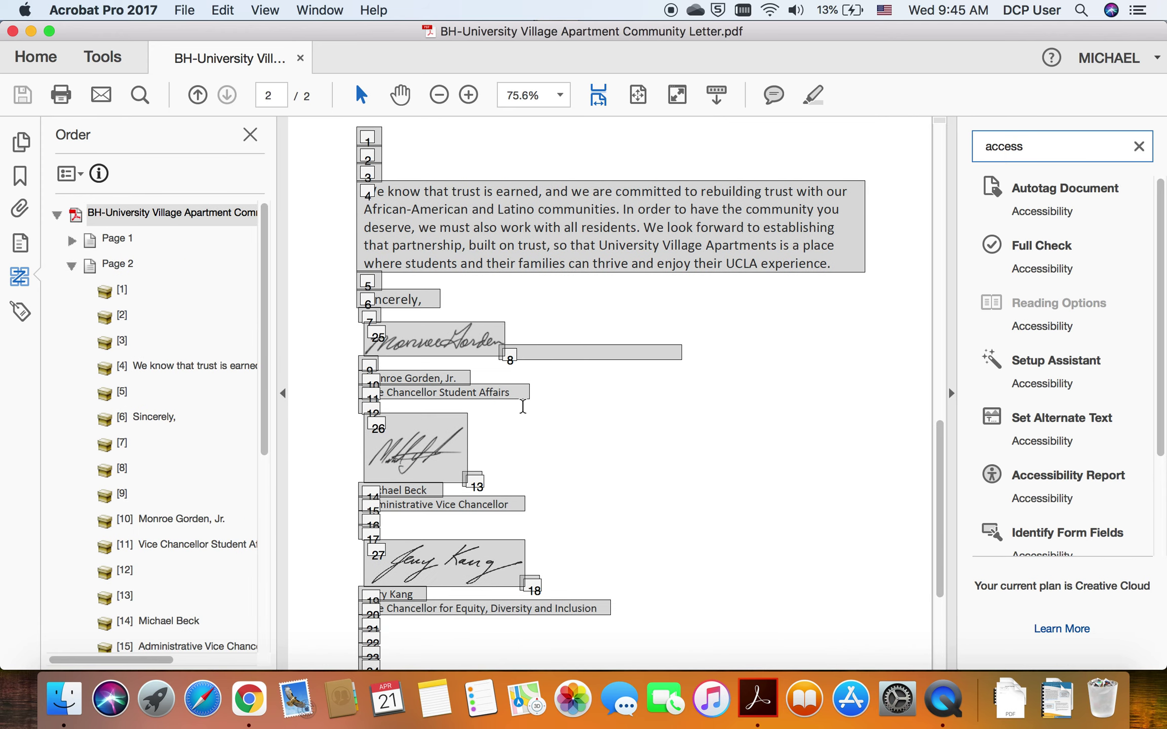
{"action": "left_click", "coordinate": [24, 243]}
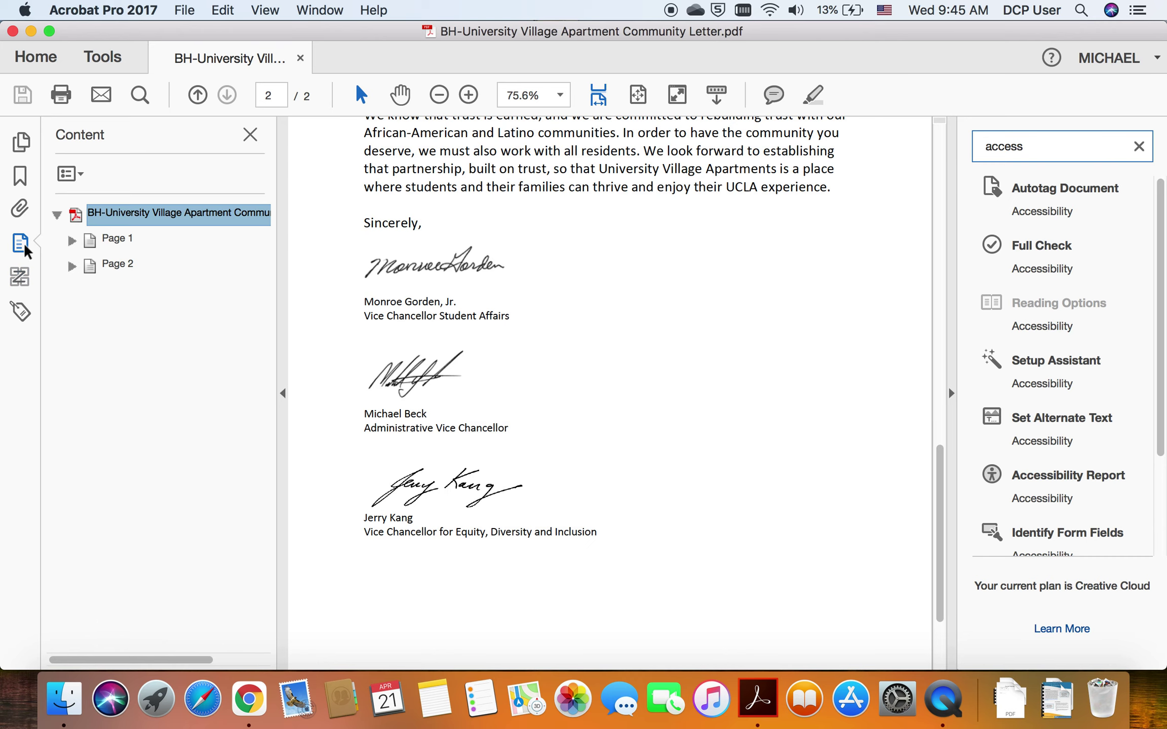
{"action": "left_click", "coordinate": [72, 265]}
{"action": "scroll", "coordinate": [94, 329], "scroll_direction": "down", "scroll_amount": 1}
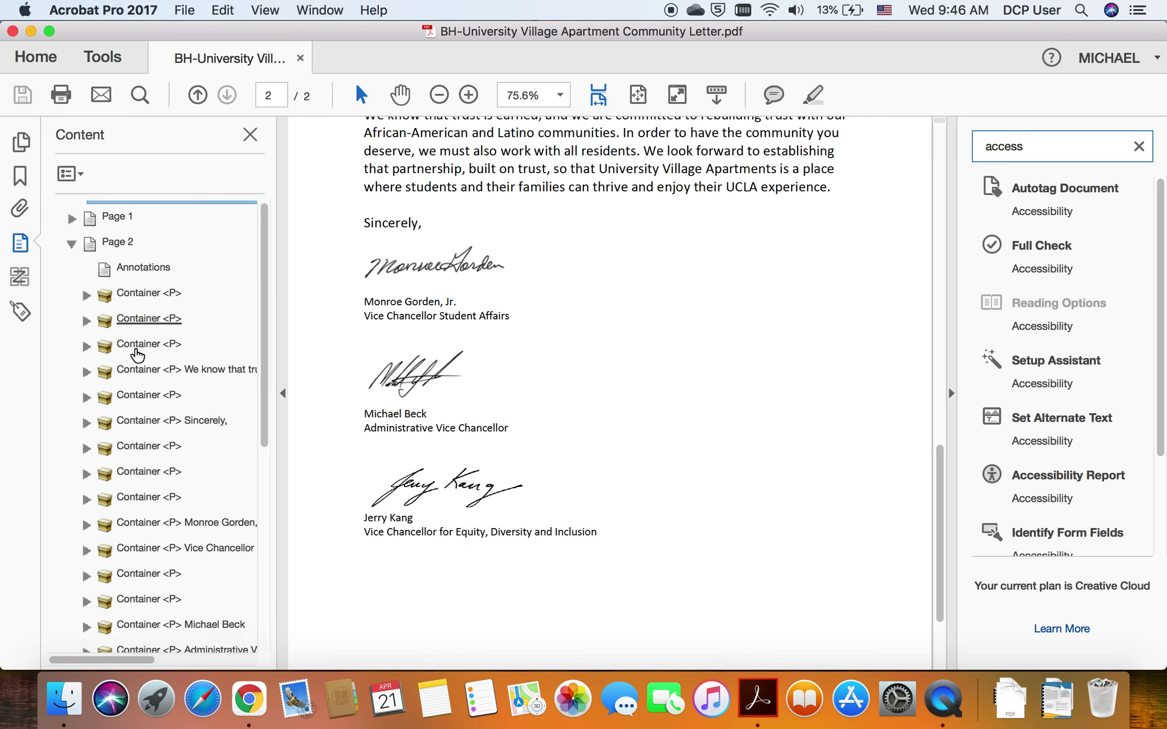
- Select all empty regions in page 2's reading order, [1]–[3], [5], [7]–[9], [12], [13], [16]–[18] and [21]–[24], and delete the selected item structure
{"action": "left_click", "coordinate": [19, 277]}
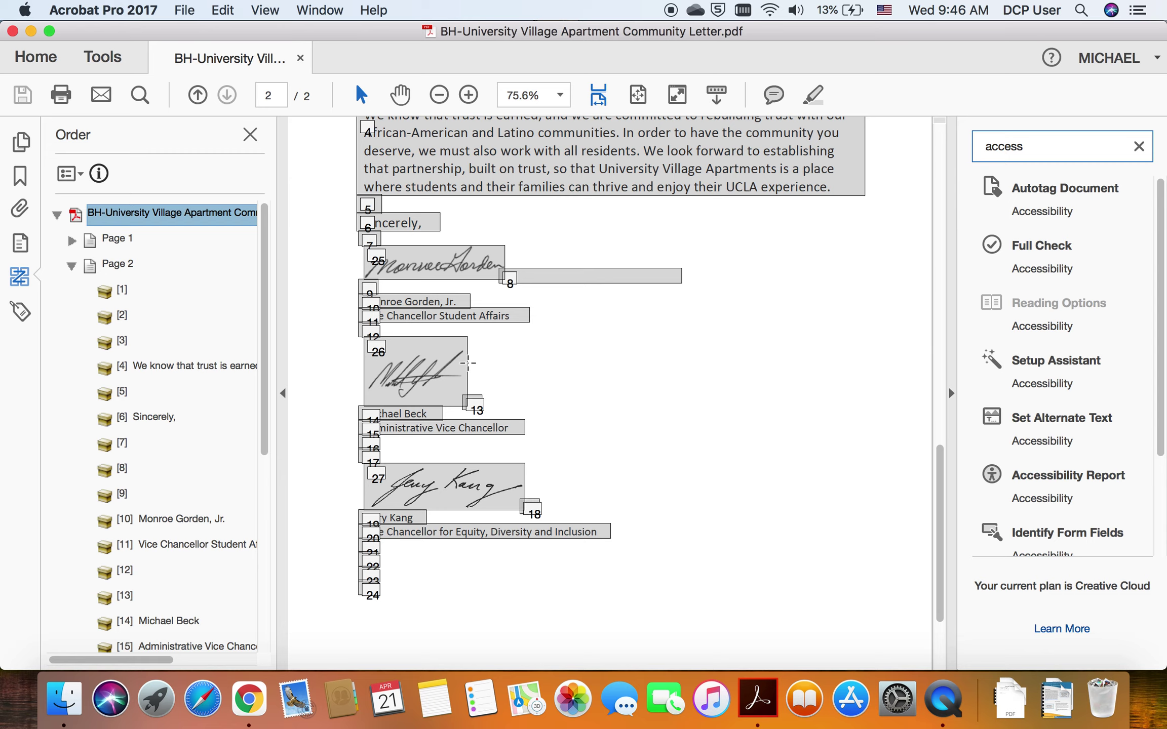
{"action": "left_click", "coordinate": [123, 291]}
{"action": "left_click", "coordinate": [124, 316], "text": "shift"}
{"action": "left_click", "coordinate": [130, 346], "text": "shift"}
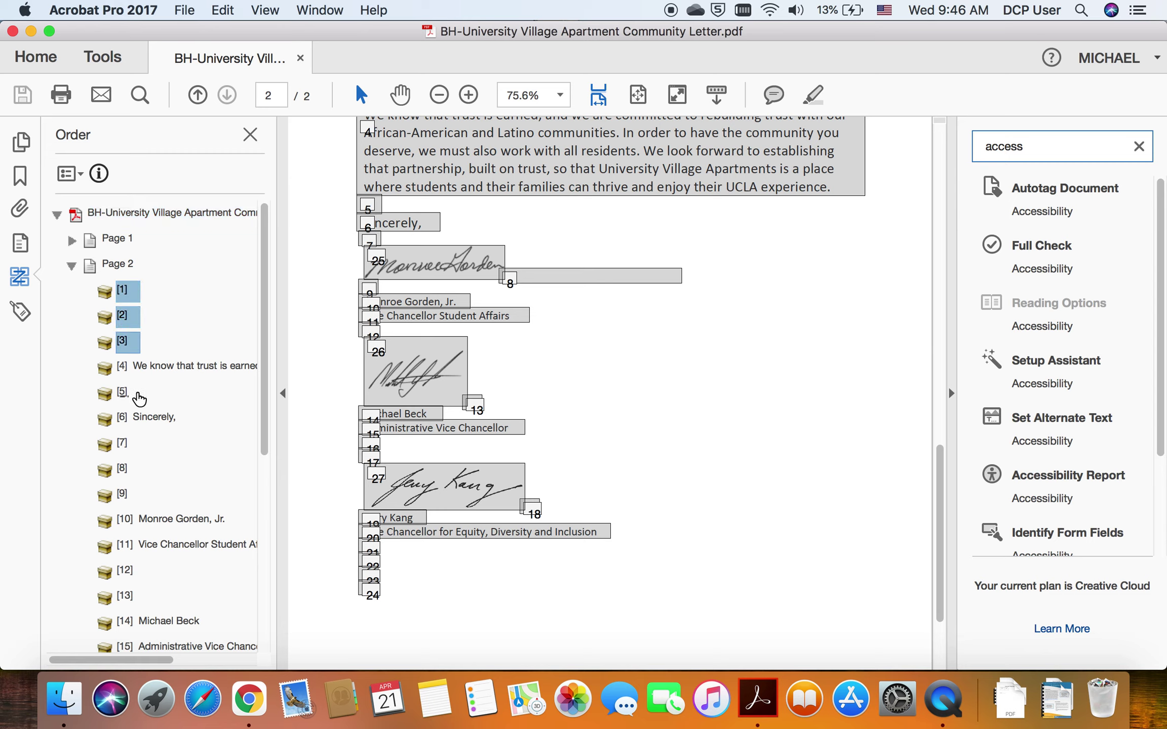
{"action": "left_click", "coordinate": [123, 392], "text": "super"}
{"action": "left_click", "coordinate": [123, 444], "text": "super"}
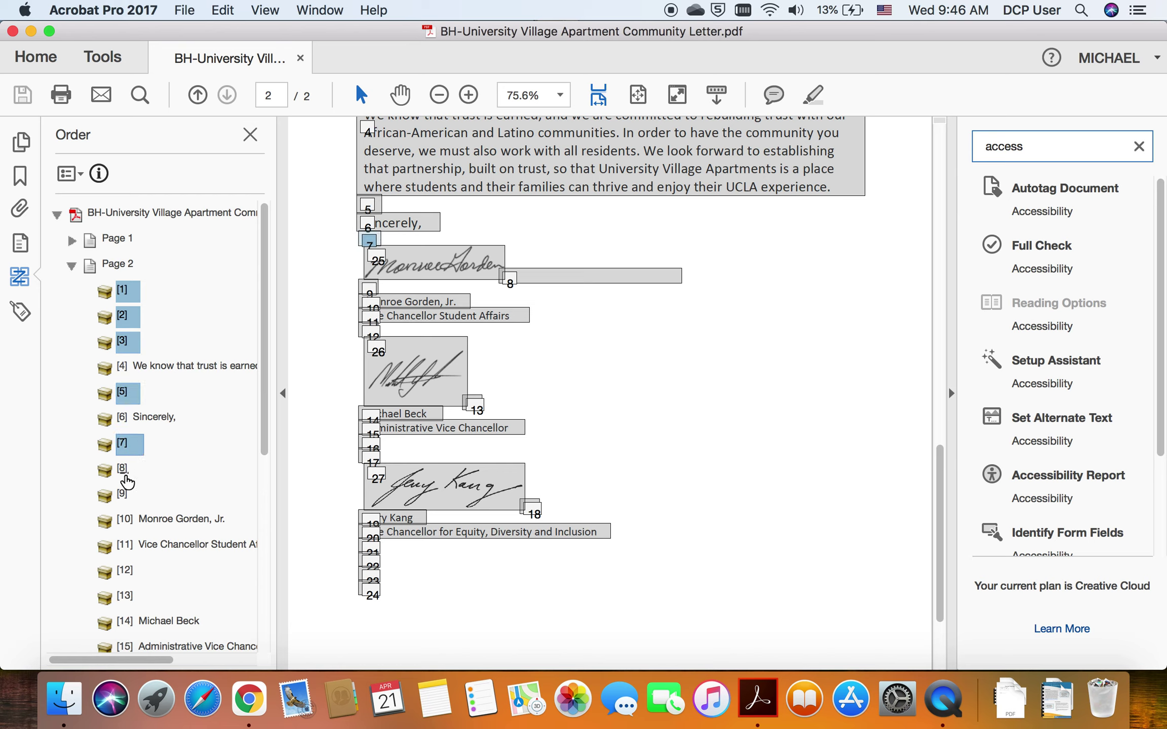
{"action": "left_click", "coordinate": [124, 471], "text": "super"}
{"action": "left_click", "coordinate": [123, 495], "text": "super"}
{"action": "scroll", "coordinate": [157, 446], "scroll_direction": "down", "scroll_amount": 8}
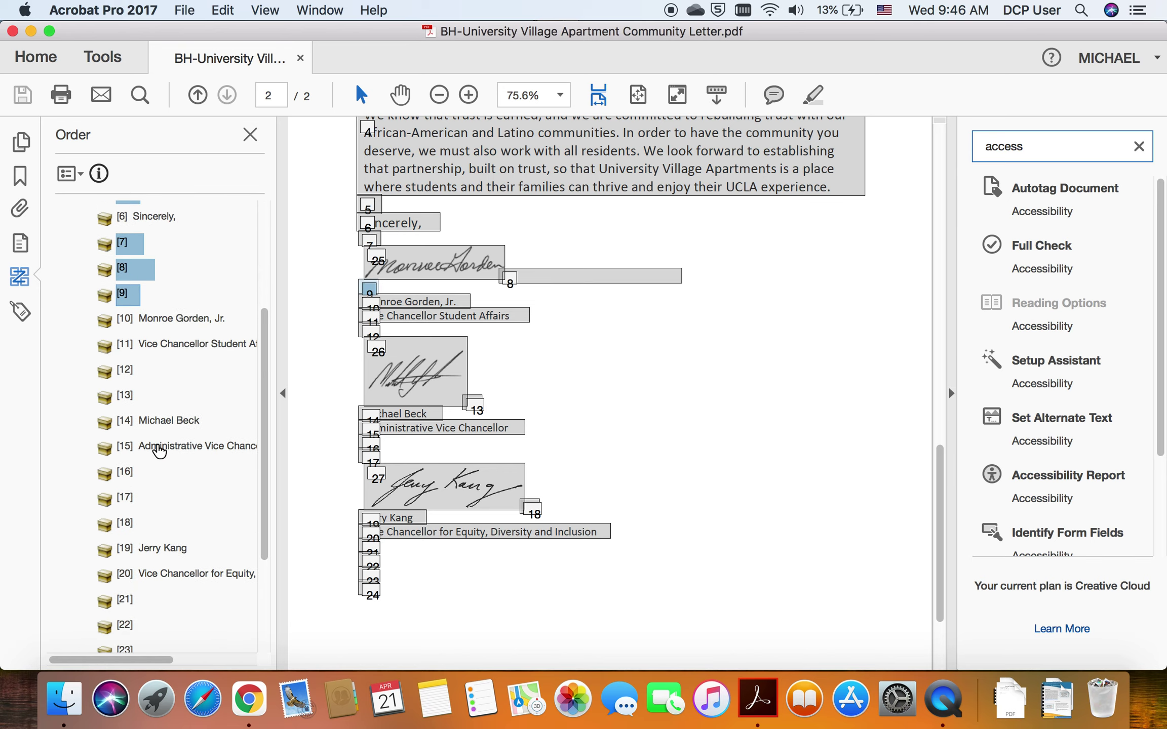
{"action": "left_click", "coordinate": [124, 370], "text": "super"}
{"action": "left_click", "coordinate": [124, 395], "text": "super"}
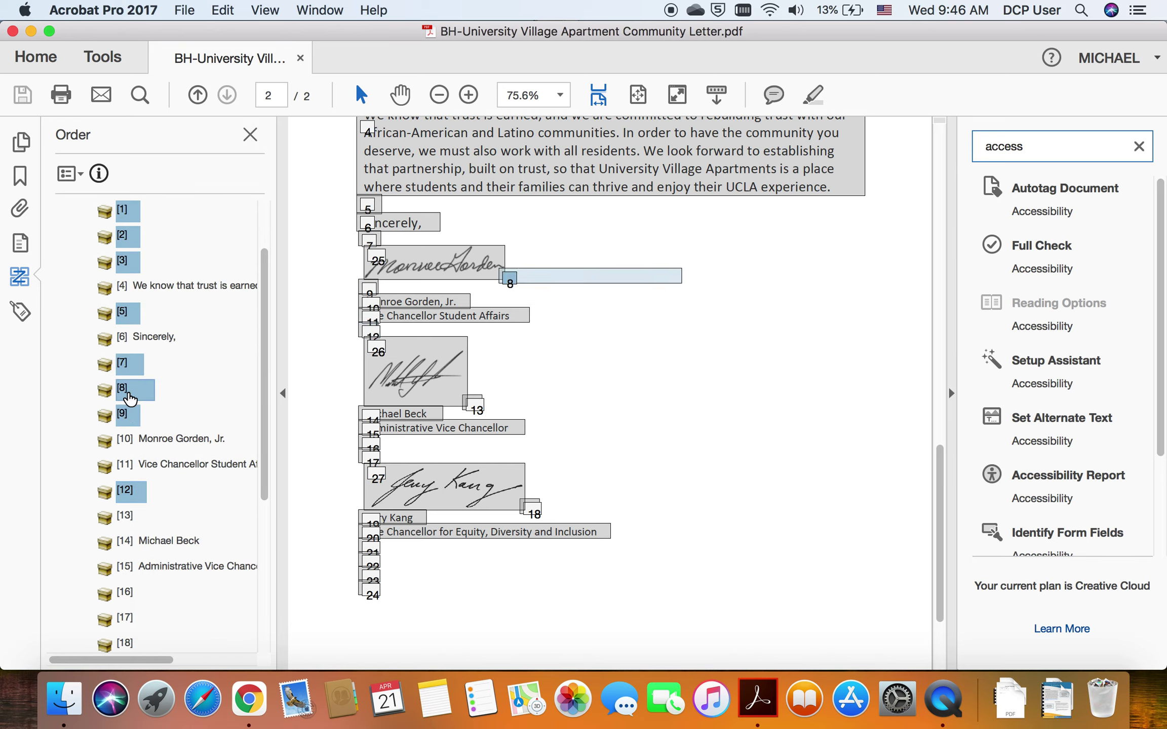
{"action": "left_click", "coordinate": [126, 516], "text": "super"}
{"action": "scroll", "coordinate": [223, 451], "scroll_direction": "down", "scroll_amount": 8}
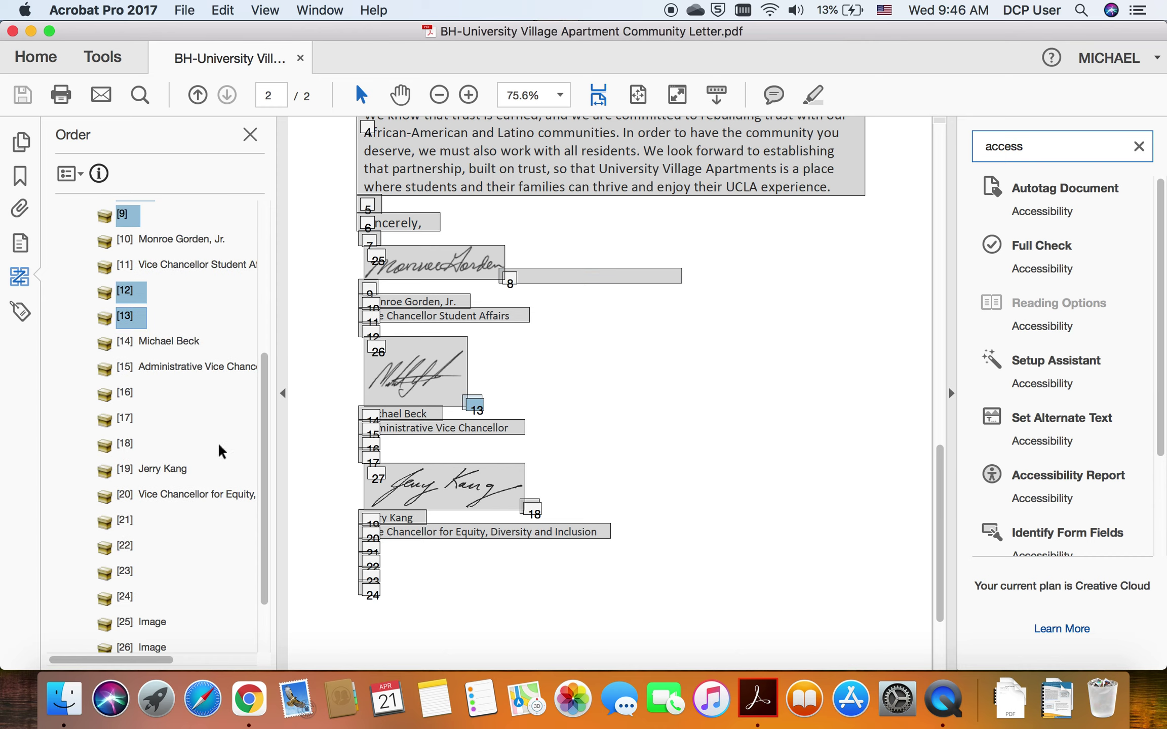
{"action": "left_click", "coordinate": [124, 398], "text": "super"}
{"action": "left_click", "coordinate": [123, 619], "text": "super"}
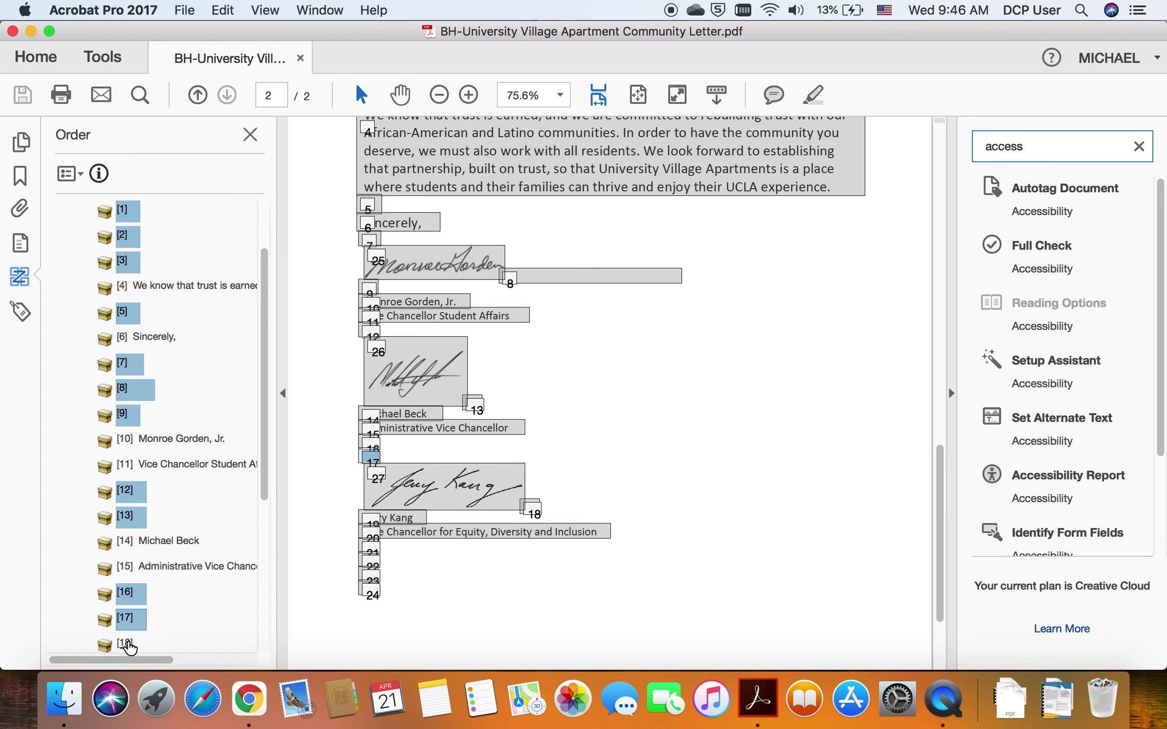
{"action": "left_click", "coordinate": [125, 645], "text": "super"}
{"action": "scroll", "coordinate": [184, 547], "scroll_direction": "down", "scroll_amount": 9}
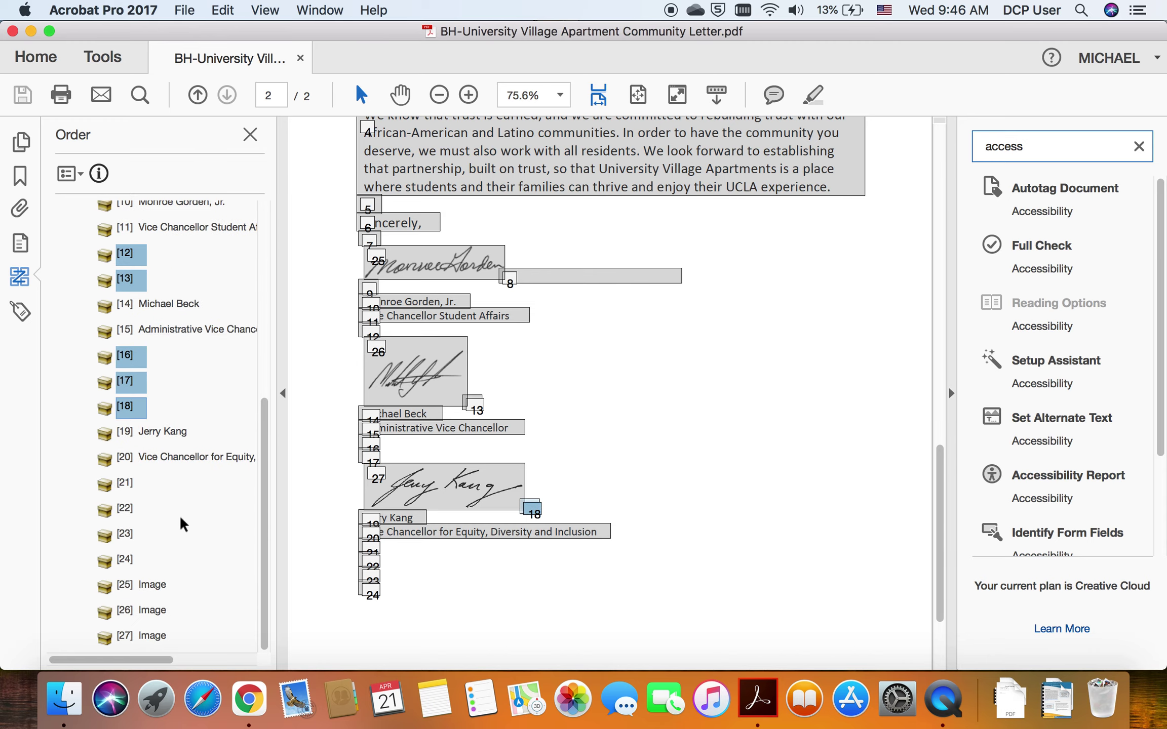
{"action": "left_click", "coordinate": [125, 484], "text": "super"}
{"action": "scroll", "coordinate": [128, 567], "scroll_direction": "down", "scroll_amount": 9}
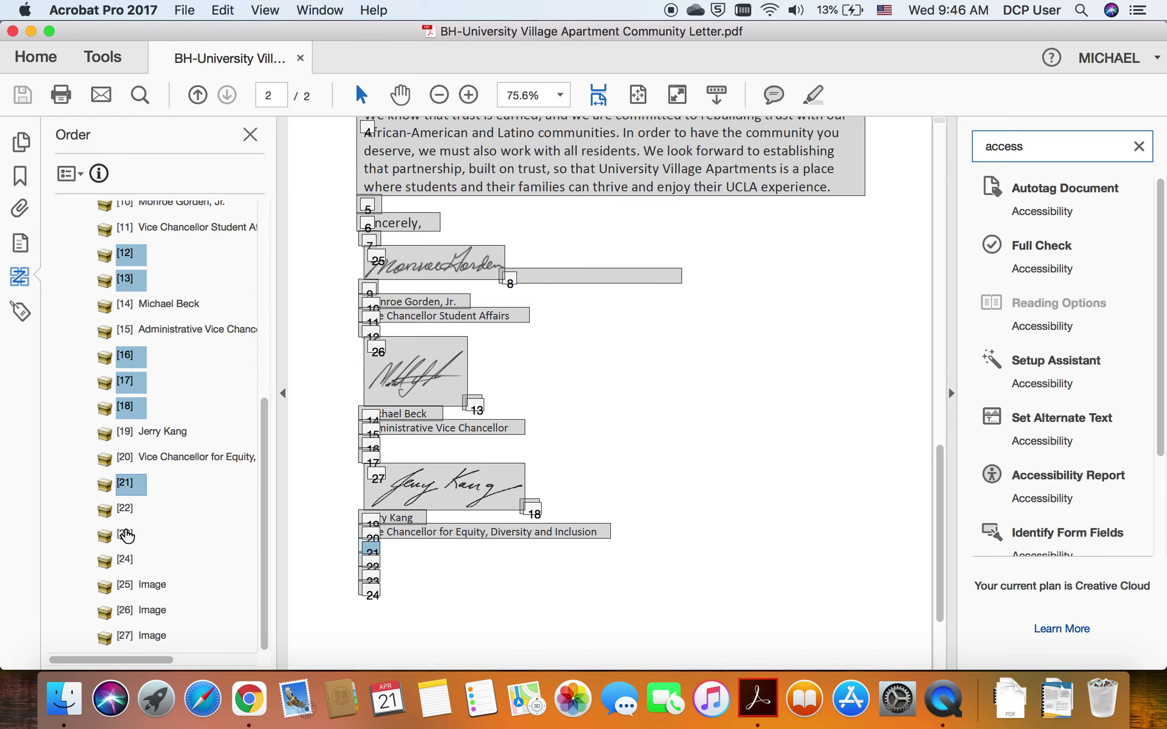
{"action": "left_click", "coordinate": [124, 511], "text": "super"}
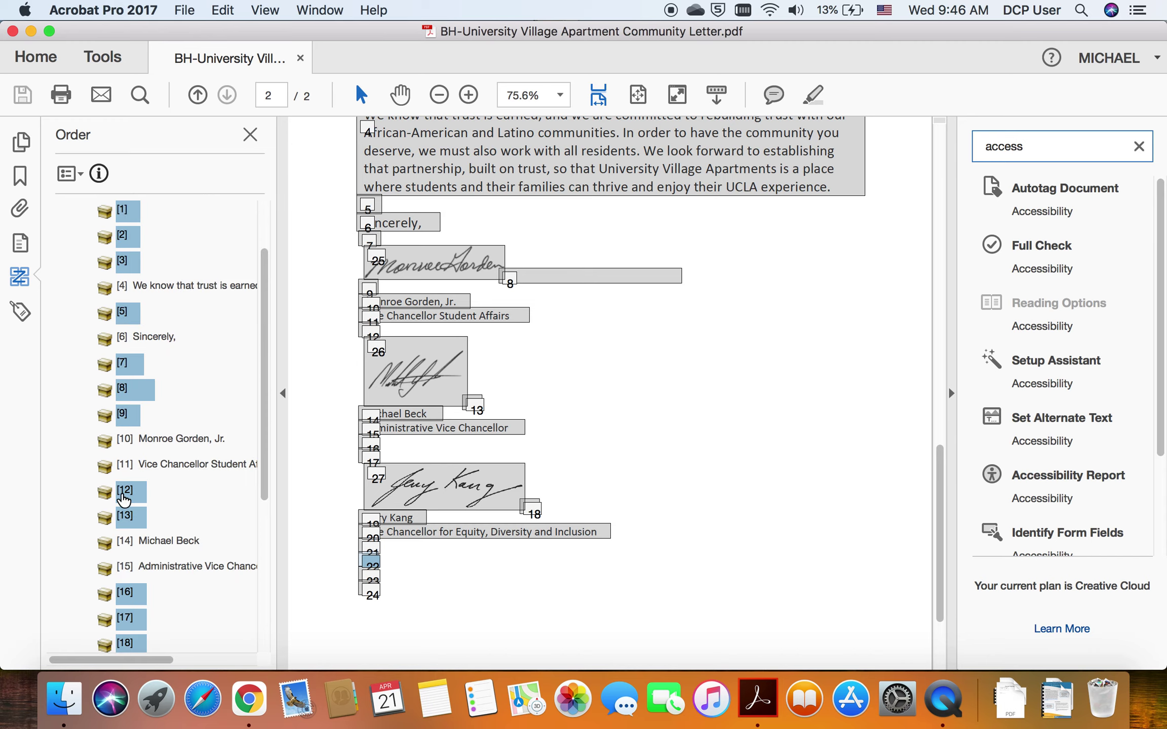
{"action": "scroll", "coordinate": [109, 446], "scroll_direction": "down", "scroll_amount": 9}
{"action": "left_click", "coordinate": [125, 534], "text": "super"}
{"action": "scroll", "coordinate": [126, 547], "scroll_direction": "down", "scroll_amount": 9}
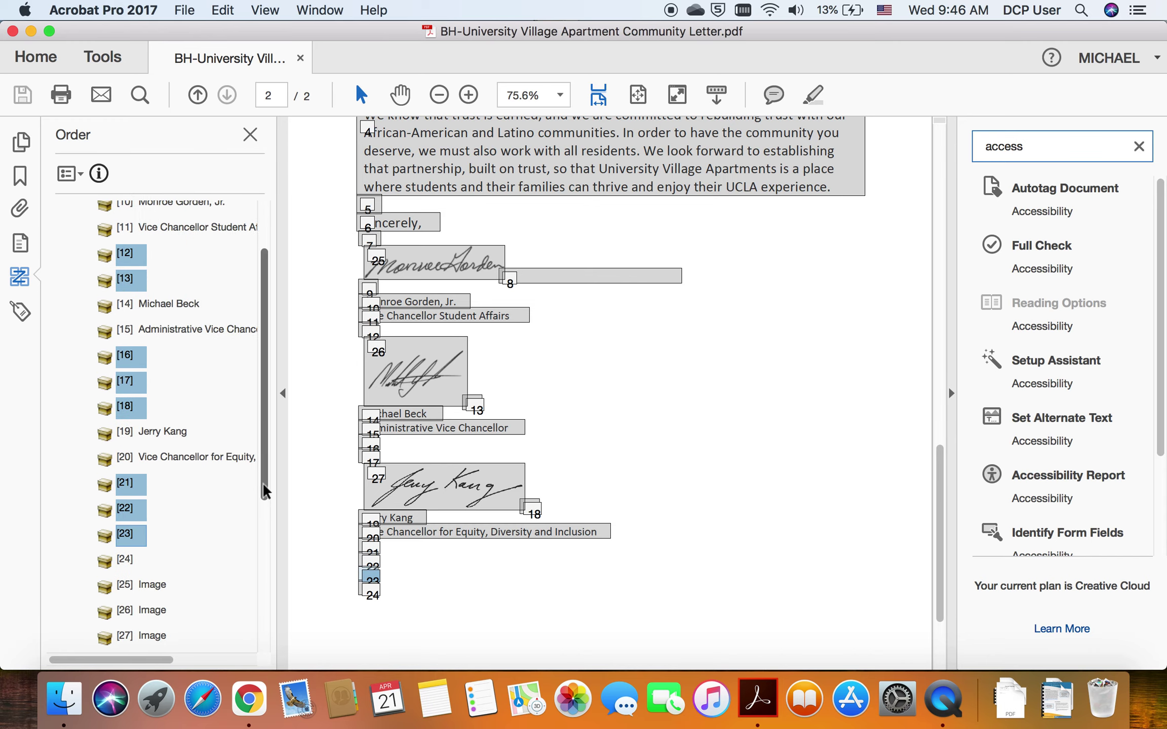
{"action": "left_click", "coordinate": [123, 561], "text": "super"}
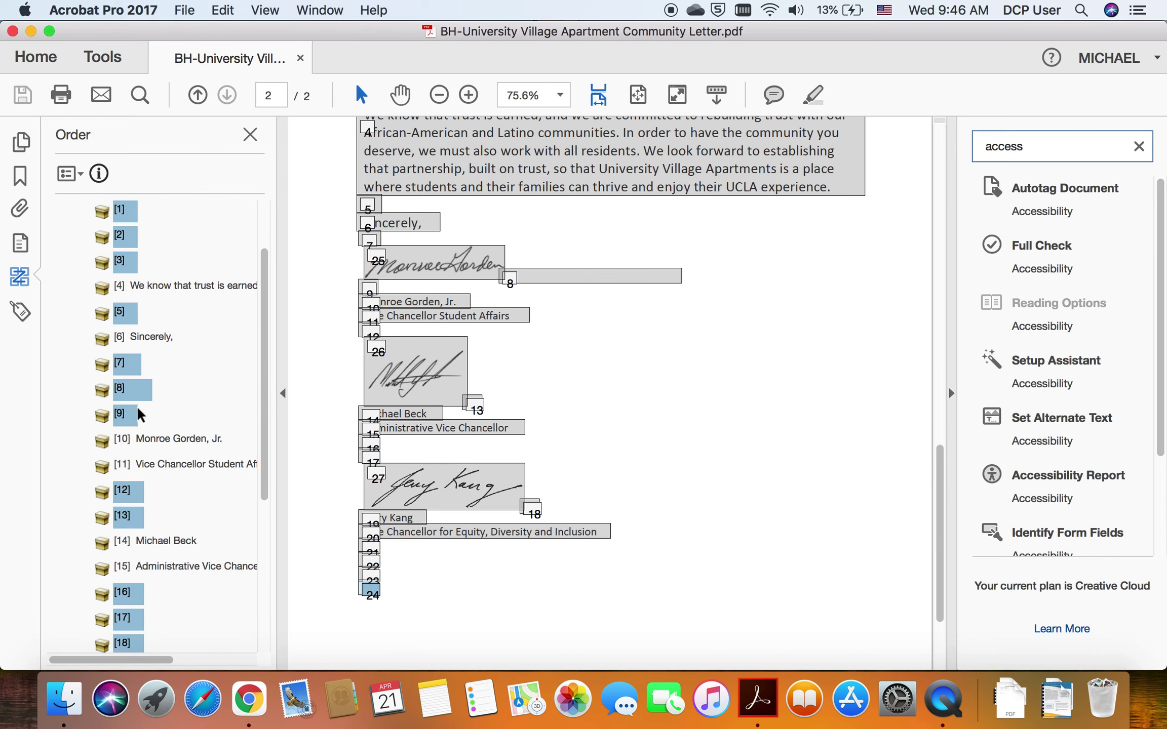
{"action": "right_click", "coordinate": [134, 402]}
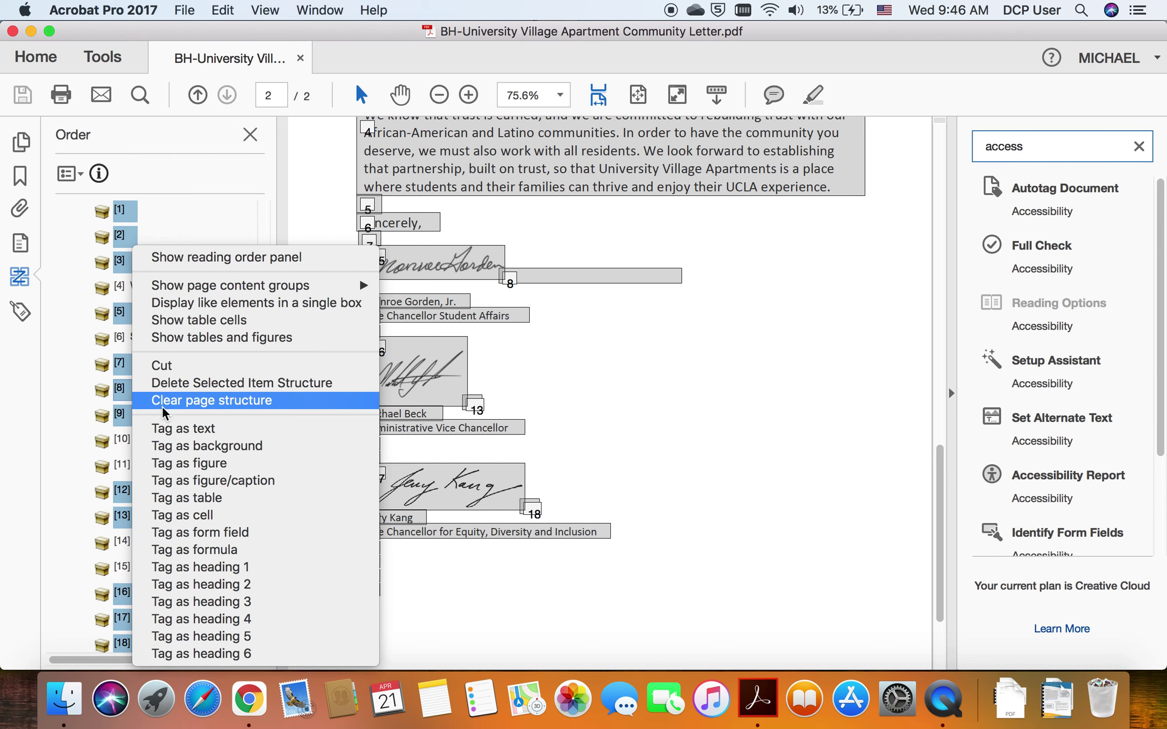
{"action": "left_click", "coordinate": [195, 390]}
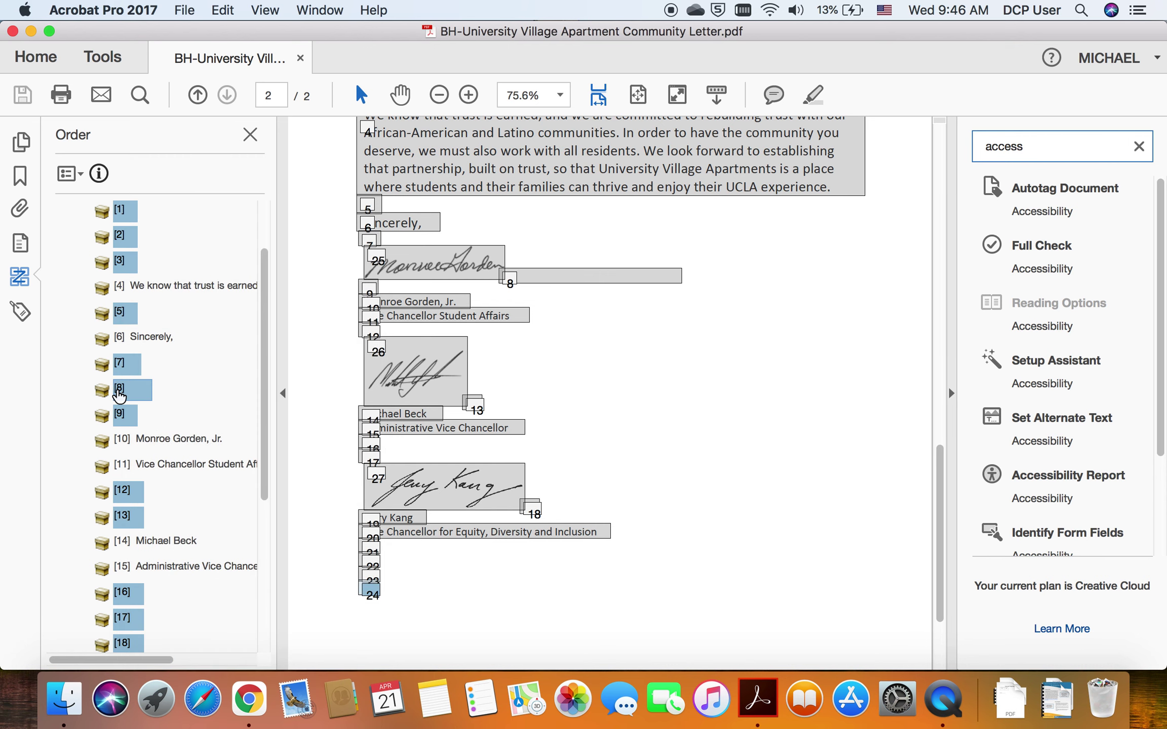
{"action": "right_click", "coordinate": [118, 394]}
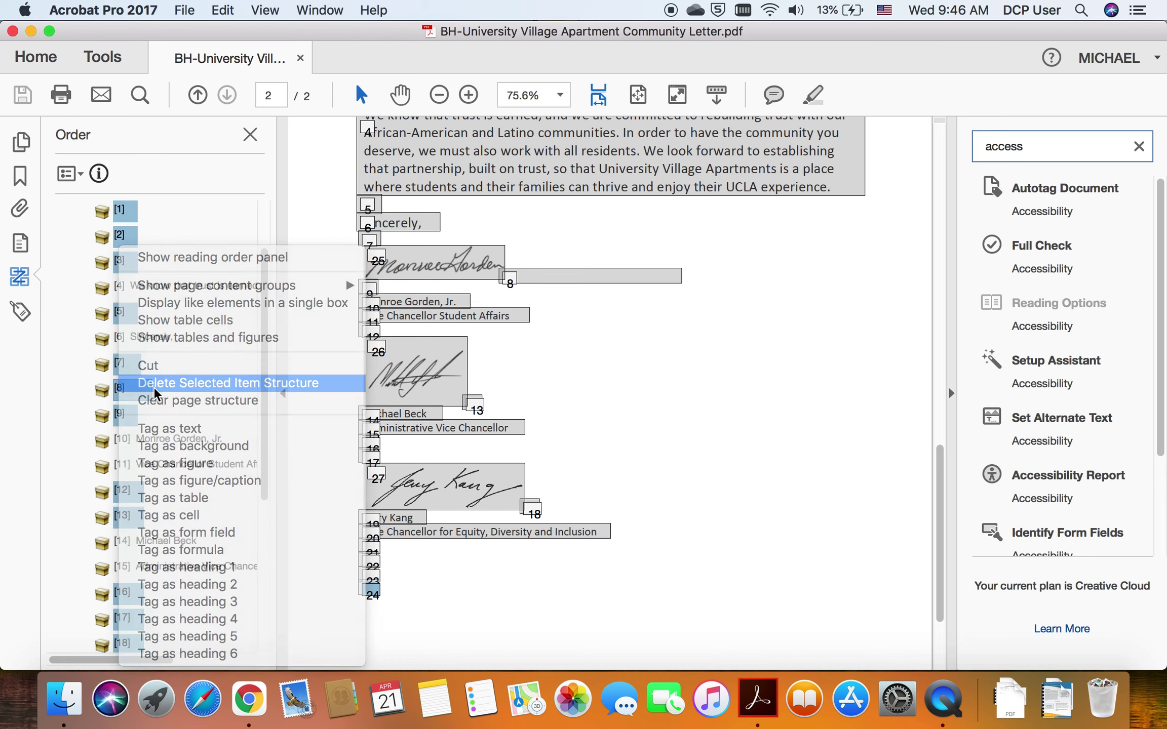
{"action": "left_click", "coordinate": [155, 385]}
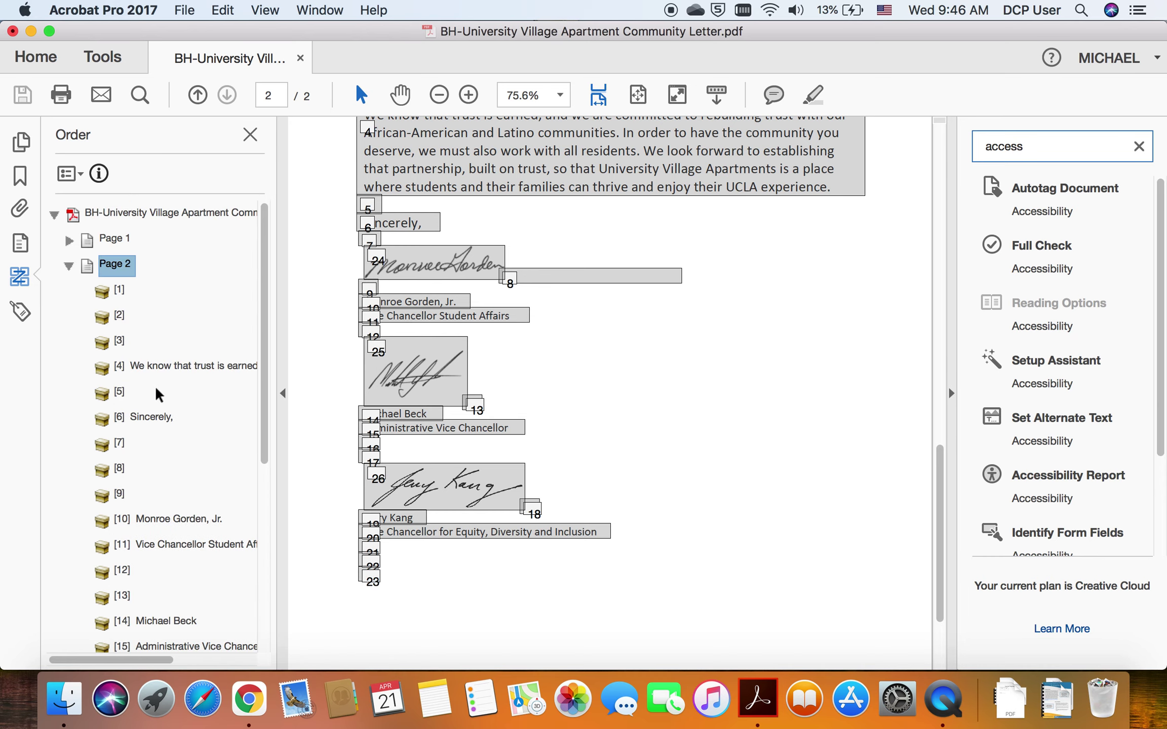
- Select the empty regions [1]–[3], [5] and [7]–[9] in page 2's reading order and delete the selected item structure
{"action": "left_click", "coordinate": [125, 297]}
{"action": "left_click", "coordinate": [124, 350], "text": "super"}
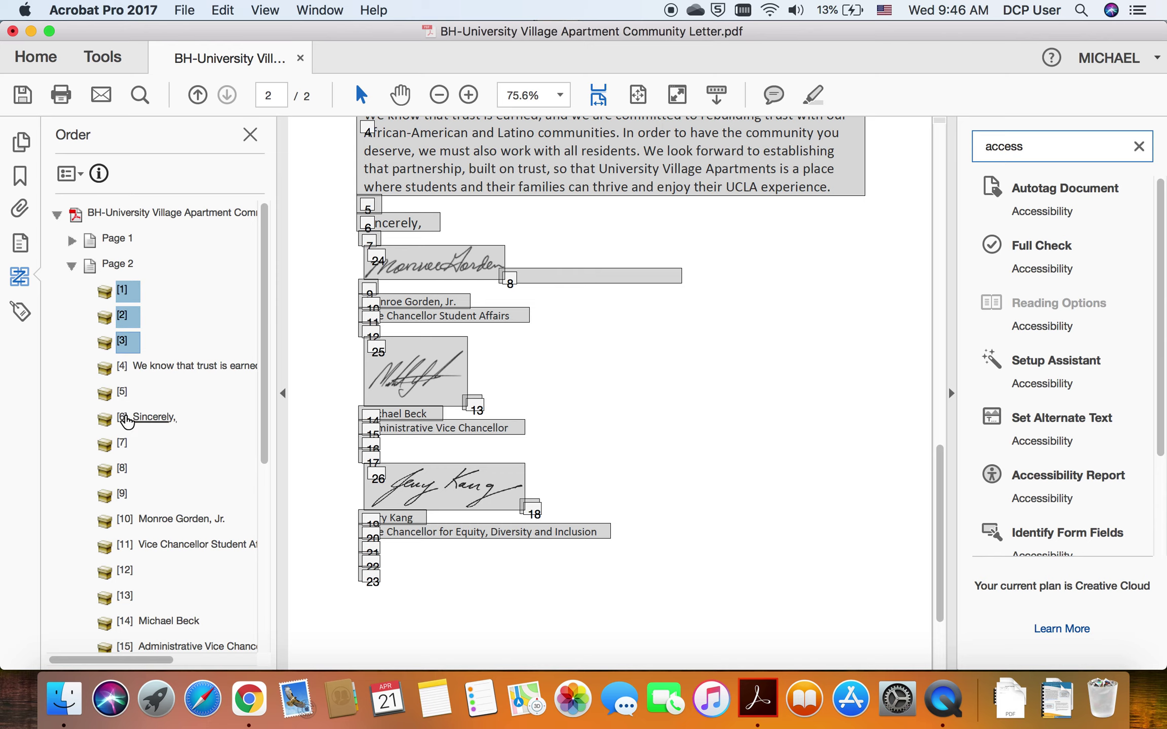
{"action": "left_click", "coordinate": [124, 397], "text": "super"}
{"action": "left_click", "coordinate": [123, 452], "text": "super"}
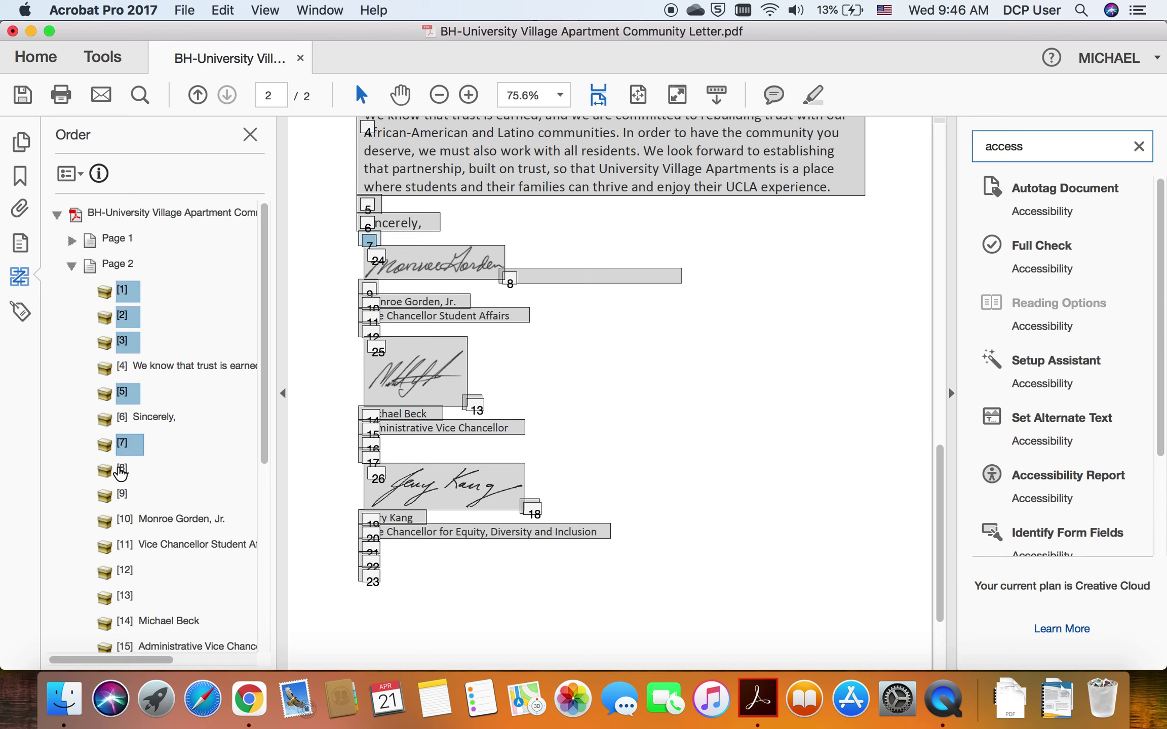
{"action": "left_click", "coordinate": [123, 469], "text": "super"}
{"action": "left_click", "coordinate": [123, 493], "text": "super"}
{"action": "right_click", "coordinate": [130, 472]}
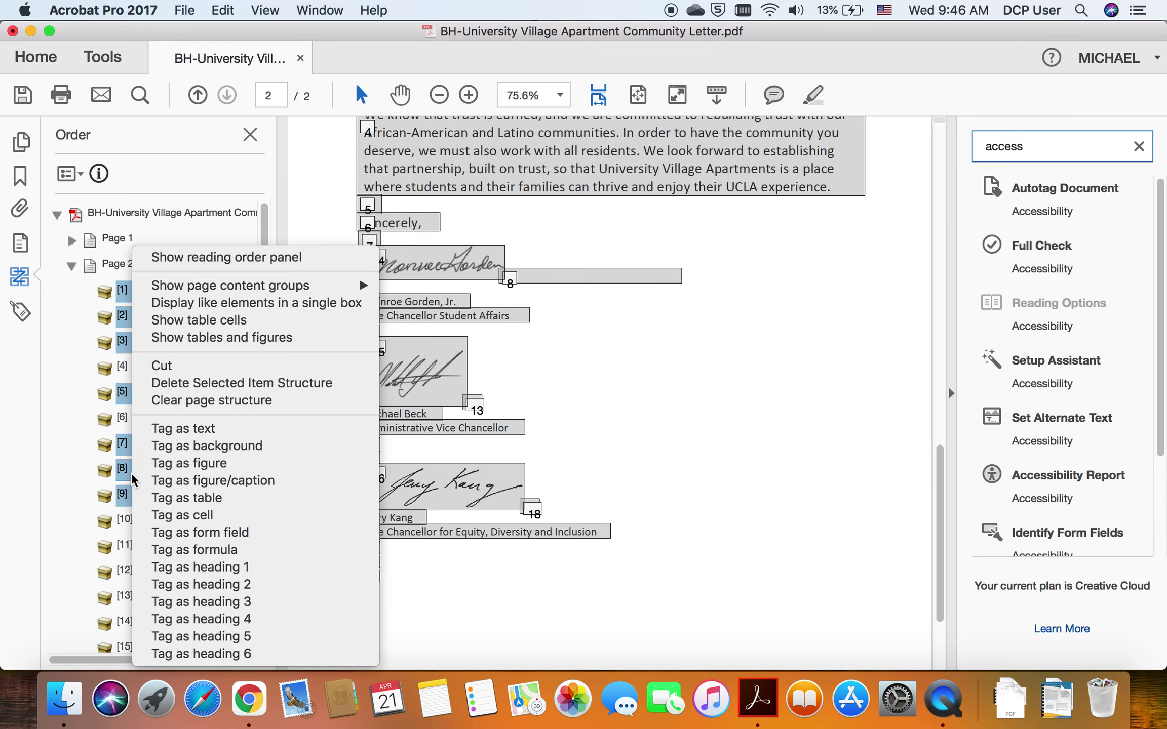
{"action": "left_click", "coordinate": [174, 382]}
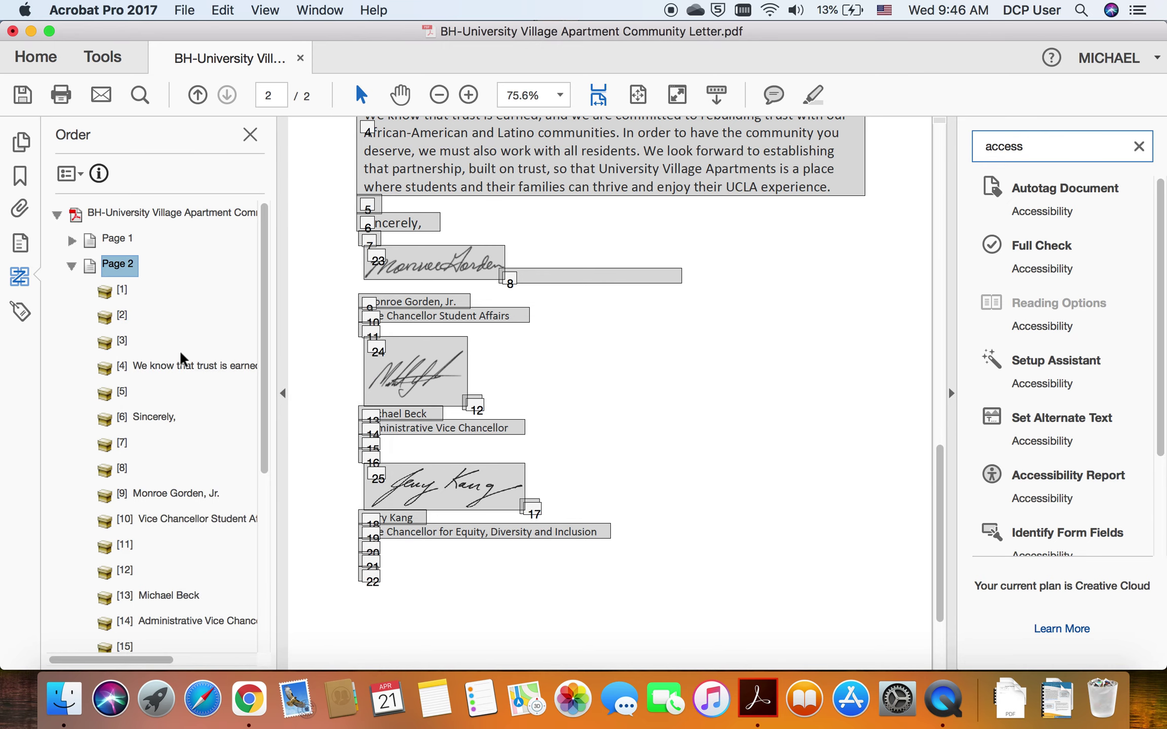
- Delete the item structure of the first empty region on page 2 and check how page 2's content containers are marked
{"action": "right_click", "coordinate": [116, 298]}
{"action": "left_click", "coordinate": [187, 383]}
{"action": "left_click", "coordinate": [21, 243]}
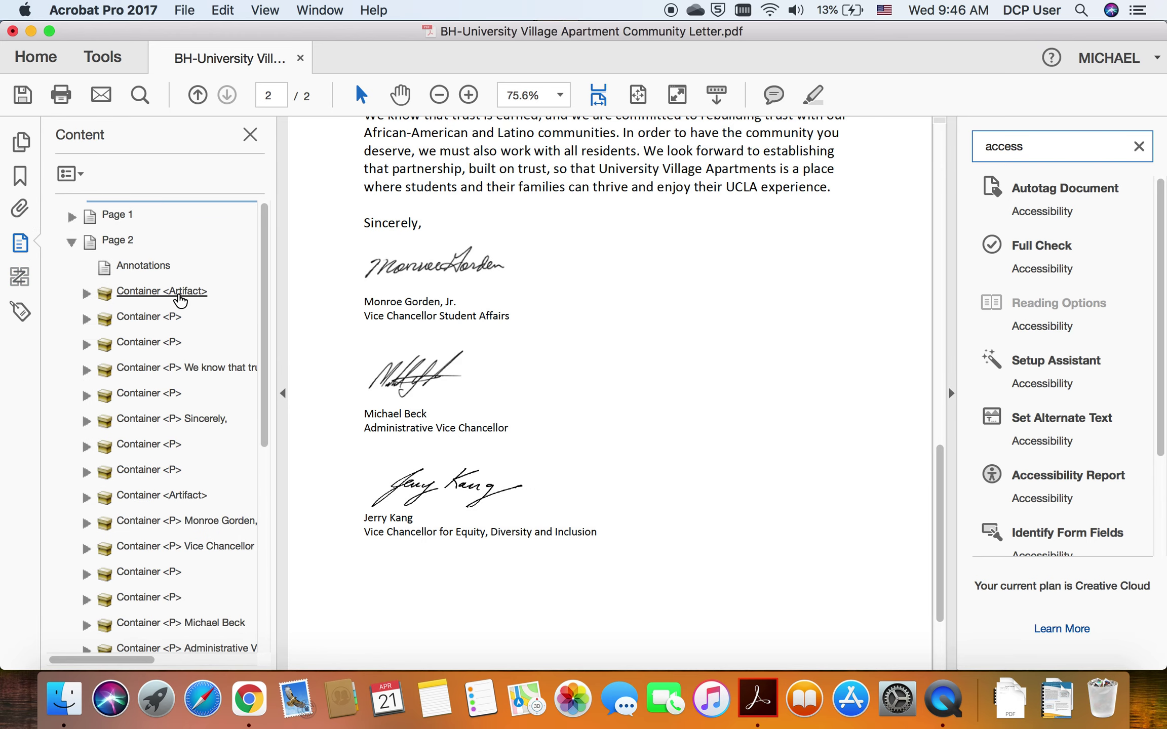
{"action": "scroll", "coordinate": [142, 334], "scroll_direction": "down", "scroll_amount": 8}
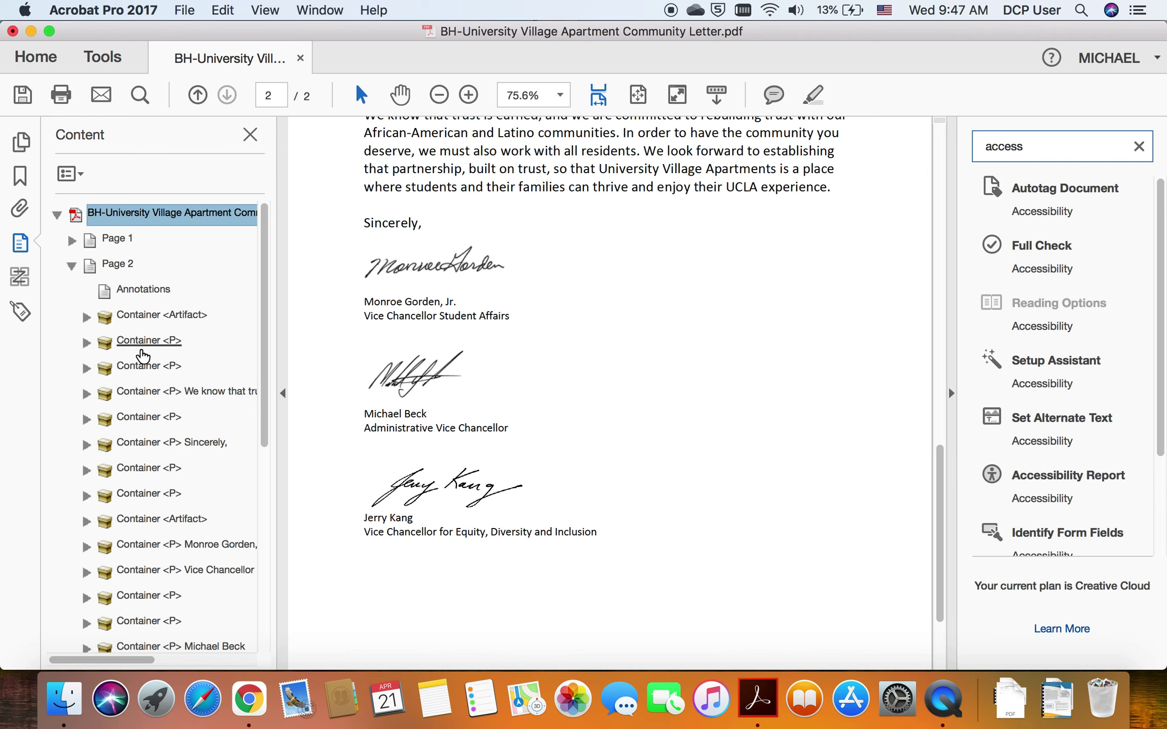
- Select all the empty paragraph containers in page 2's content, from above the opening paragraph to below the last signatory's title, and delete them
{"action": "left_click", "coordinate": [158, 350]}
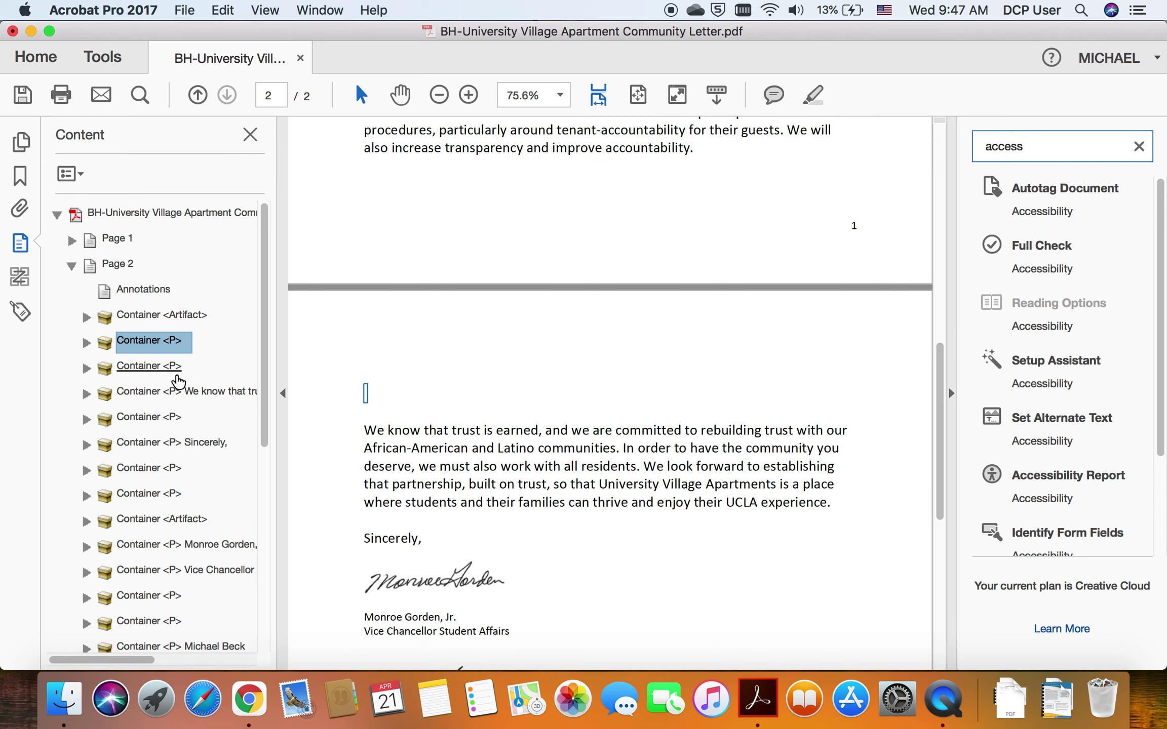
{"action": "left_click", "coordinate": [150, 369], "text": "shift"}
{"action": "left_click", "coordinate": [157, 420], "text": "super"}
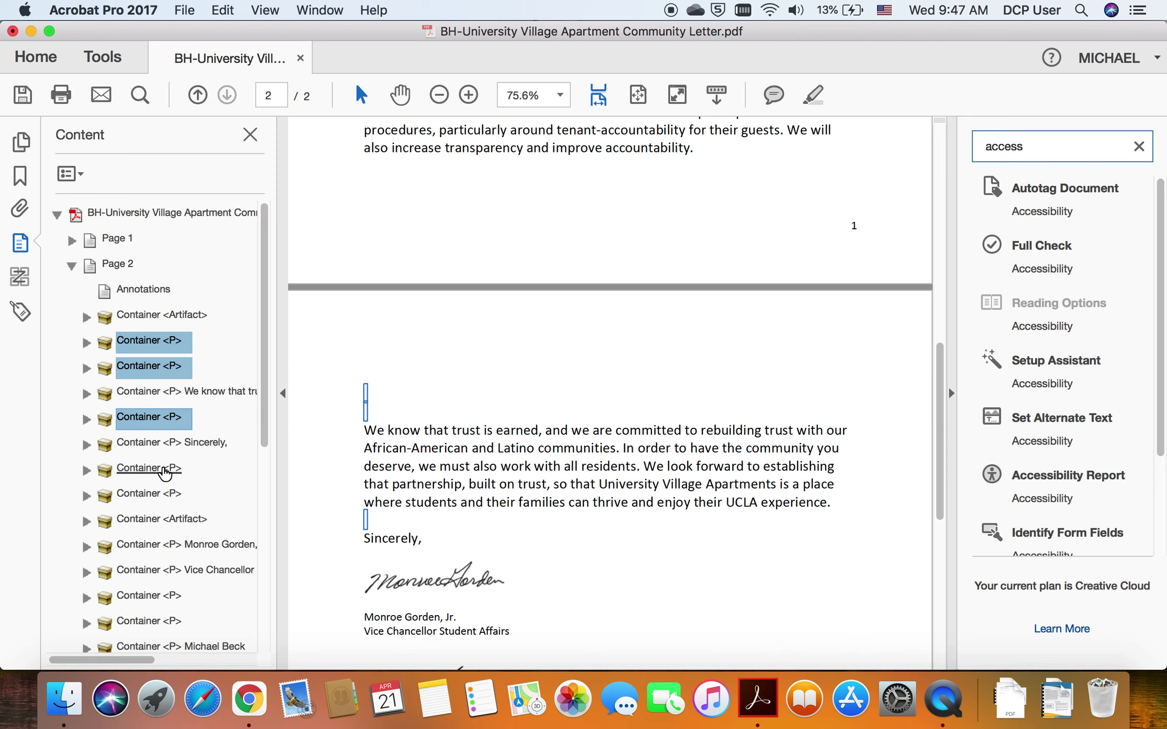
{"action": "left_click", "coordinate": [161, 470], "text": "super"}
{"action": "left_click", "coordinate": [168, 495], "text": "super"}
{"action": "scroll", "coordinate": [235, 448], "scroll_direction": "down", "scroll_amount": 6}
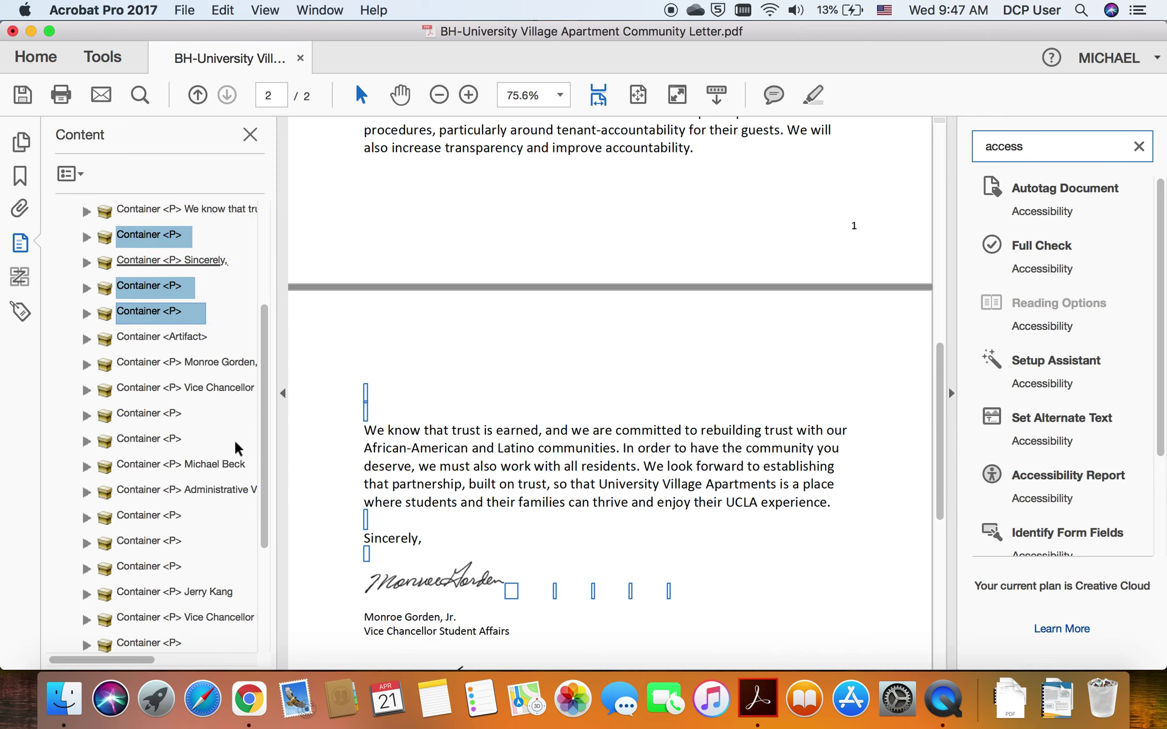
{"action": "scroll", "coordinate": [228, 358], "scroll_direction": "up", "scroll_amount": 2}
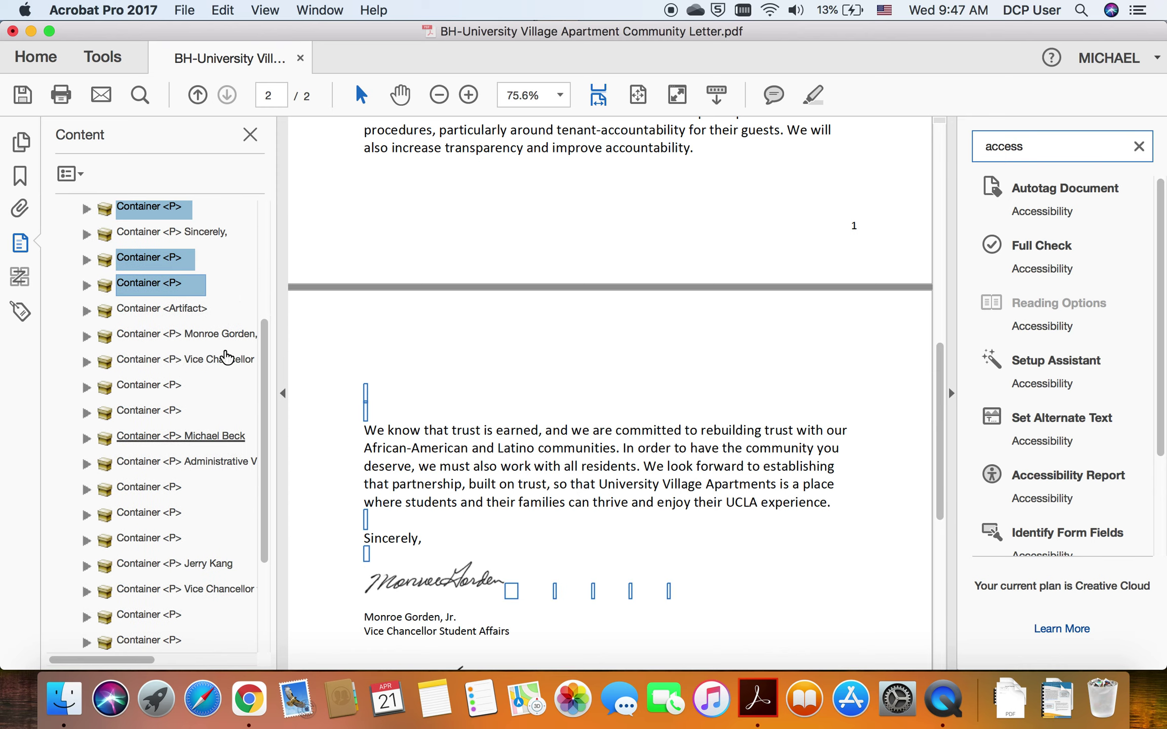
{"action": "left_click", "coordinate": [176, 389], "text": "super"}
{"action": "left_click", "coordinate": [173, 413], "text": "super"}
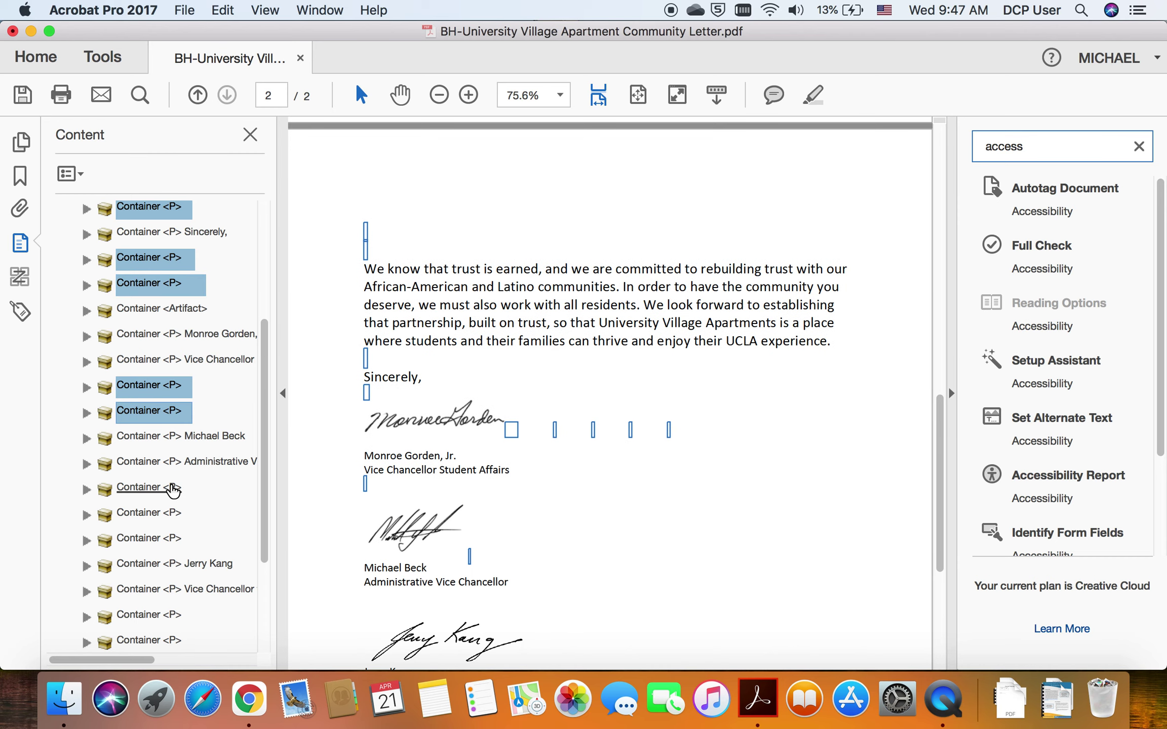
{"action": "left_click", "coordinate": [173, 490], "text": "super"}
{"action": "left_click", "coordinate": [173, 521], "text": "super"}
{"action": "left_click", "coordinate": [172, 538], "text": "super"}
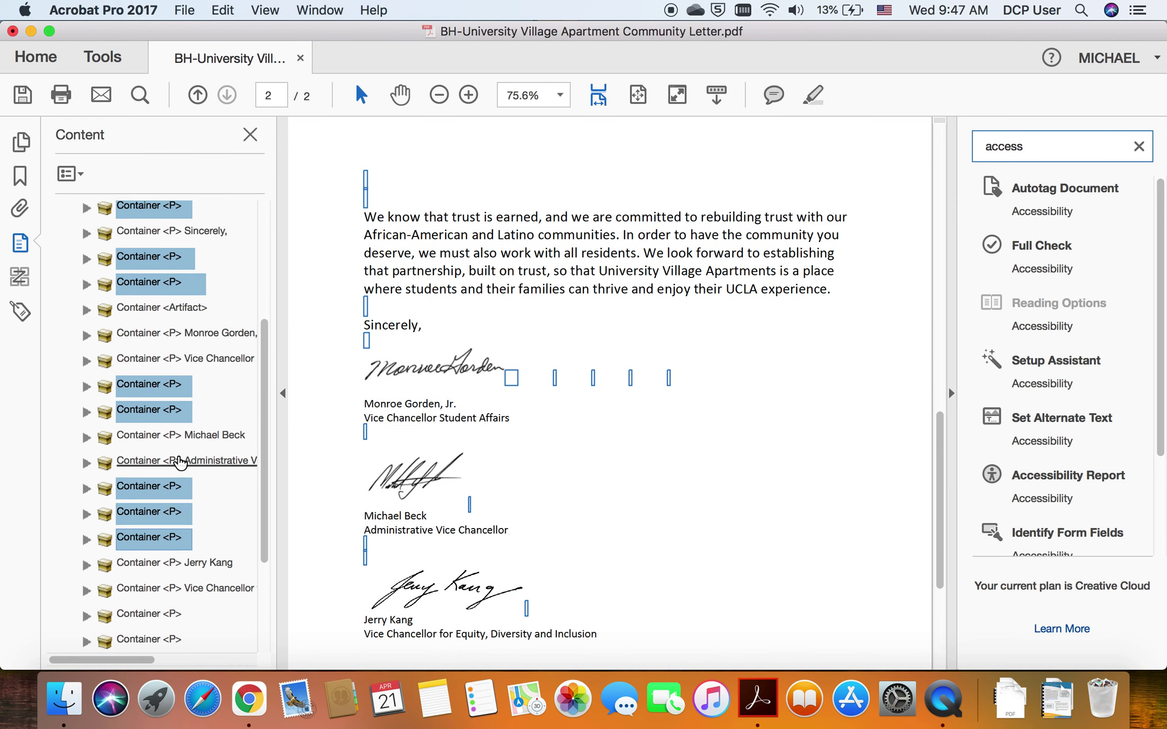
{"action": "scroll", "coordinate": [172, 506], "scroll_direction": "down", "scroll_amount": 3}
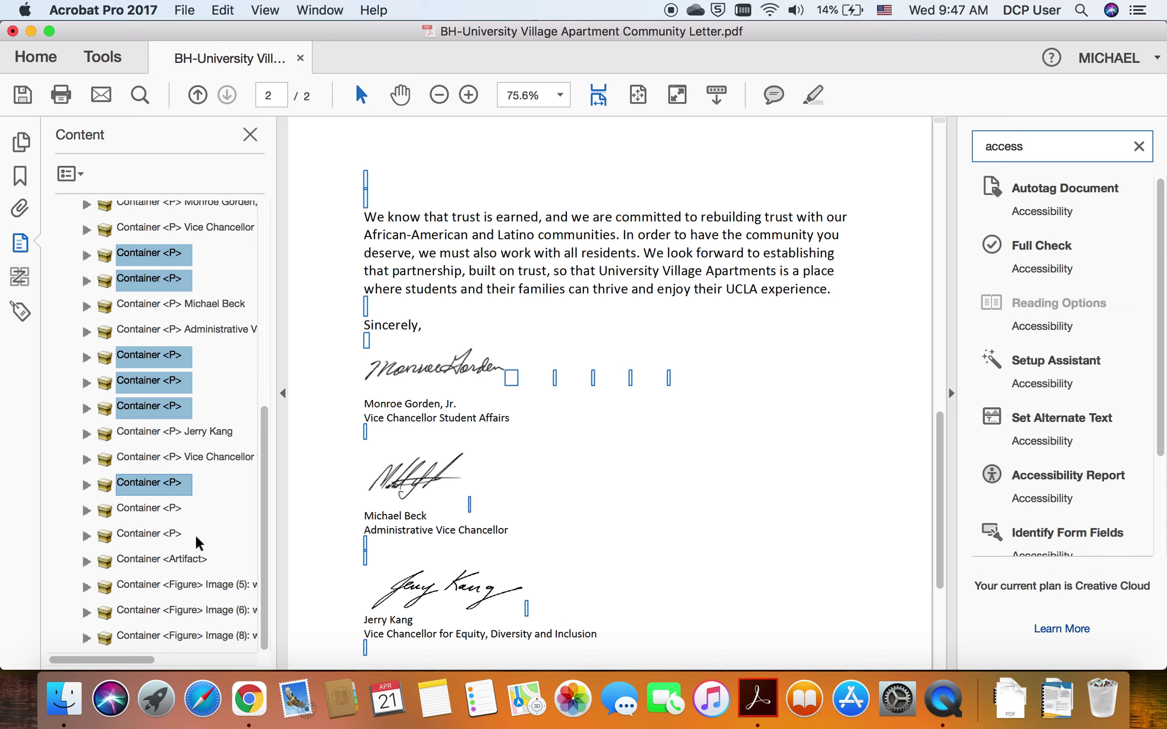
{"action": "right_click", "coordinate": [174, 512]}
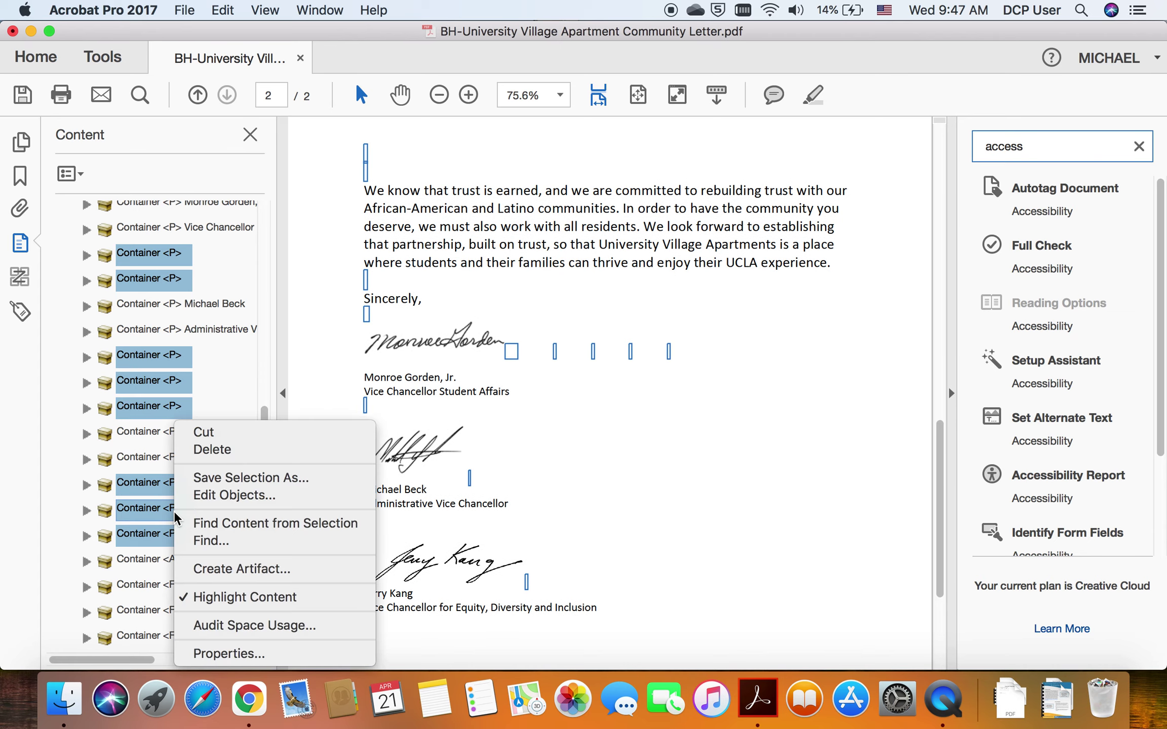
{"action": "left_click", "coordinate": [244, 450]}
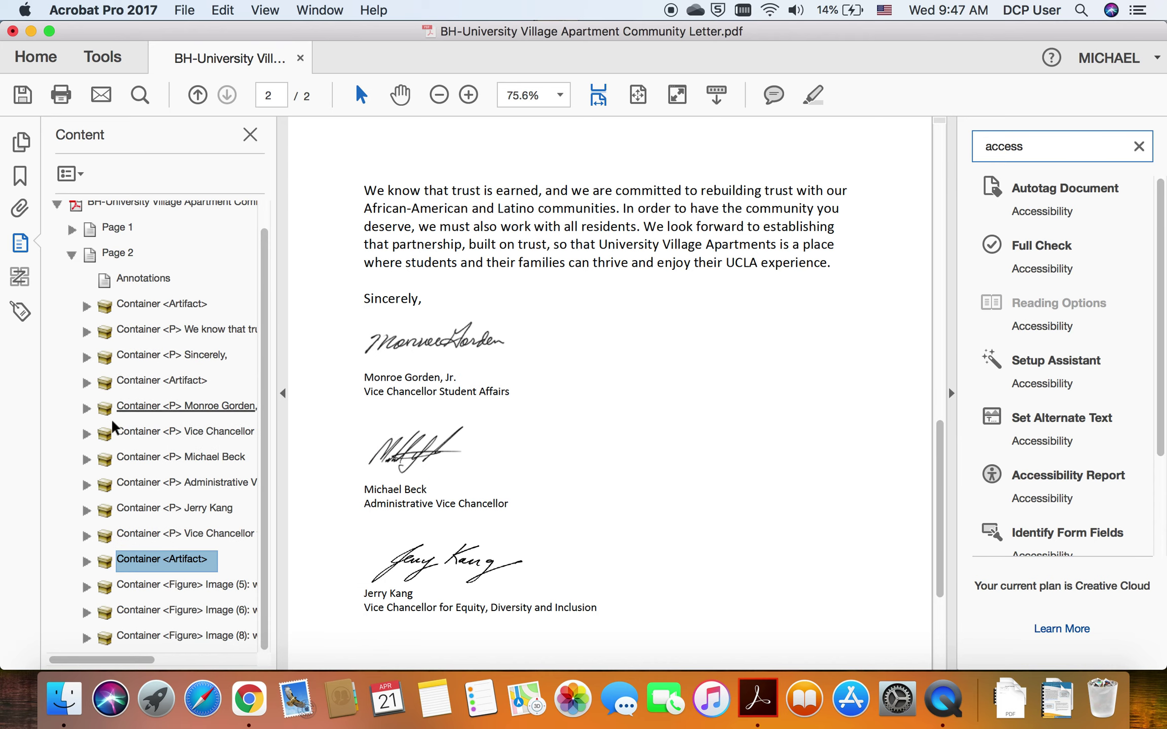
- Move the first signature image in page 2's reading order to directly after "Sincerely,", ahead of the first signatory's name
{"action": "left_click", "coordinate": [25, 285]}
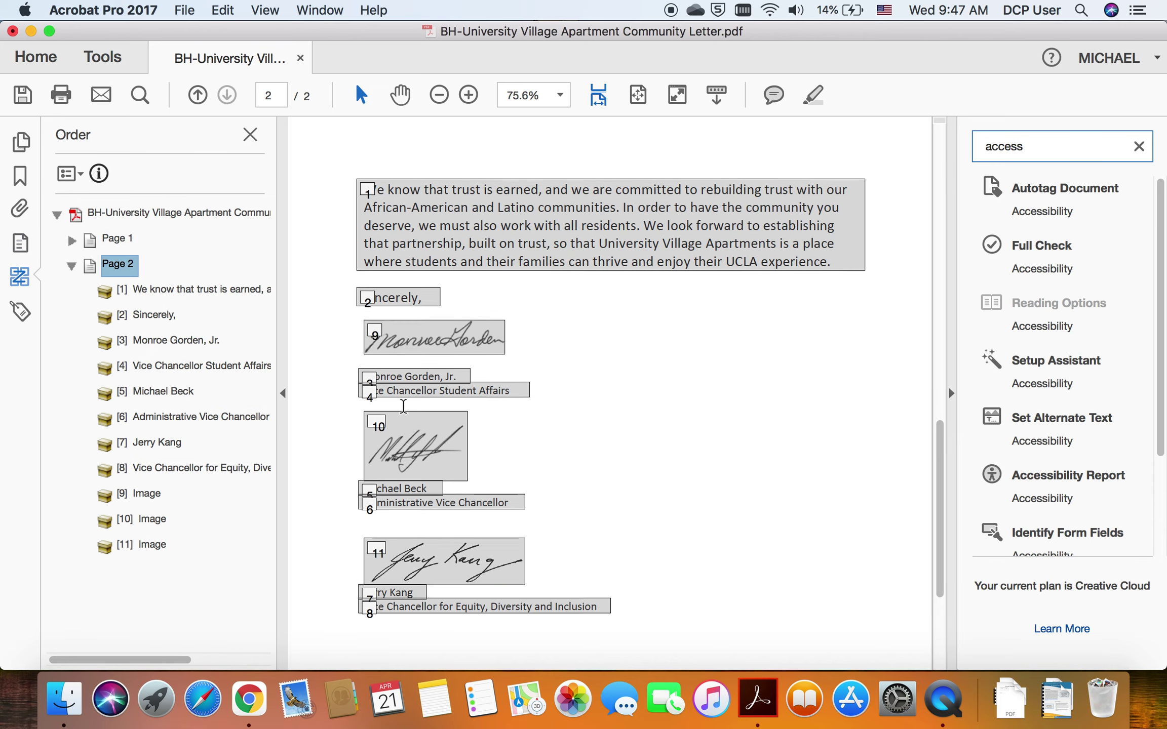
{"action": "scroll", "coordinate": [402, 405], "scroll_direction": "down", "scroll_amount": 1}
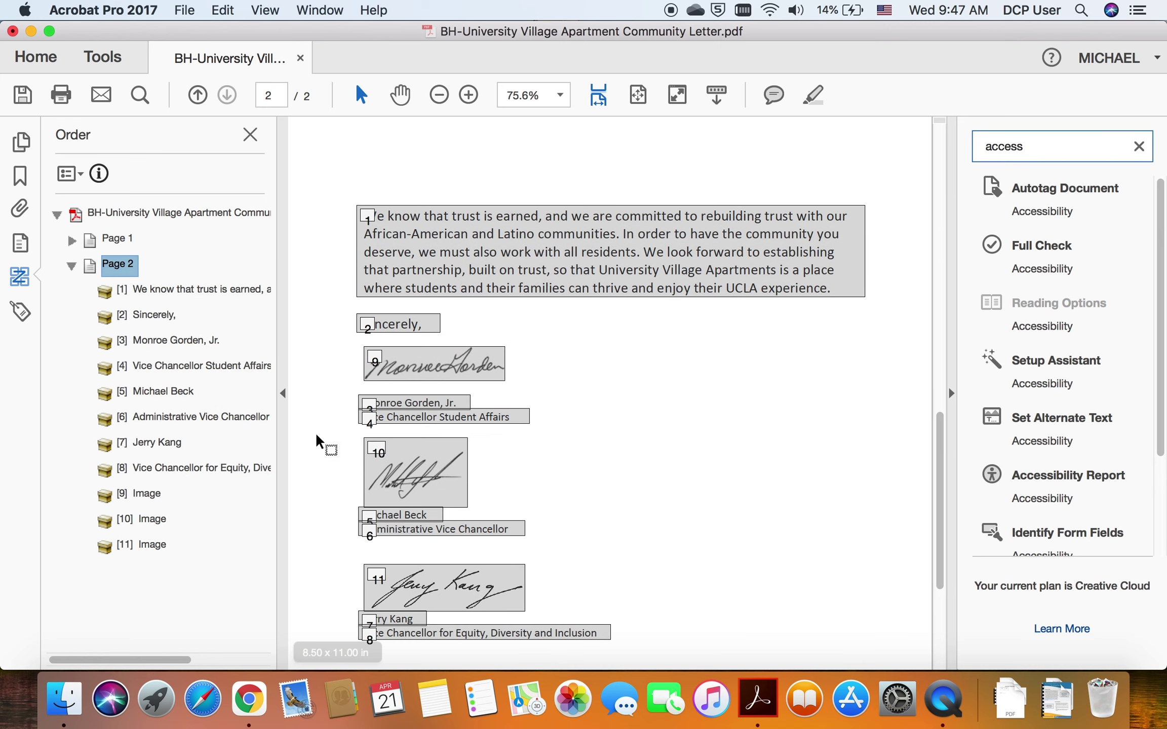
{"action": "left_click", "coordinate": [130, 507]}
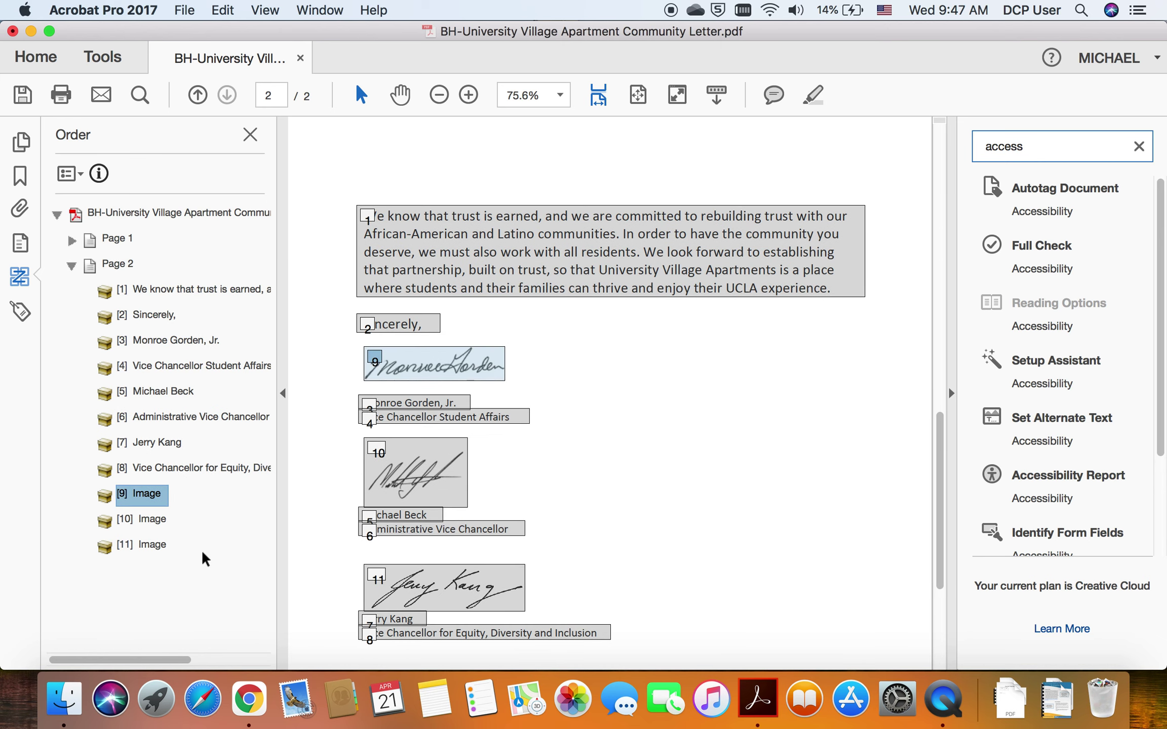
{"action": "left_click_drag", "start_coordinate": [148, 495], "coordinate": [148, 330]}
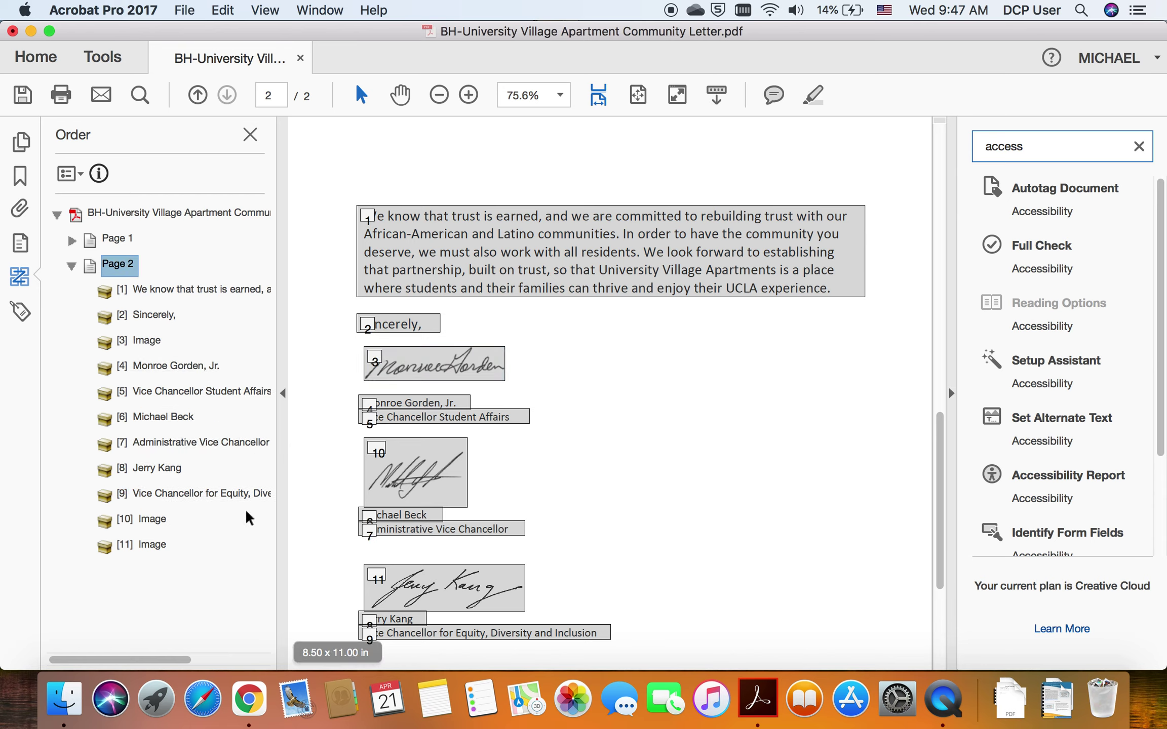
- Move the second and third signature images in page 2's reading order to directly ahead of their respective signatories' names
{"action": "left_click_drag", "start_coordinate": [154, 521], "coordinate": [142, 400]}
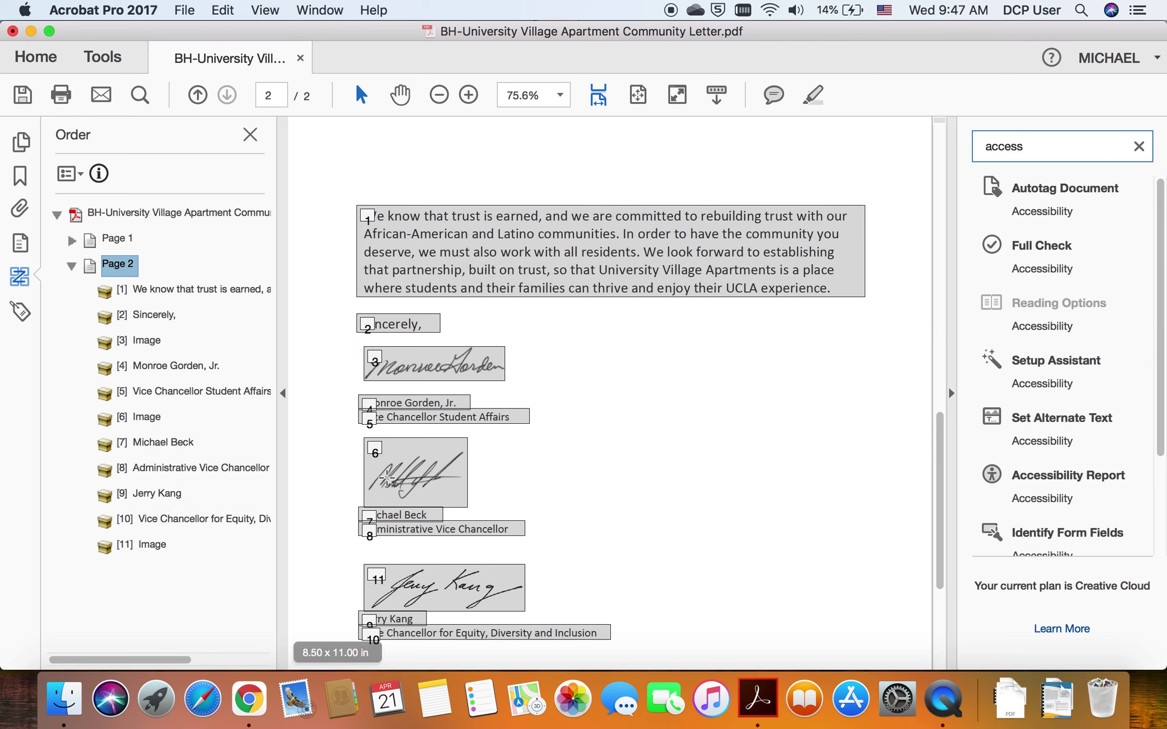
{"action": "left_click", "coordinate": [151, 546]}
{"action": "left_click_drag", "start_coordinate": [145, 536], "coordinate": [144, 482]}
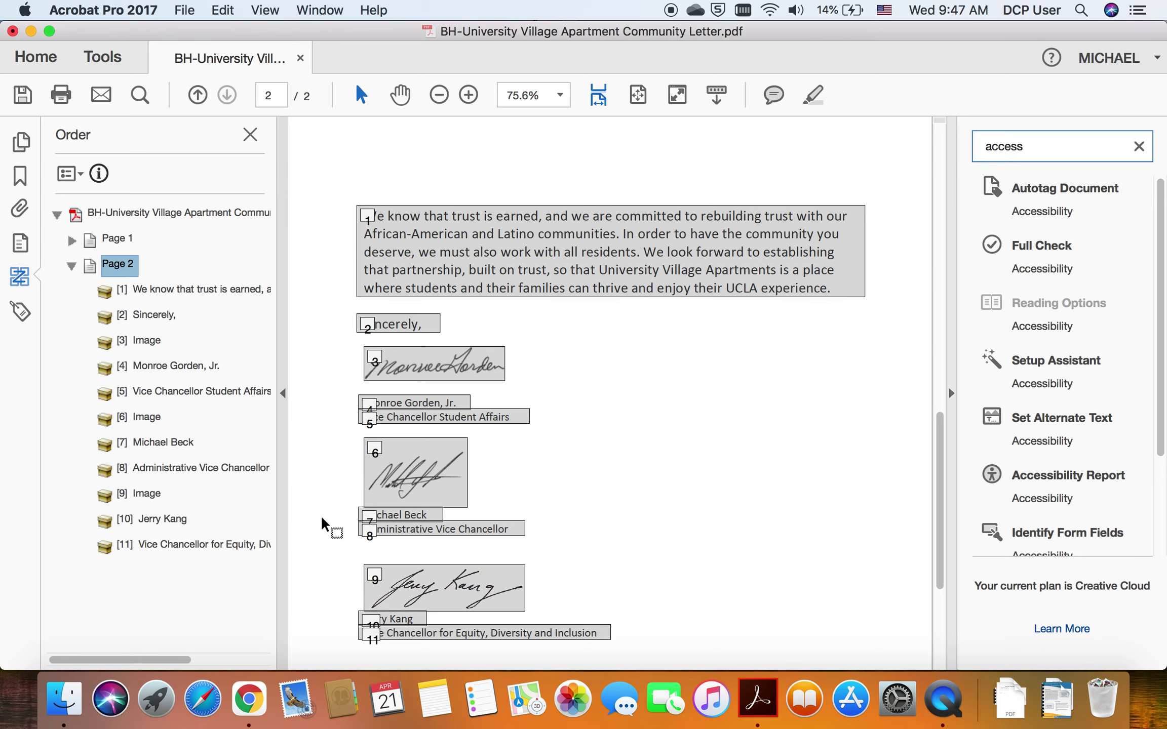
{"action": "scroll", "coordinate": [339, 496], "scroll_direction": "down", "scroll_amount": 2}
{"action": "scroll", "coordinate": [340, 497], "scroll_direction": "down", "scroll_amount": 1}
{"action": "left_click", "coordinate": [331, 489]}
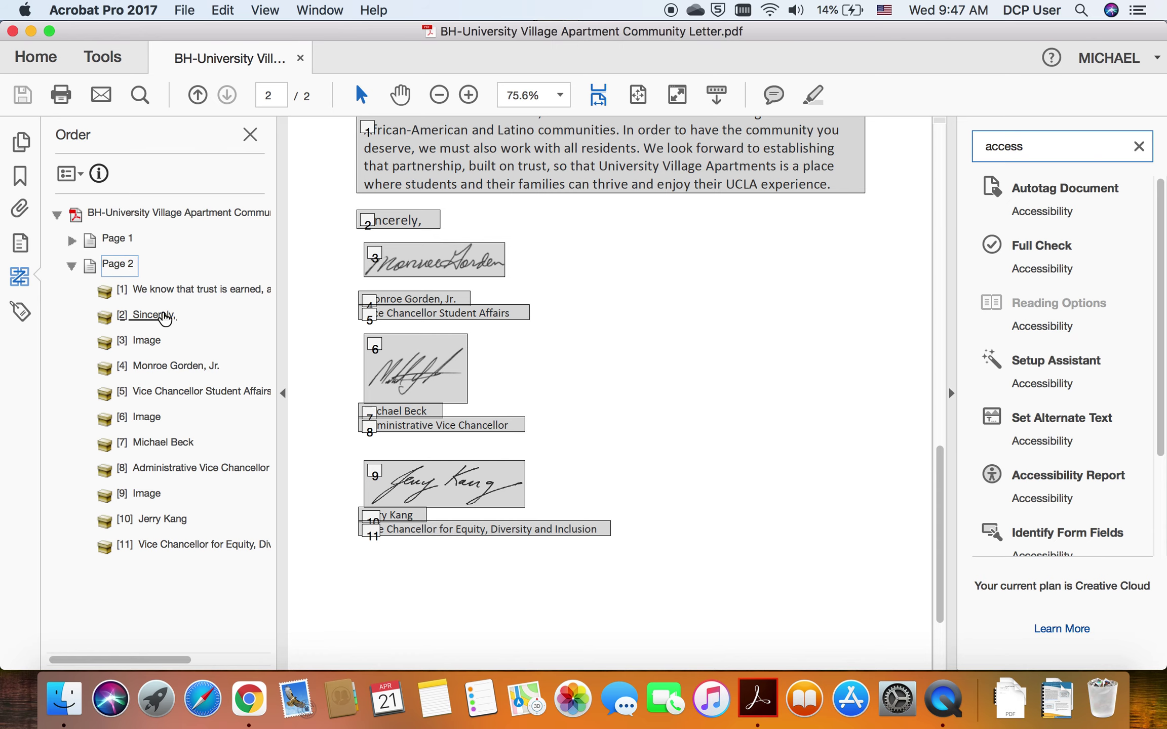
- Examine page 1's content structure and locate the seal image that sits outside any container
{"action": "left_click", "coordinate": [23, 246]}
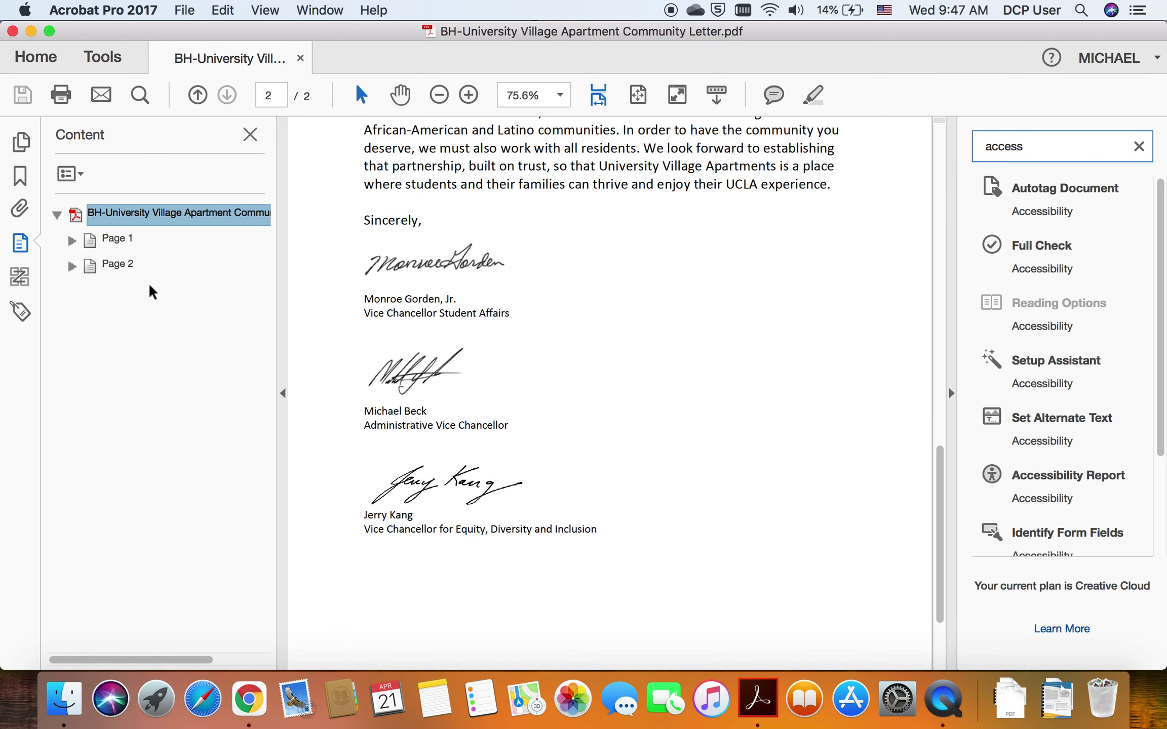
{"action": "scroll", "coordinate": [339, 365], "scroll_direction": "up", "scroll_amount": 15}
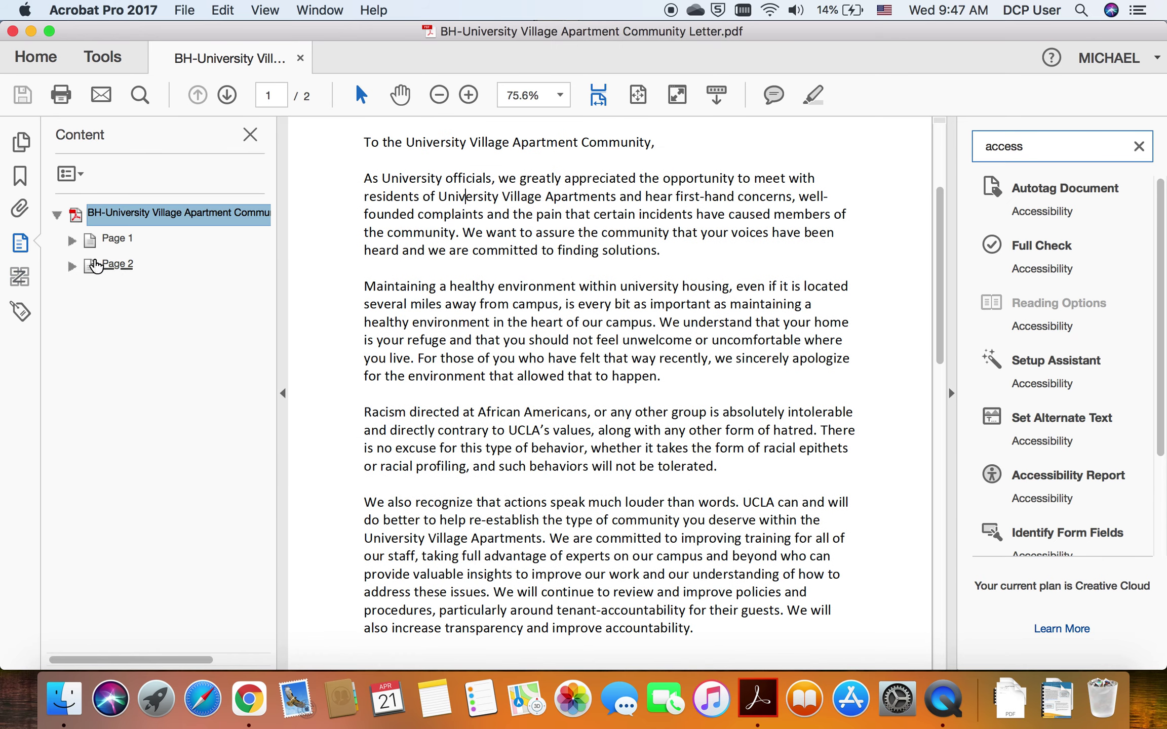
{"action": "left_click", "coordinate": [72, 240]}
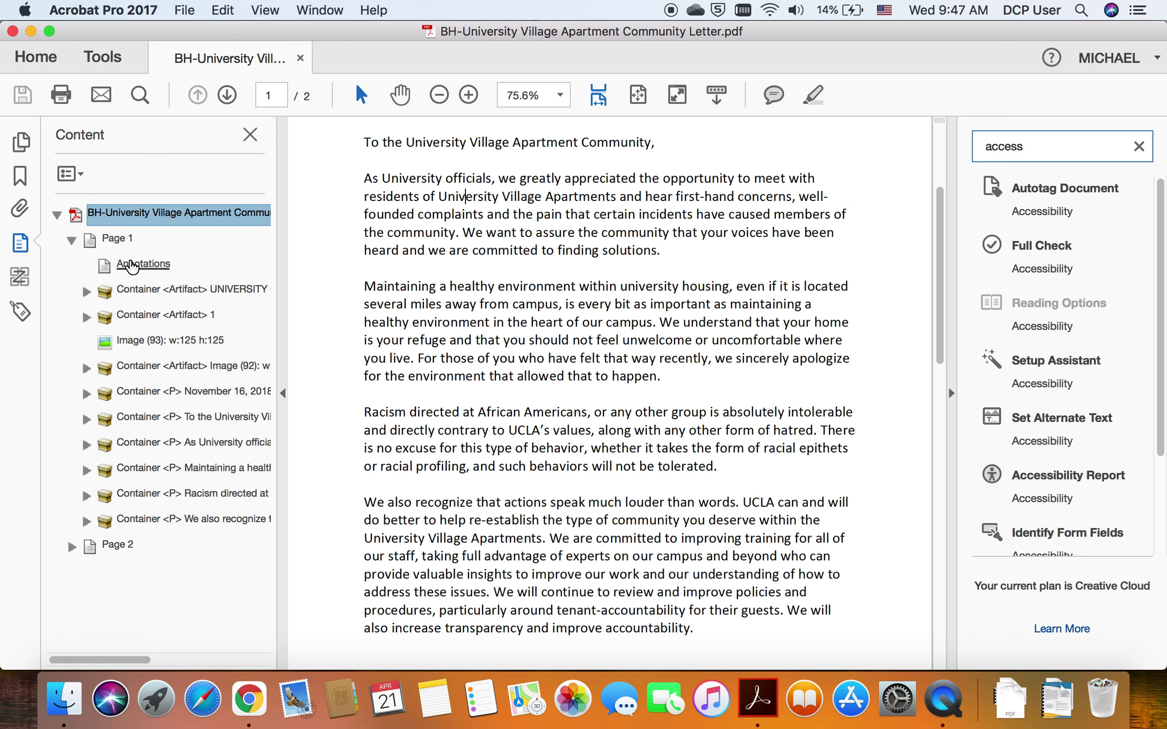
{"action": "left_click", "coordinate": [191, 341]}
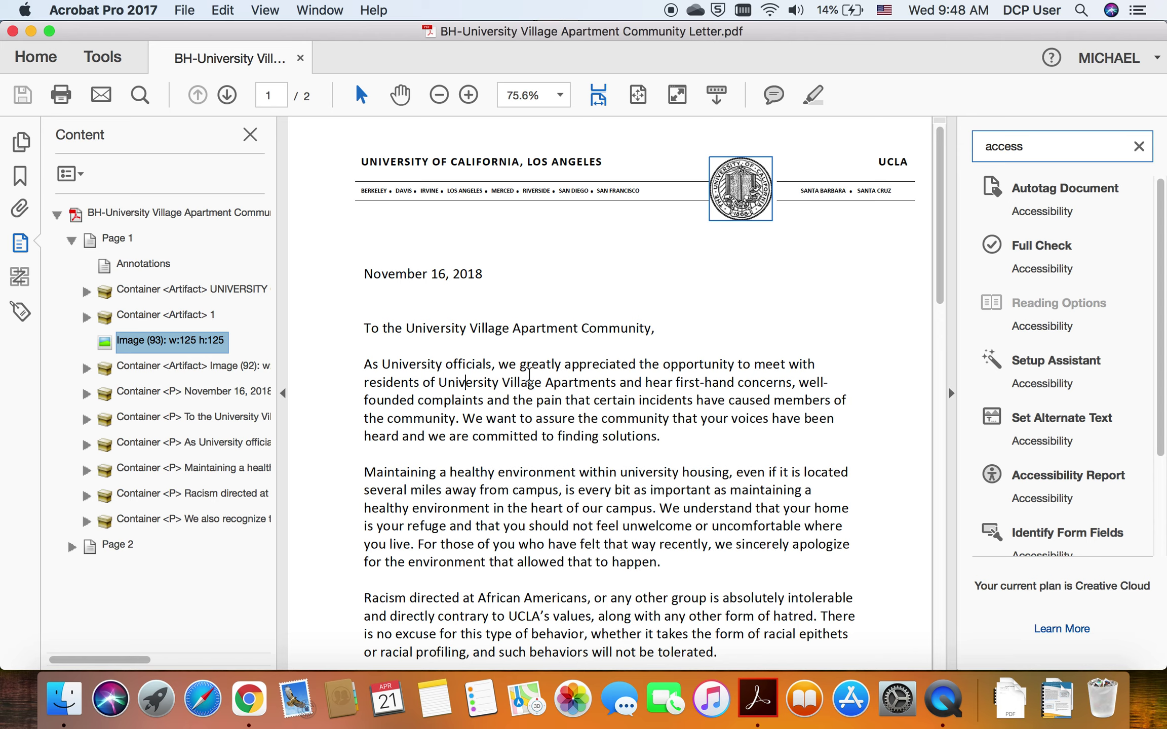
{"action": "scroll", "coordinate": [732, 244], "scroll_direction": "up", "scroll_amount": 3}
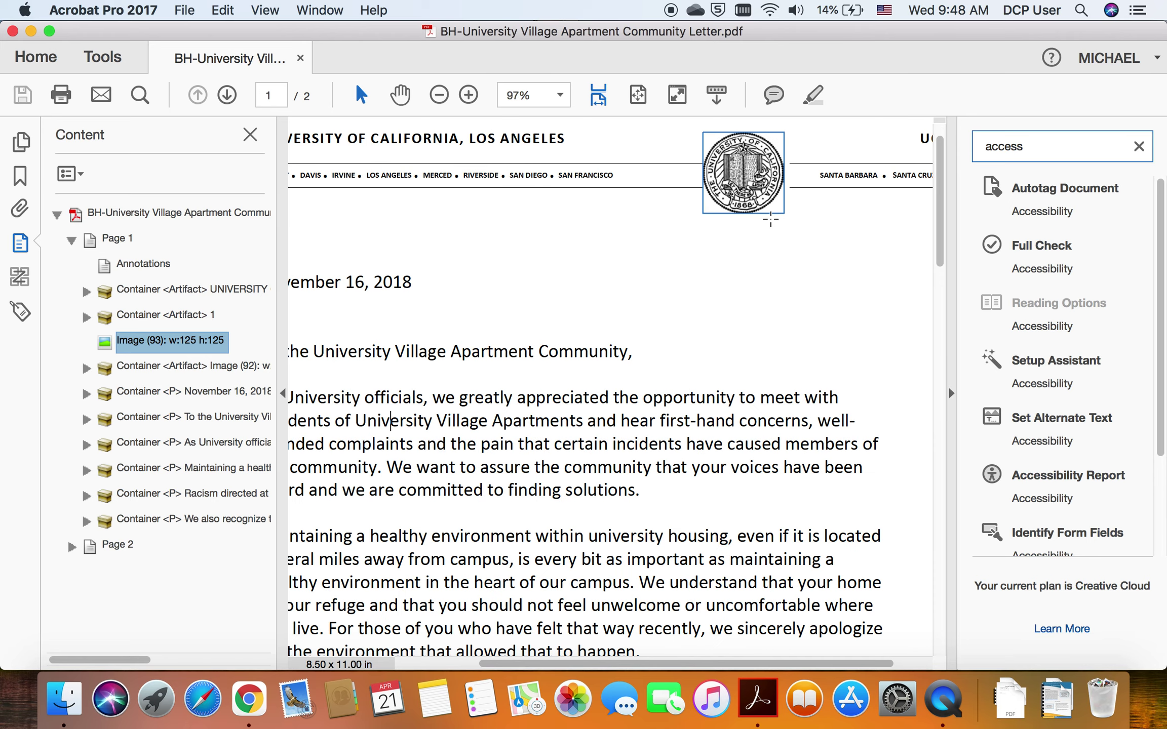
{"action": "scroll", "coordinate": [771, 219], "scroll_direction": "up", "scroll_amount": 1}
{"action": "scroll", "coordinate": [771, 219], "scroll_direction": "right", "scroll_amount": 1}
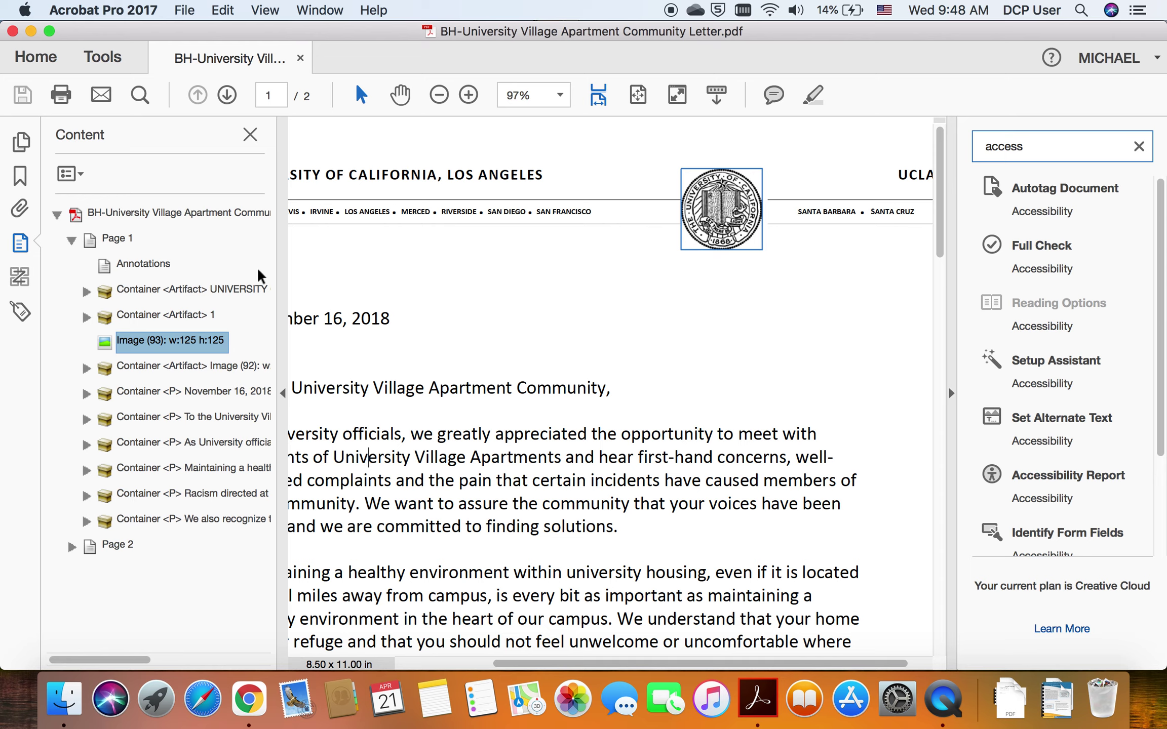
{"action": "key", "text": "super+0"}
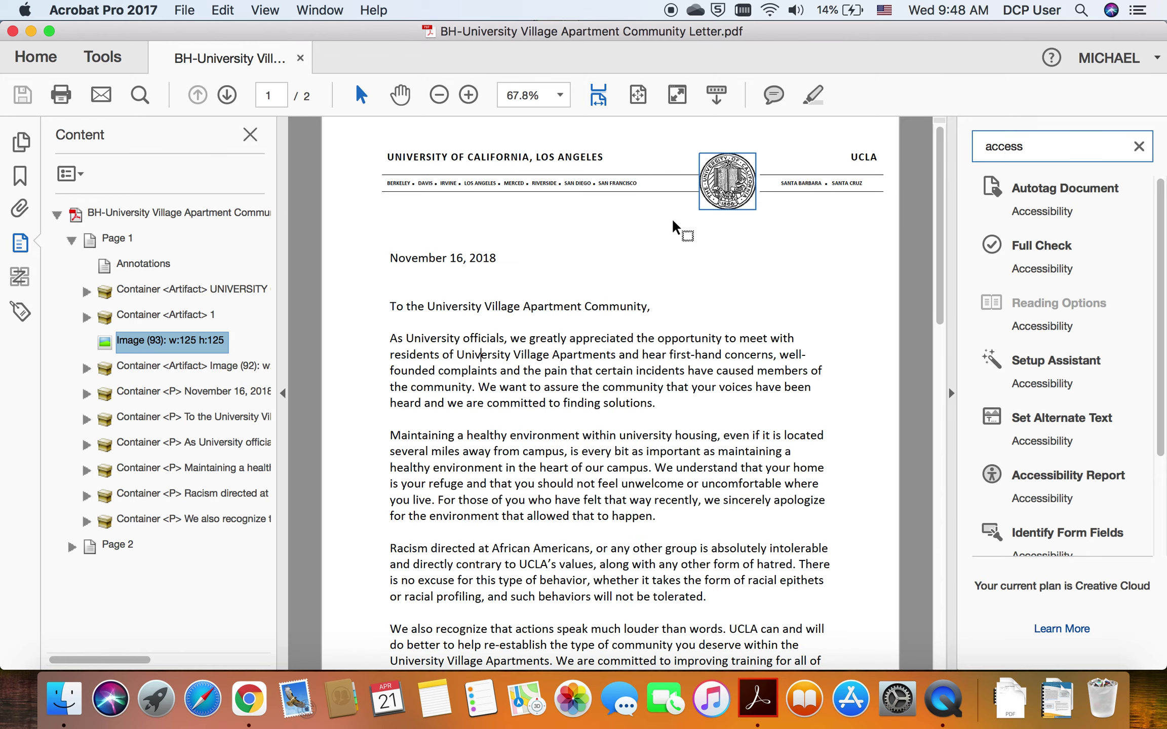
{"action": "key", "text": "super+2"}
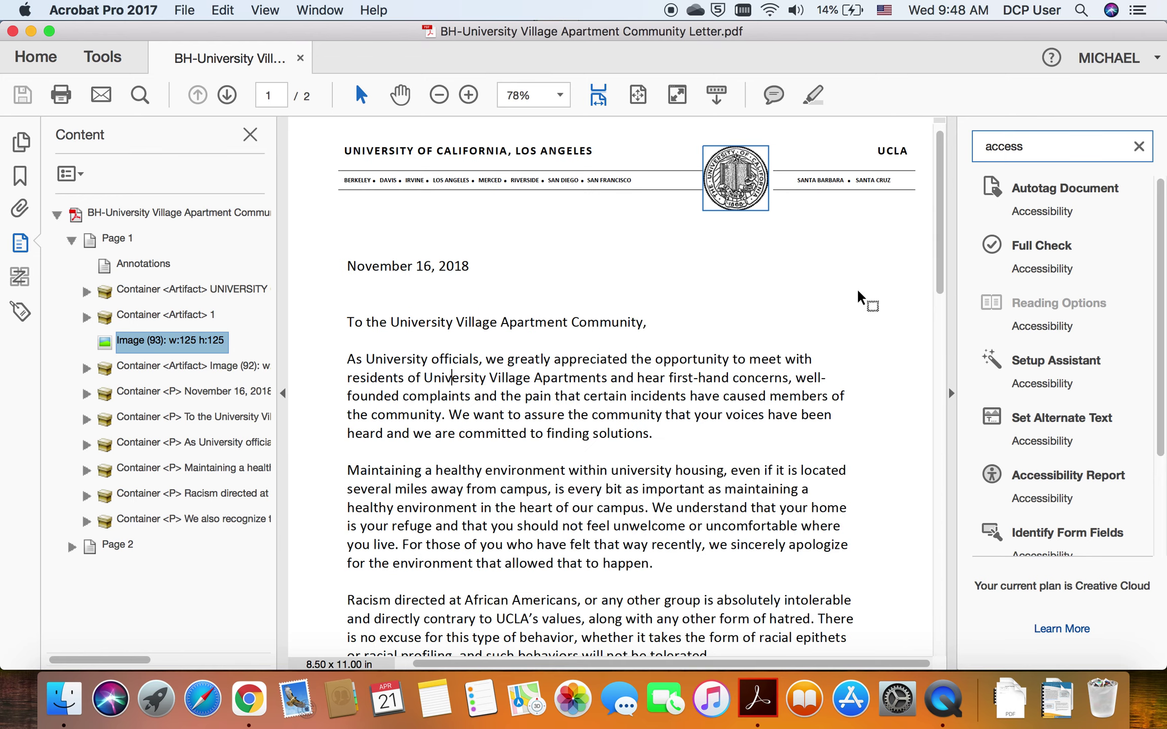
{"action": "scroll", "coordinate": [1052, 445], "scroll_direction": "down", "scroll_amount": 3}
{"action": "scroll", "coordinate": [1051, 445], "scroll_direction": "up", "scroll_amount": 3}
- Run a full accessibility check on all pages and examine the elements listed under the Alternate Text issues
{"action": "left_click", "coordinate": [1036, 248]}
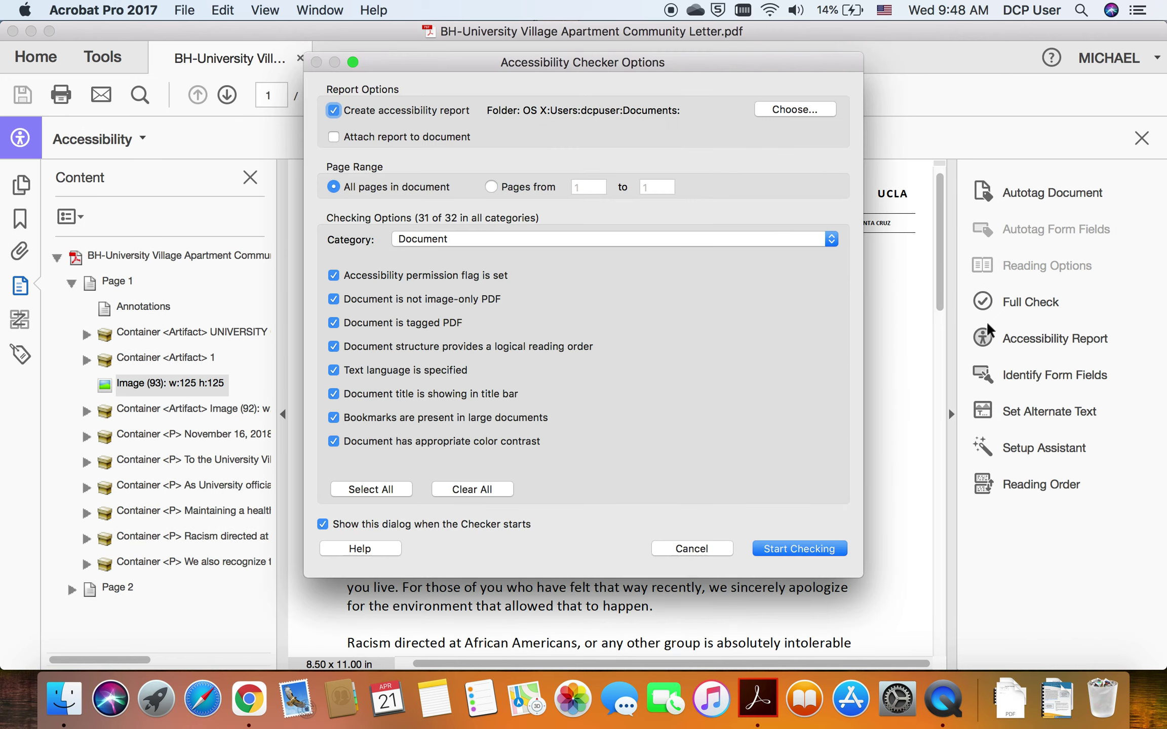
{"action": "left_click", "coordinate": [792, 550]}
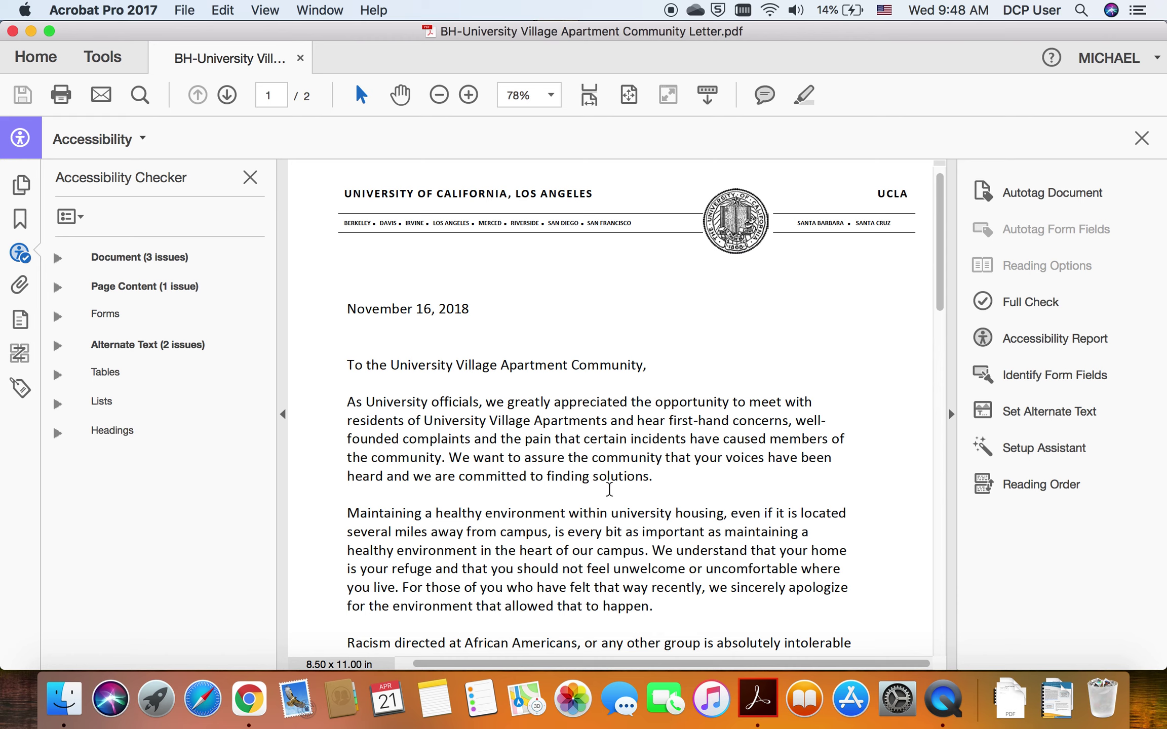
{"action": "left_click", "coordinate": [60, 346]}
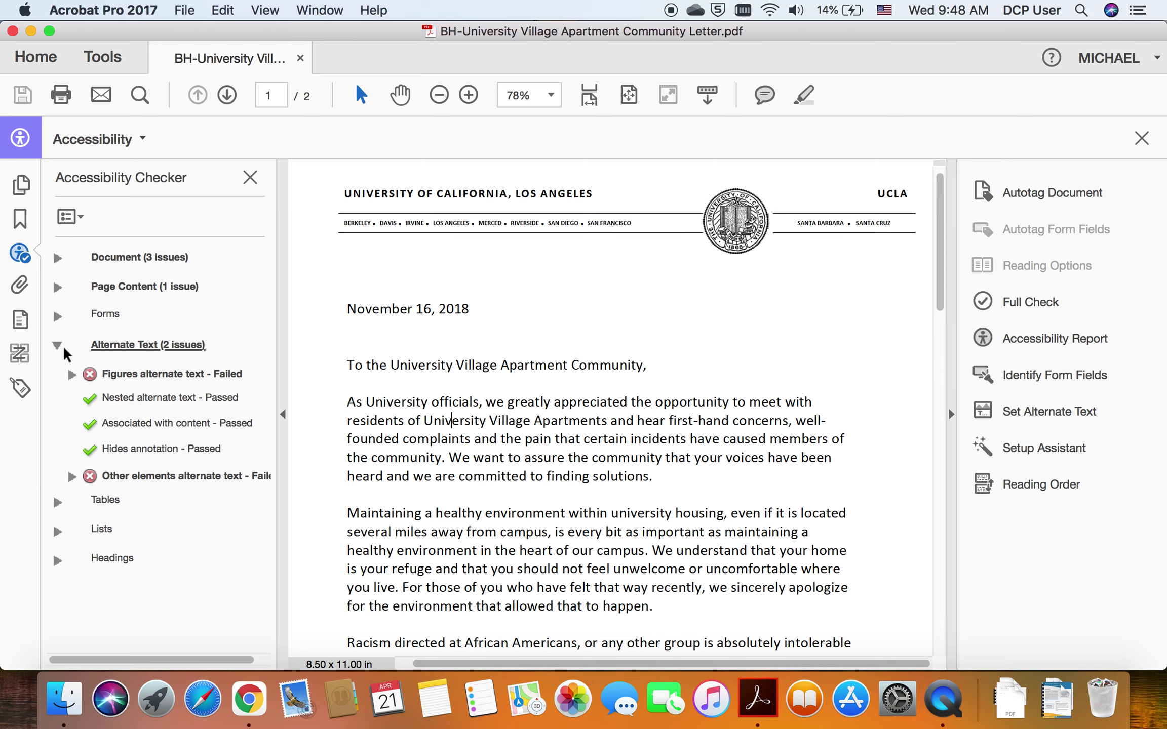
{"action": "left_click", "coordinate": [72, 376]}
{"action": "left_click", "coordinate": [133, 399]}
{"action": "scroll", "coordinate": [451, 337], "scroll_direction": "up", "scroll_amount": 15}
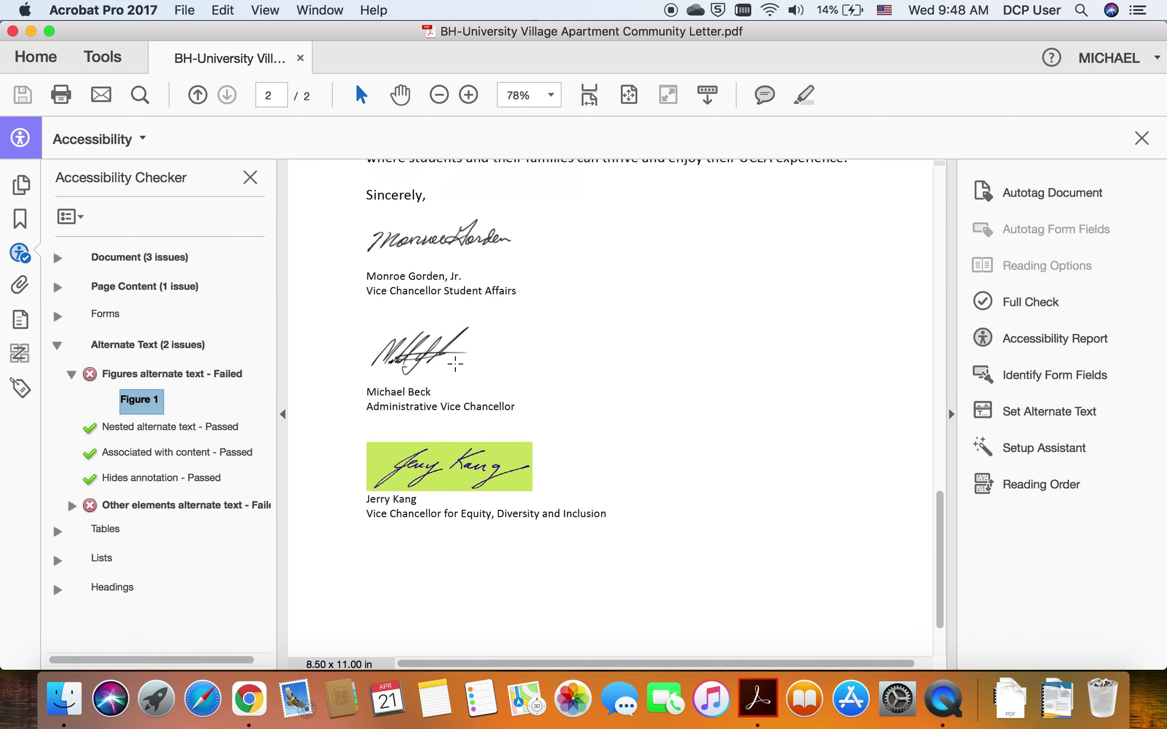
{"action": "left_click", "coordinate": [90, 507]}
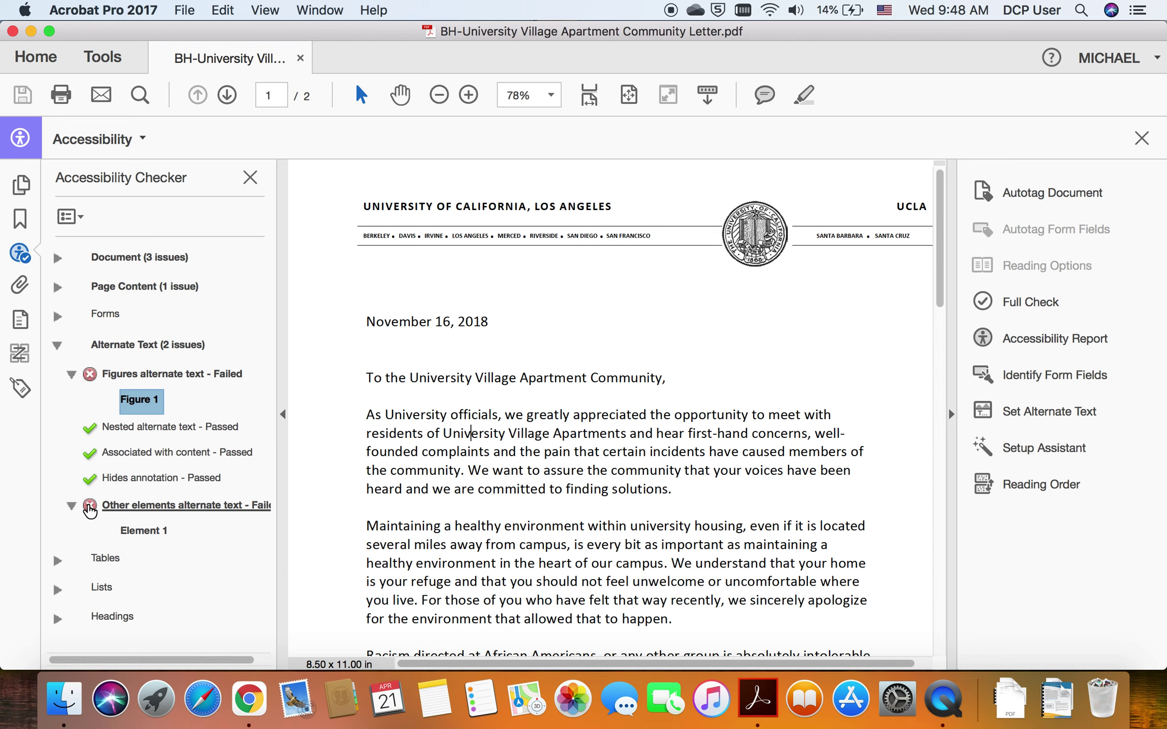
{"action": "left_click", "coordinate": [143, 530]}
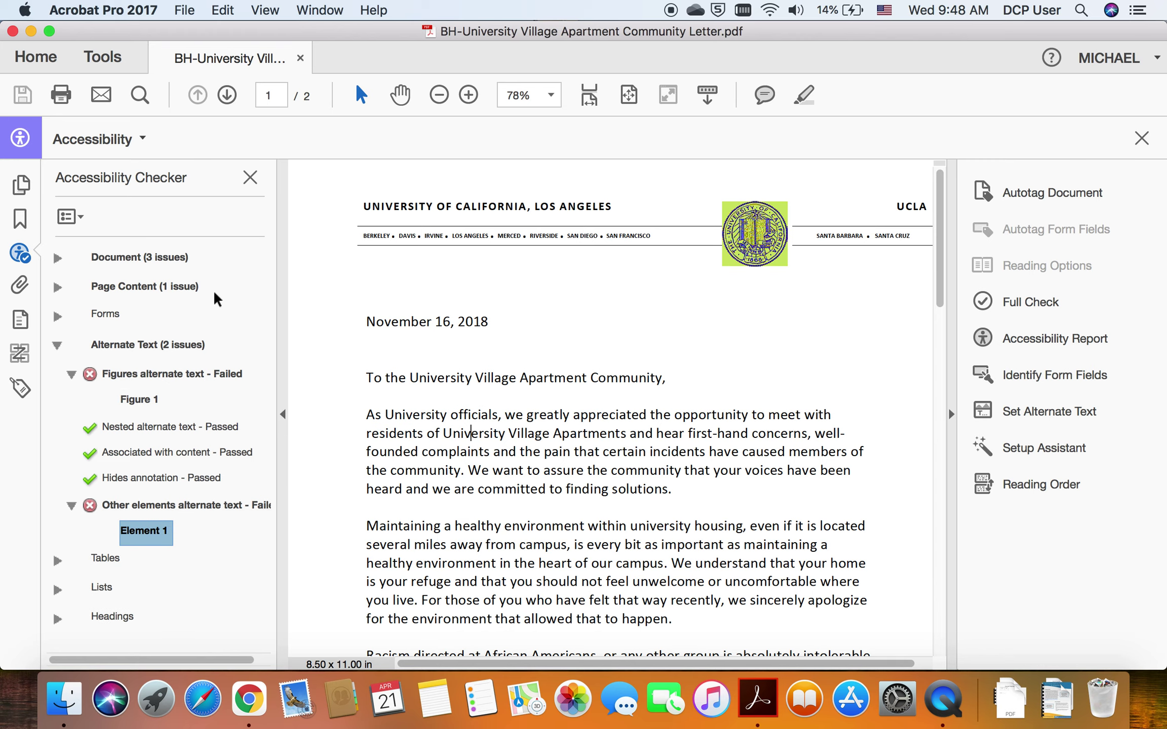
- Set the failed figure's alternate text to the last signatory's name and save it
{"action": "left_click", "coordinate": [141, 401]}
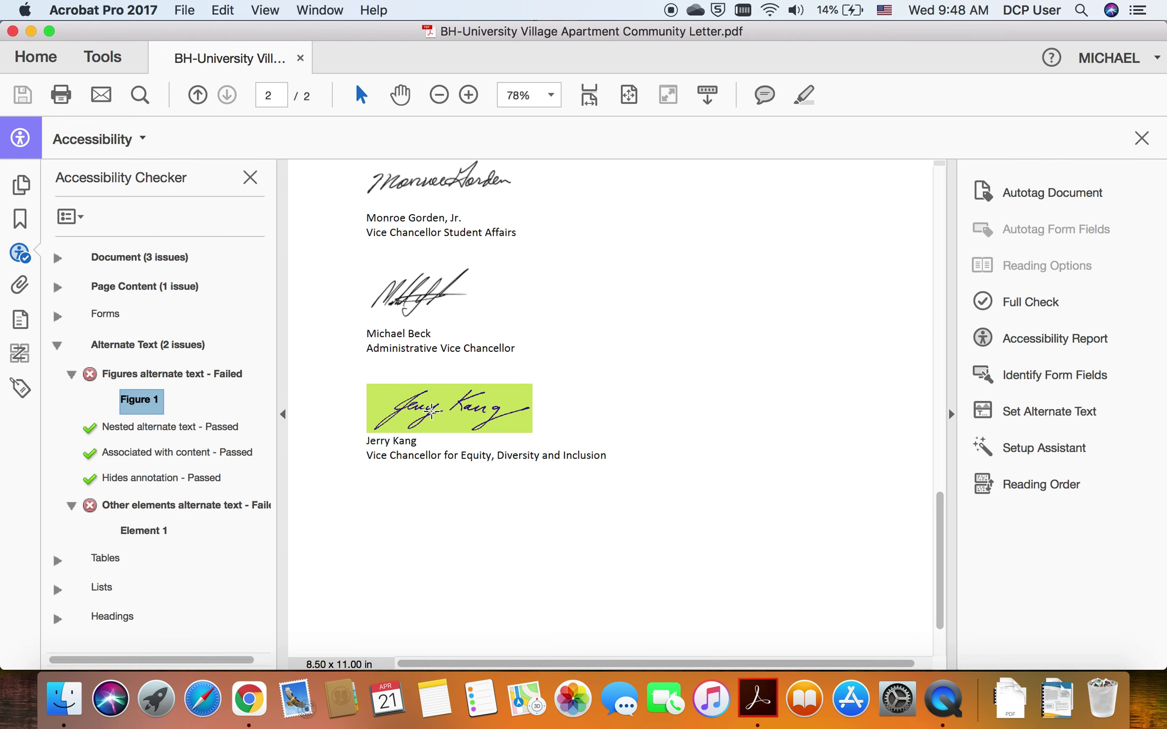
{"action": "right_click", "coordinate": [129, 400]}
{"action": "left_click", "coordinate": [185, 406]}
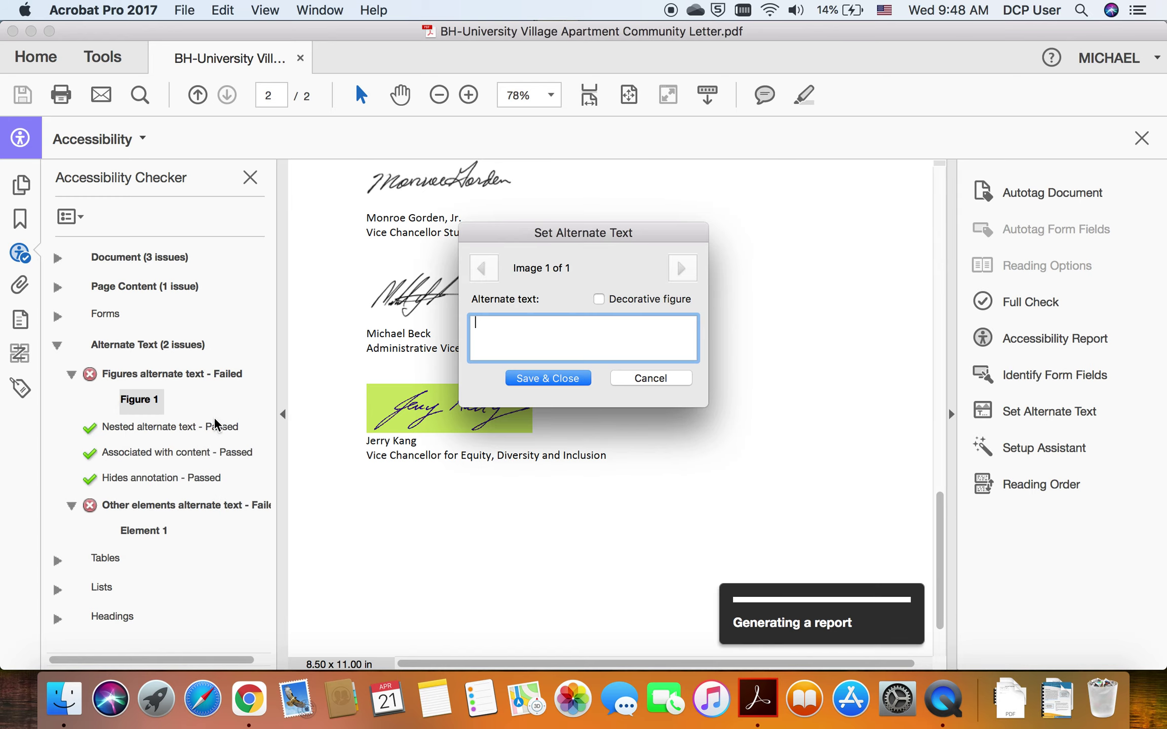
{"action": "type", "text": "Jerry Kang"}
{"action": "left_click", "coordinate": [577, 384]}
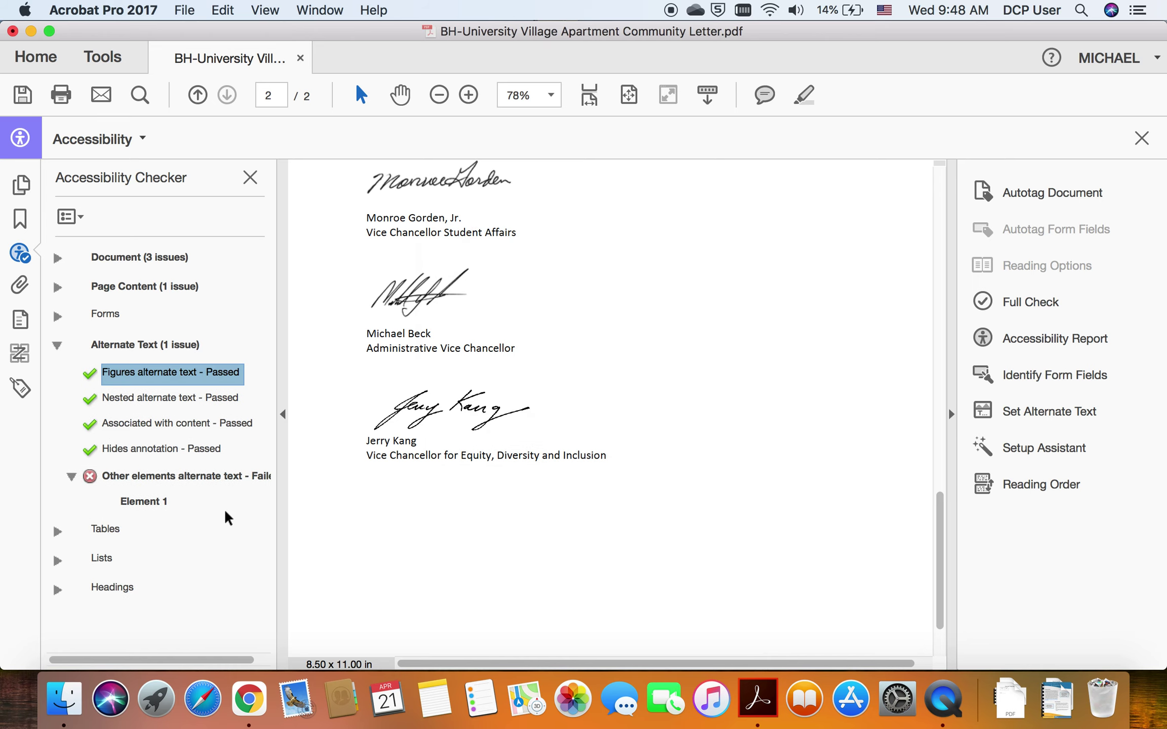
- Mark the seal image in page 1's letterhead as an artifact in the content structure
{"action": "left_click", "coordinate": [160, 513]}
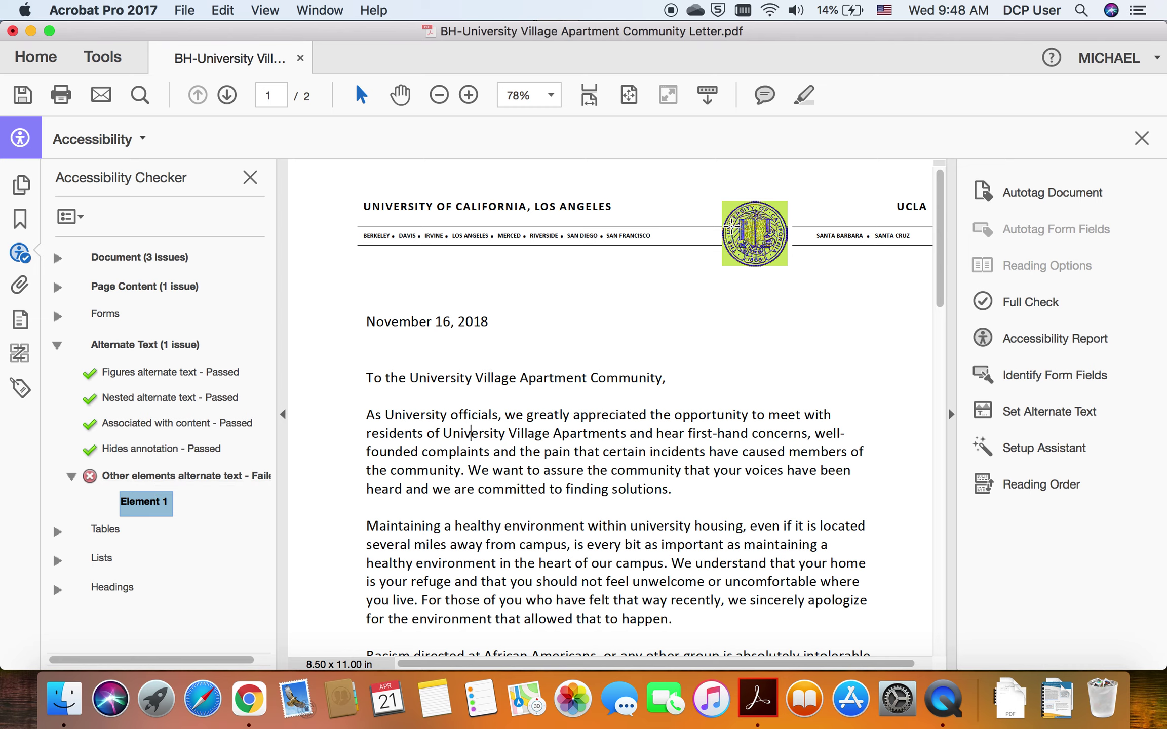
{"action": "scroll", "coordinate": [652, 342], "scroll_direction": "down", "scroll_amount": 10}
{"action": "scroll", "coordinate": [724, 385], "scroll_direction": "up", "scroll_amount": 10}
{"action": "left_click", "coordinate": [18, 320]}
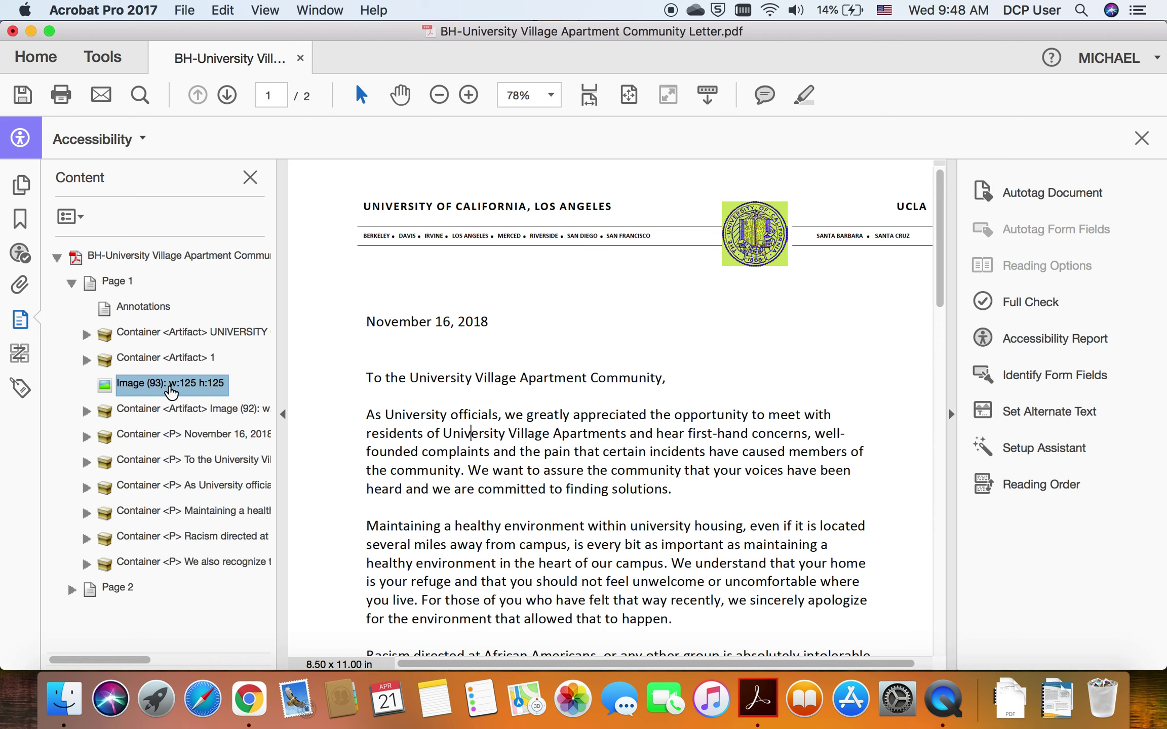
{"action": "right_click", "coordinate": [169, 388]}
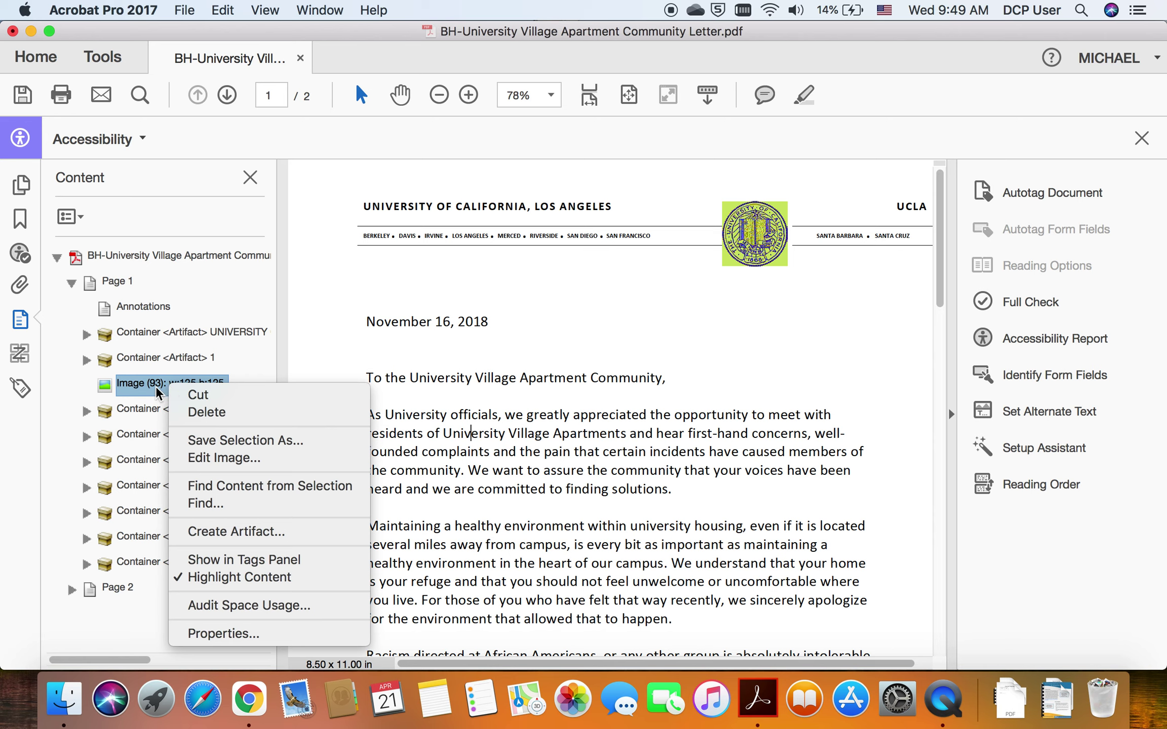
{"action": "left_click", "coordinate": [278, 532]}
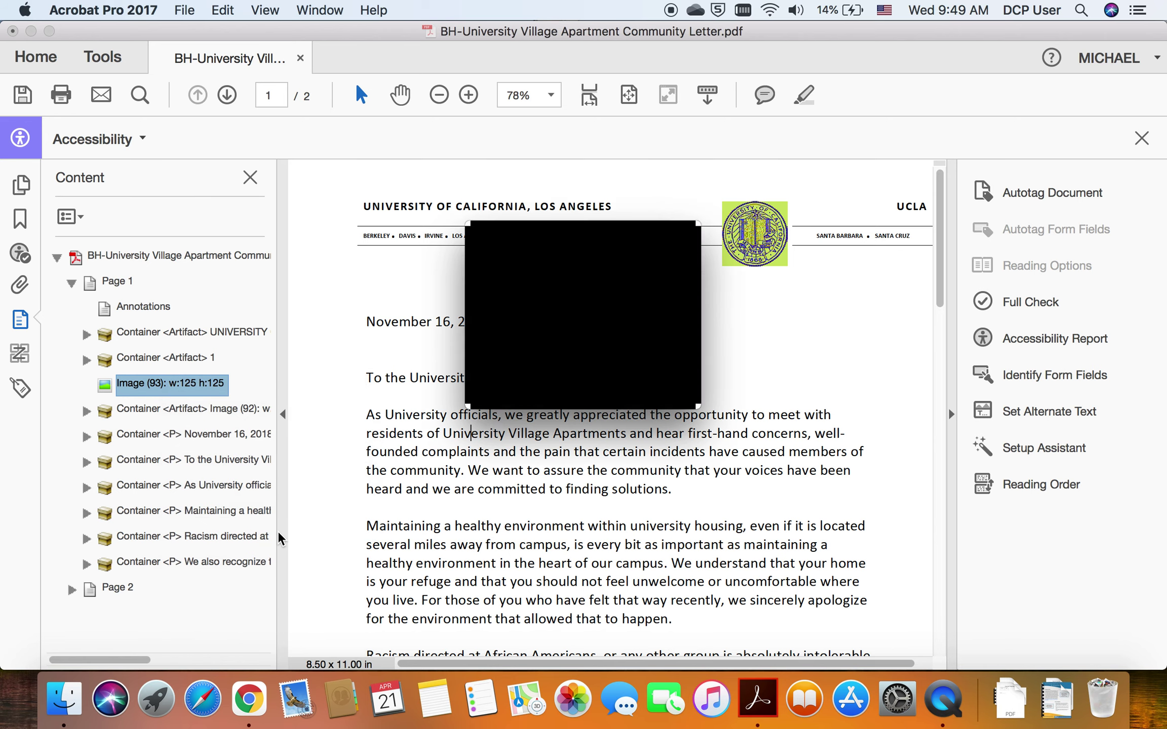
{"action": "left_click", "coordinate": [641, 381]}
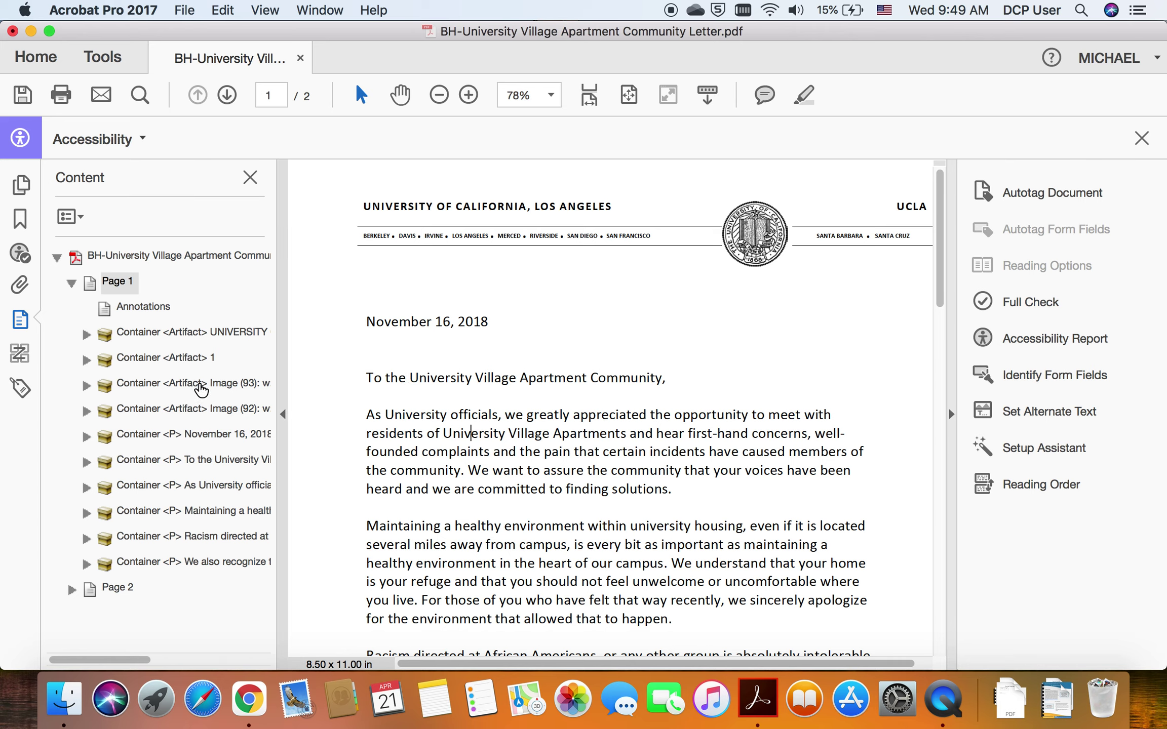
- Review the reading order regions on page 1 and page 2
{"action": "left_click", "coordinate": [23, 354]}
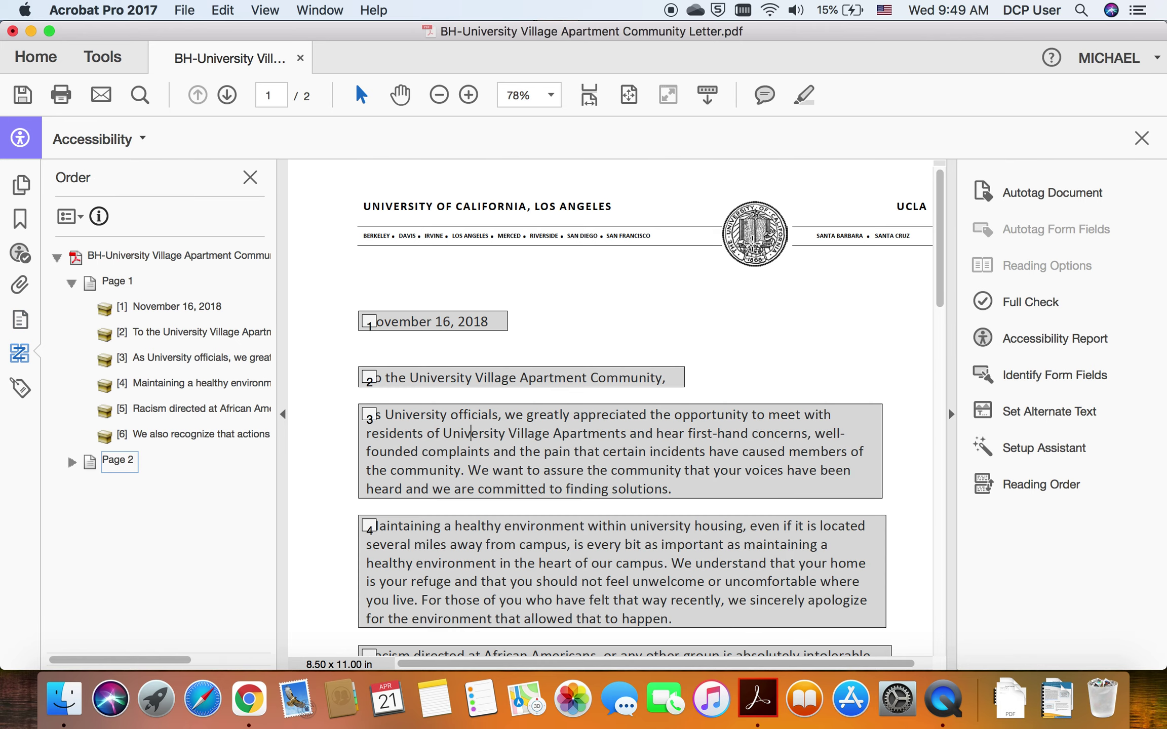
{"action": "scroll", "coordinate": [739, 271], "scroll_direction": "down", "scroll_amount": 5}
{"action": "scroll", "coordinate": [741, 272], "scroll_direction": "down", "scroll_amount": 13}
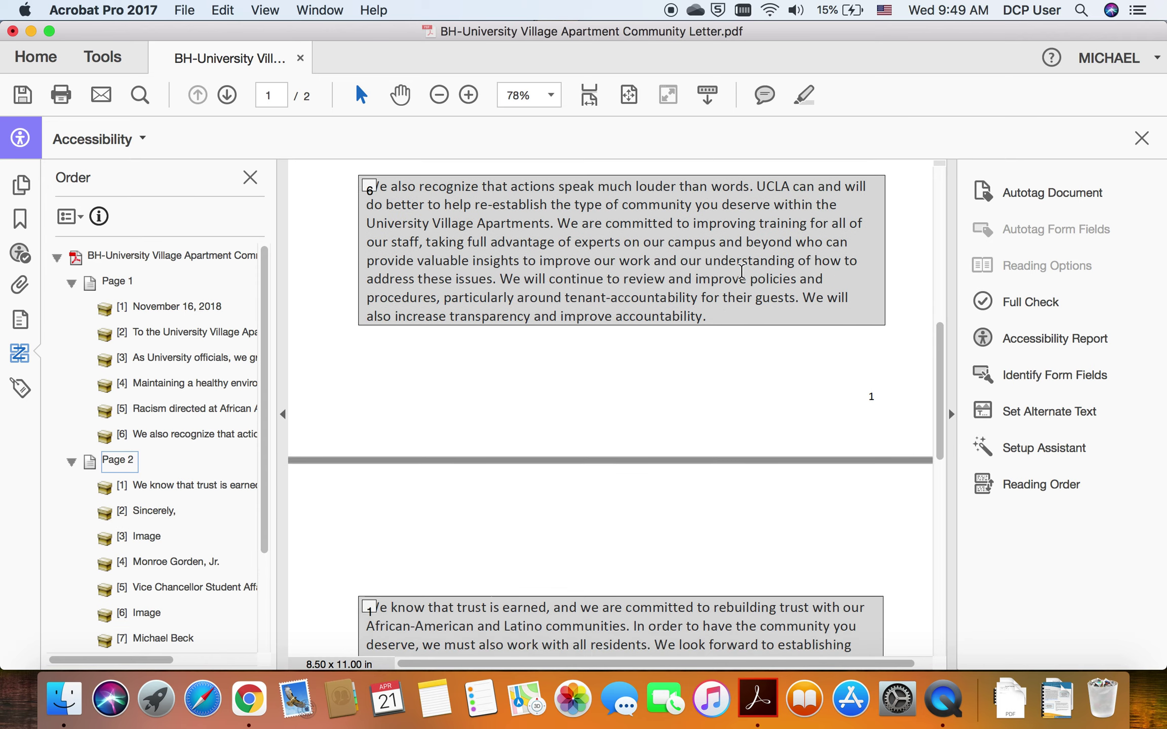
{"action": "scroll", "coordinate": [741, 272], "scroll_direction": "up", "scroll_amount": 2}
{"action": "scroll", "coordinate": [740, 269], "scroll_direction": "up", "scroll_amount": 1}
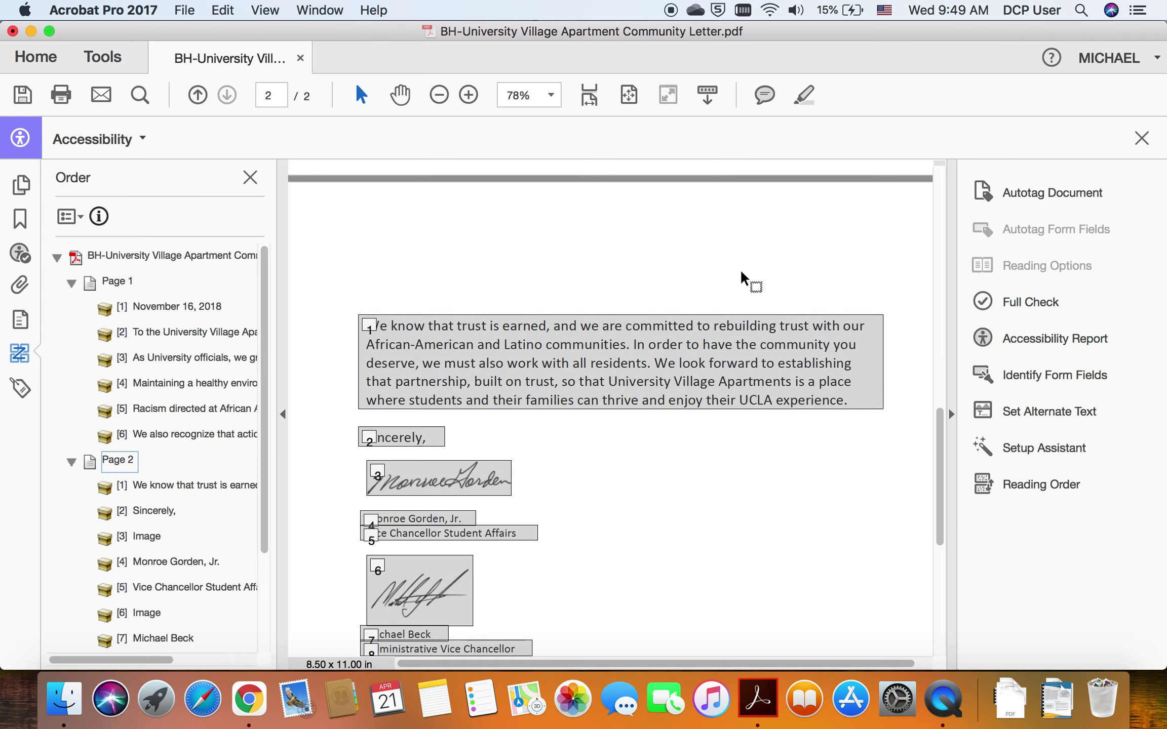
{"action": "scroll", "coordinate": [740, 269], "scroll_direction": "down", "scroll_amount": 3}
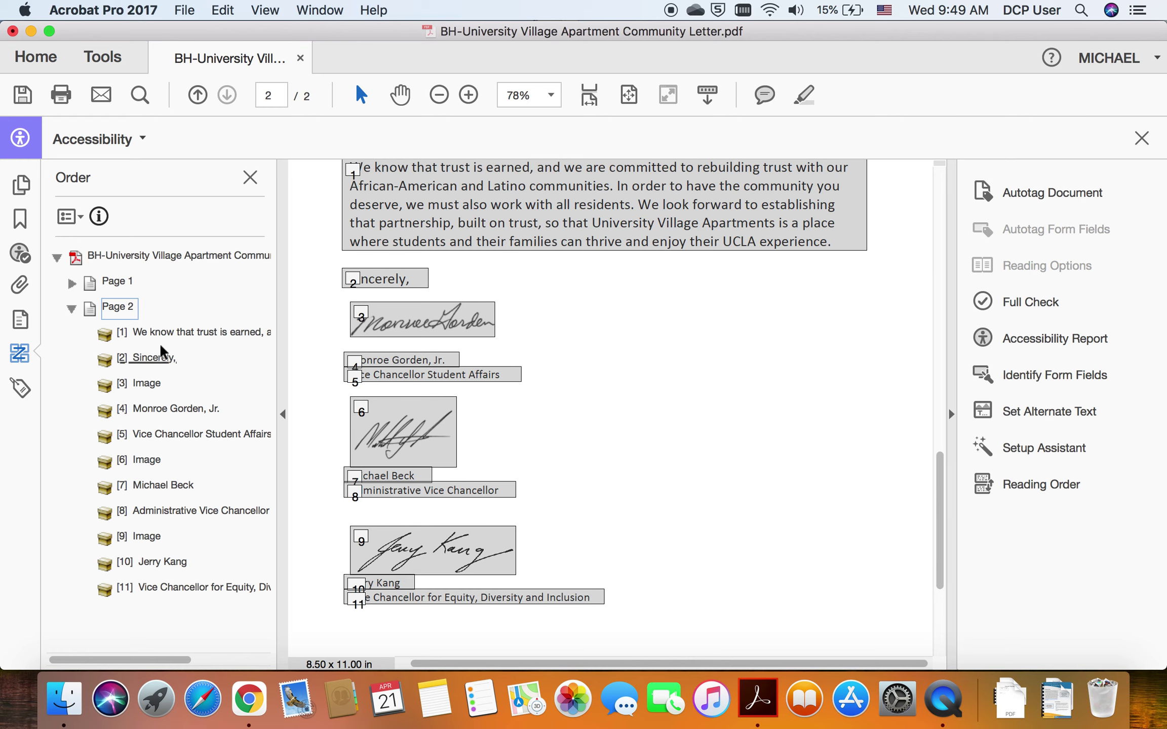
- Move the last signature image out of its Figure container in page 2's content, placing it directly before that container
{"action": "left_click", "coordinate": [21, 323]}
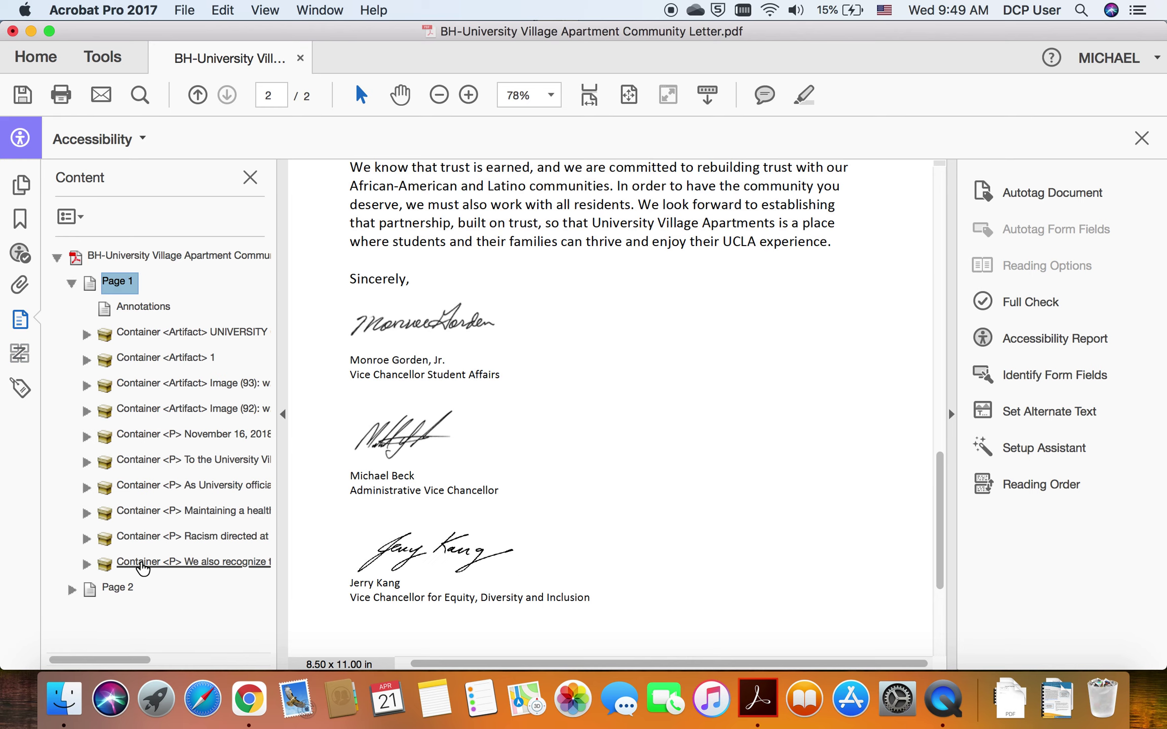
{"action": "left_click", "coordinate": [65, 590]}
{"action": "scroll", "coordinate": [81, 582], "scroll_direction": "down", "scroll_amount": 5}
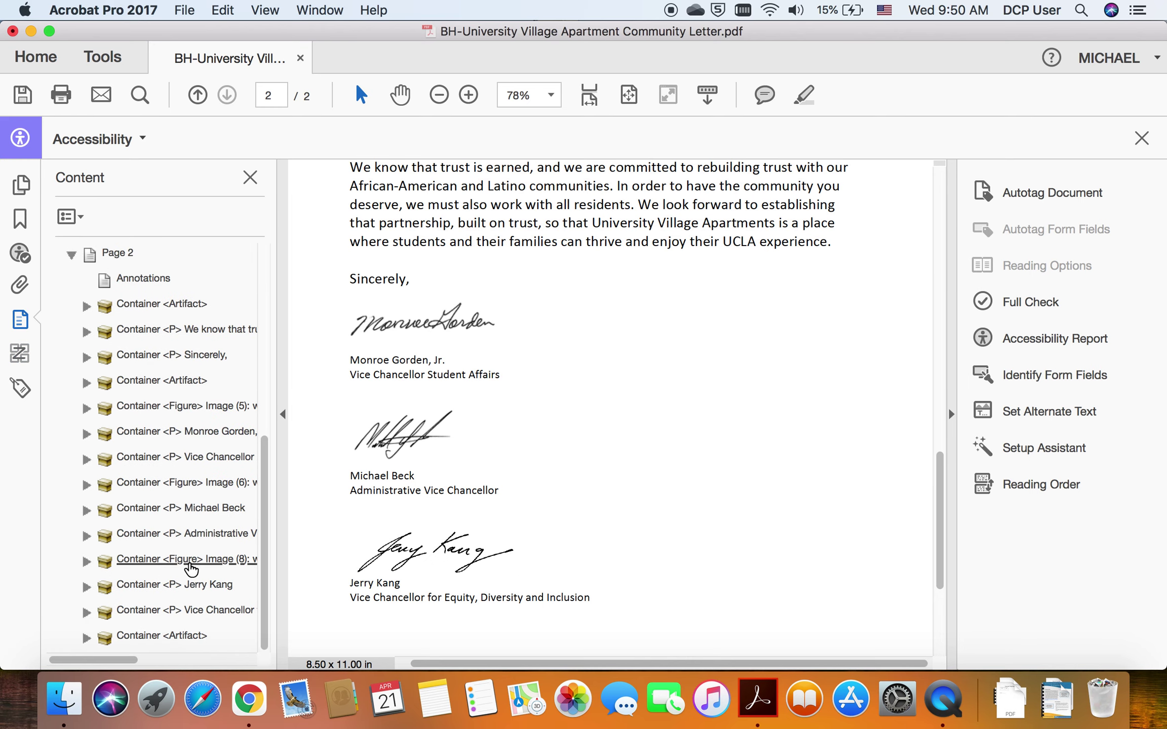
{"action": "left_click", "coordinate": [87, 561]}
{"action": "left_click", "coordinate": [176, 536]}
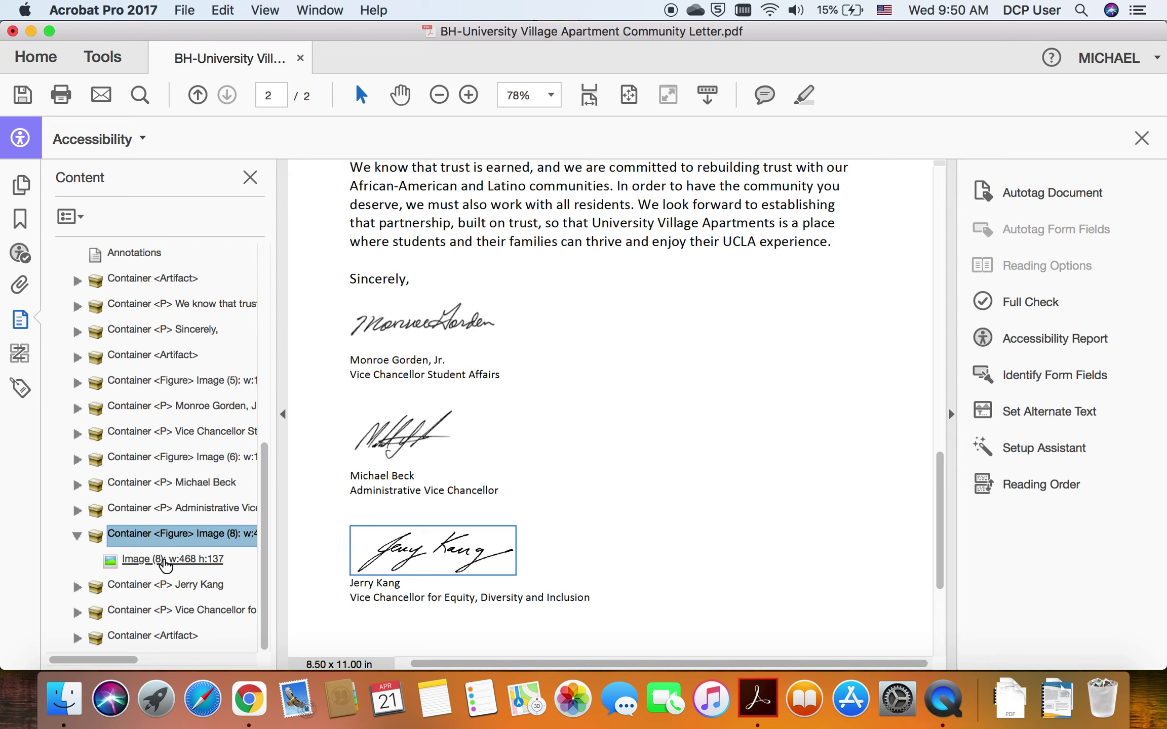
{"action": "left_click", "coordinate": [172, 559]}
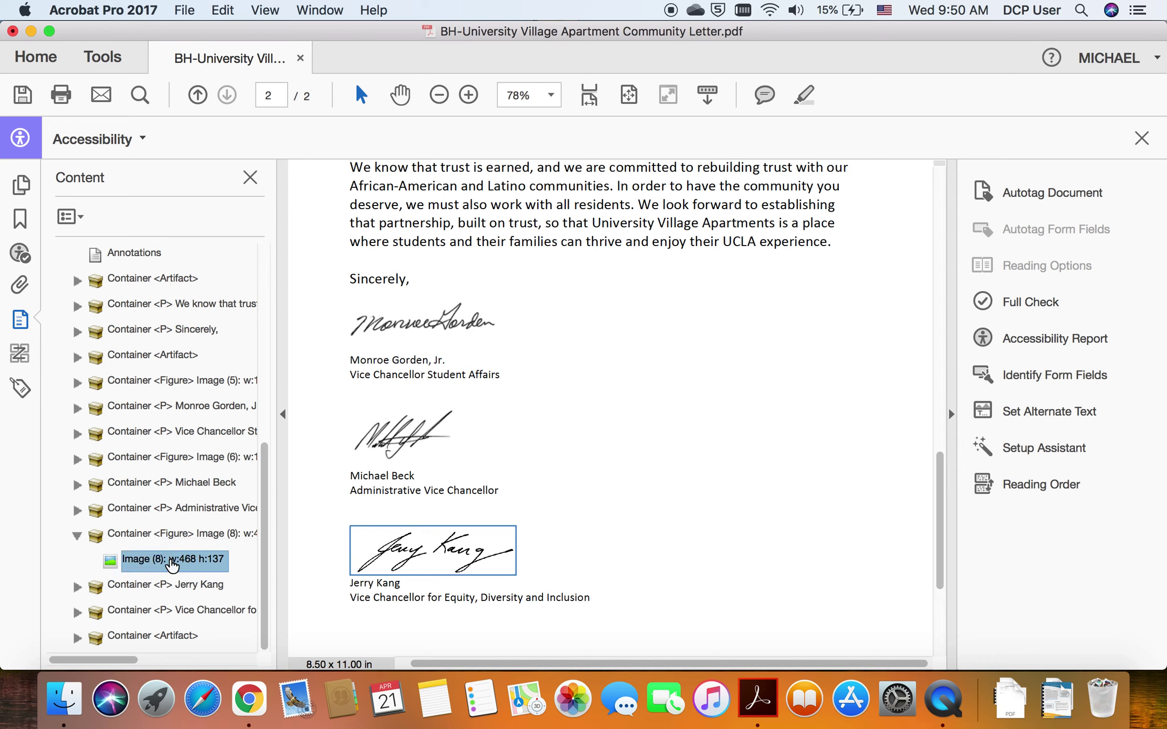
{"action": "left_click_drag", "start_coordinate": [170, 562], "coordinate": [141, 518]}
{"action": "left_click", "coordinate": [157, 535]}
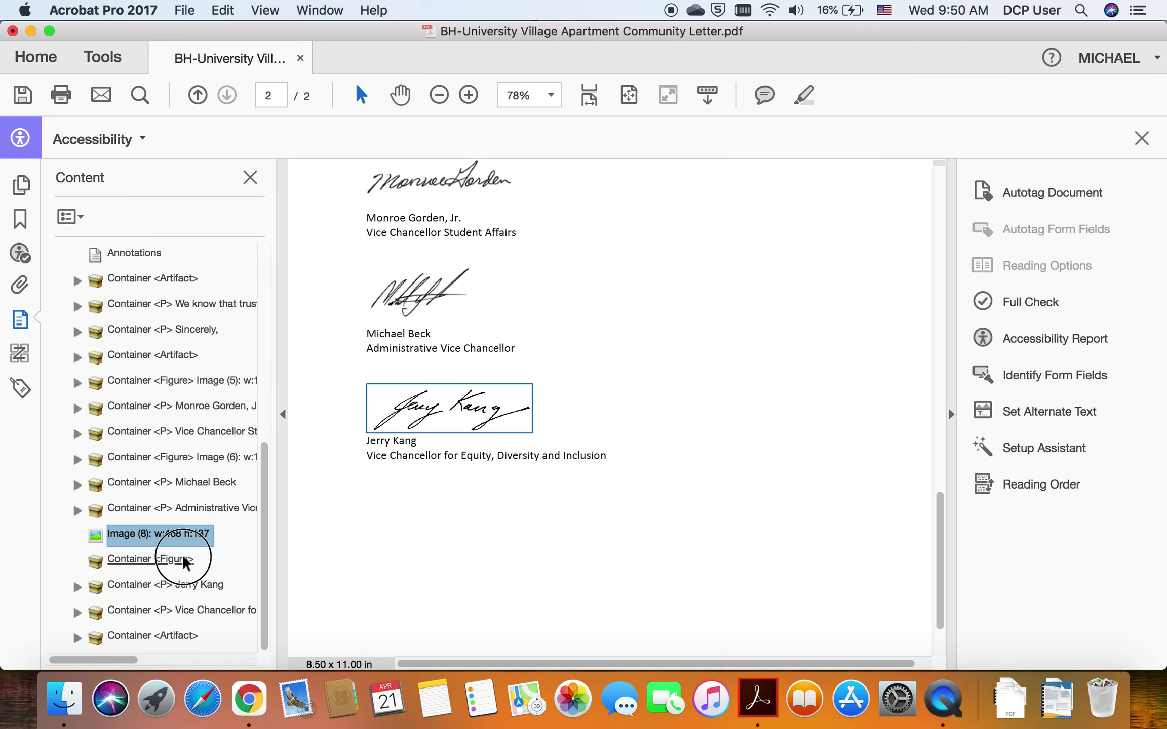
- Delete the emptied Figure container just below the last signature image in page 2's content
{"action": "left_click", "coordinate": [180, 557]}
{"action": "right_click", "coordinate": [173, 558]}
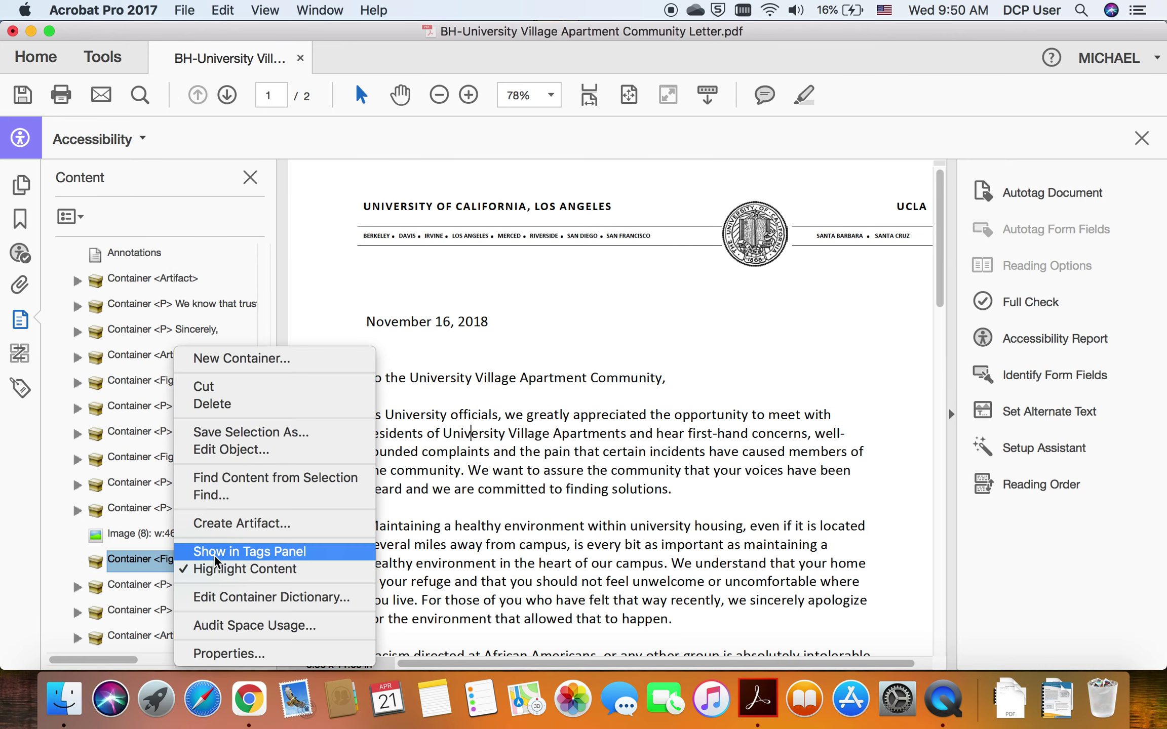
{"action": "left_click", "coordinate": [225, 407]}
- Mark the last signature image on page 2 as a Page artifact and check that signature in the reading order regions
{"action": "left_click", "coordinate": [155, 561]}
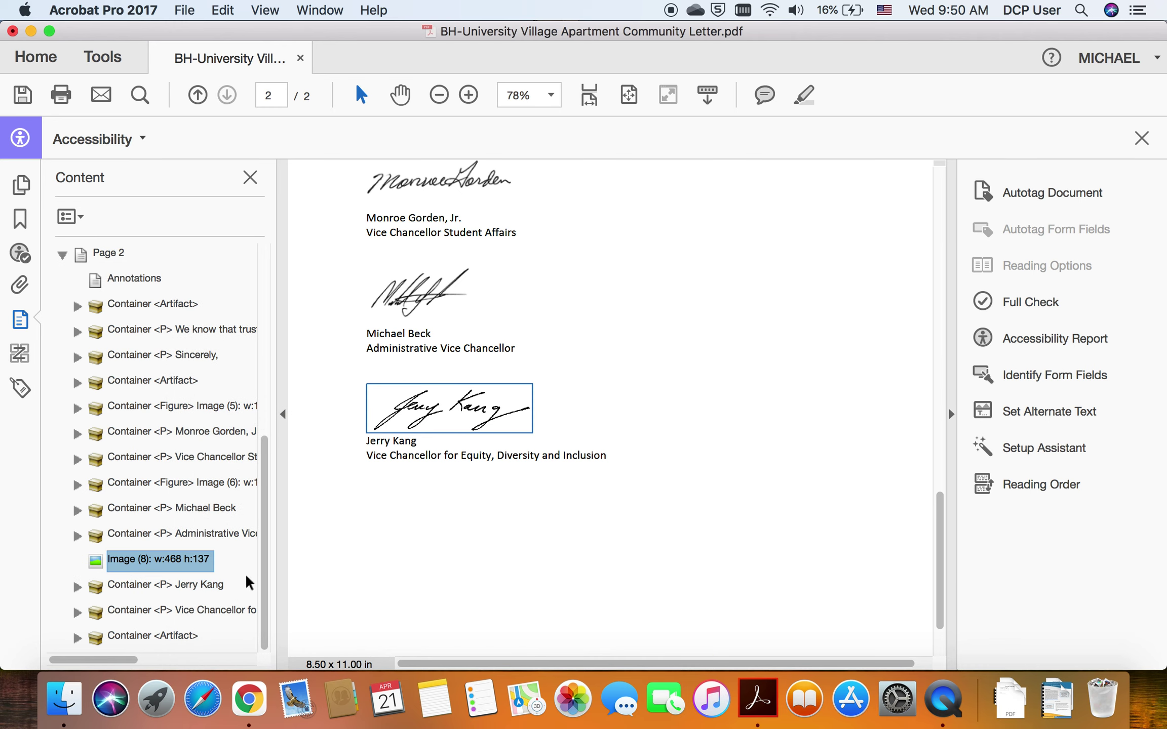
{"action": "right_click", "coordinate": [170, 560]}
{"action": "left_click", "coordinate": [272, 556]}
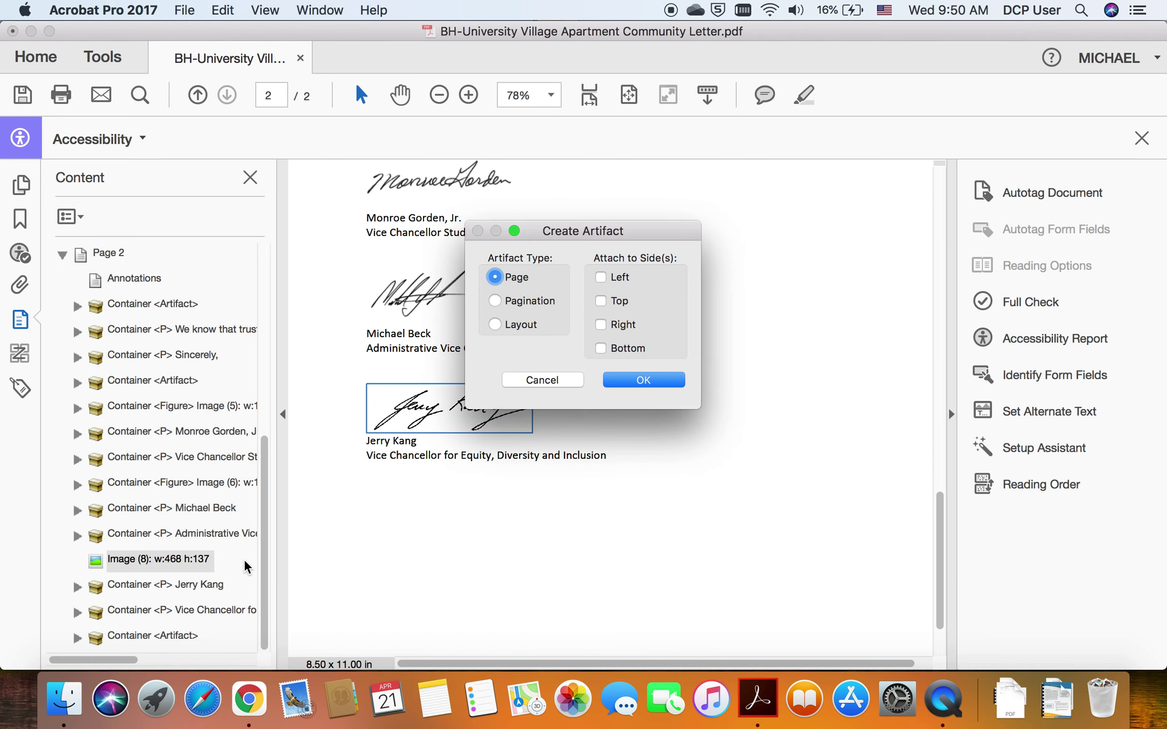
{"action": "key", "text": "Return"}
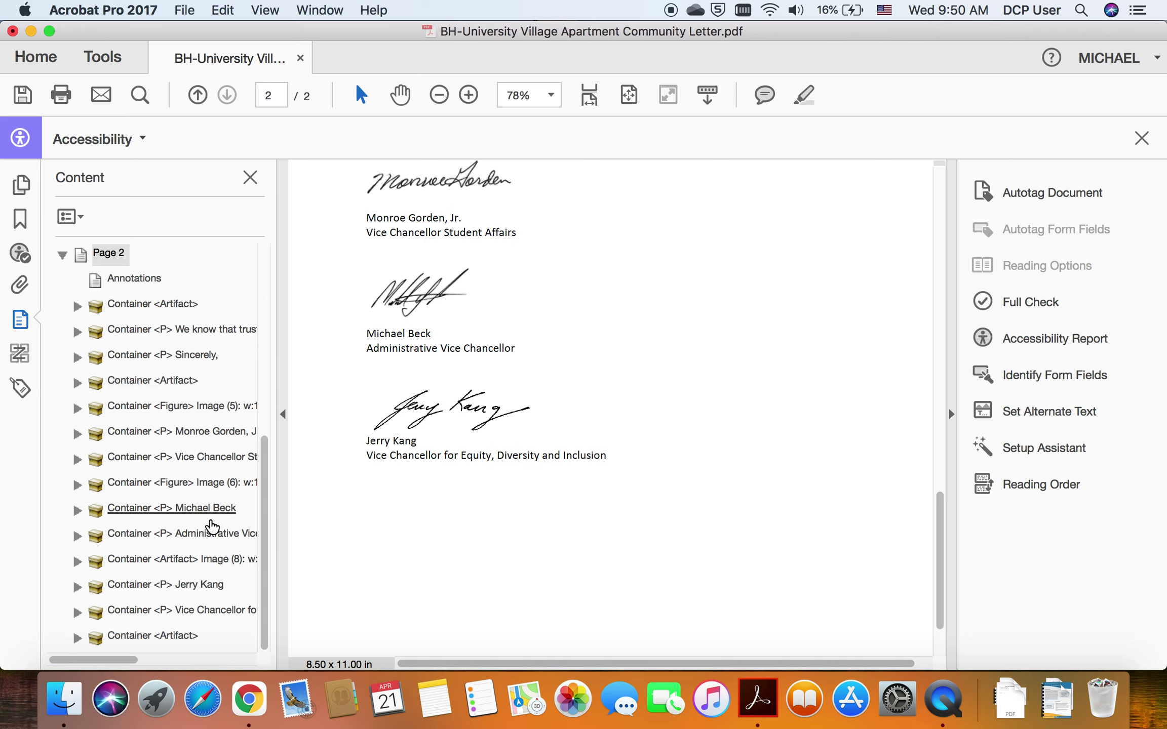
{"action": "left_click", "coordinate": [20, 353]}
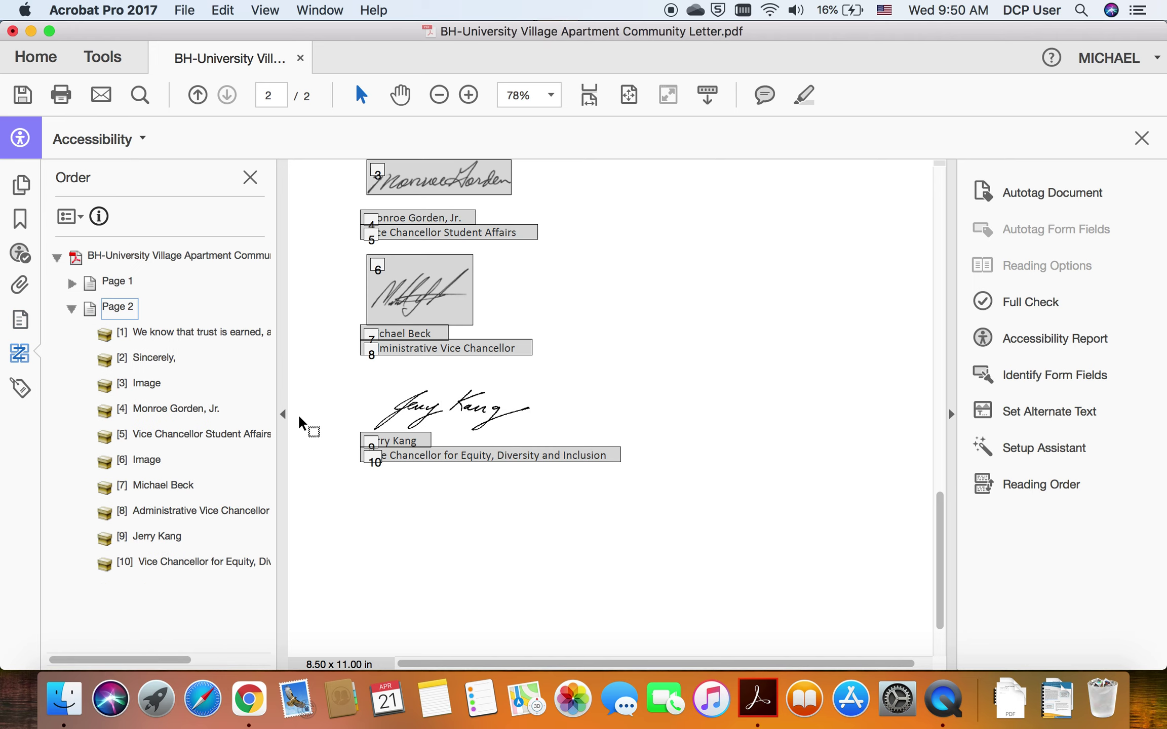
{"action": "left_click", "coordinate": [443, 426]}
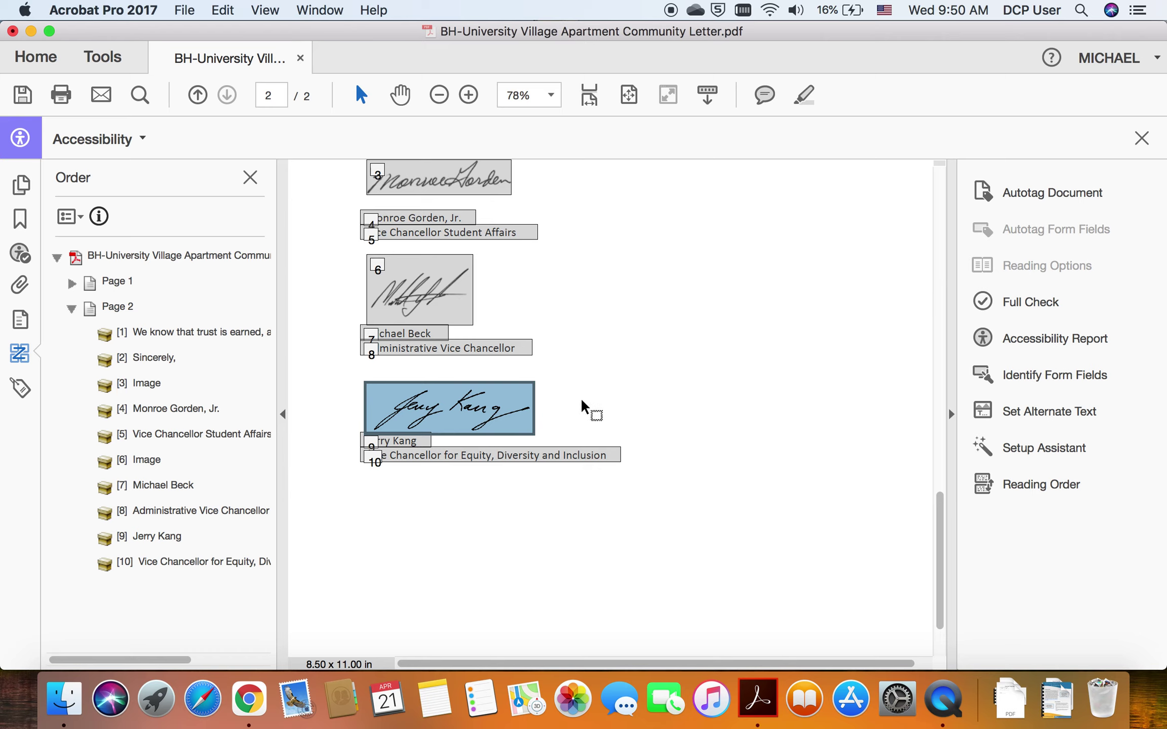
{"action": "left_click", "coordinate": [676, 536]}
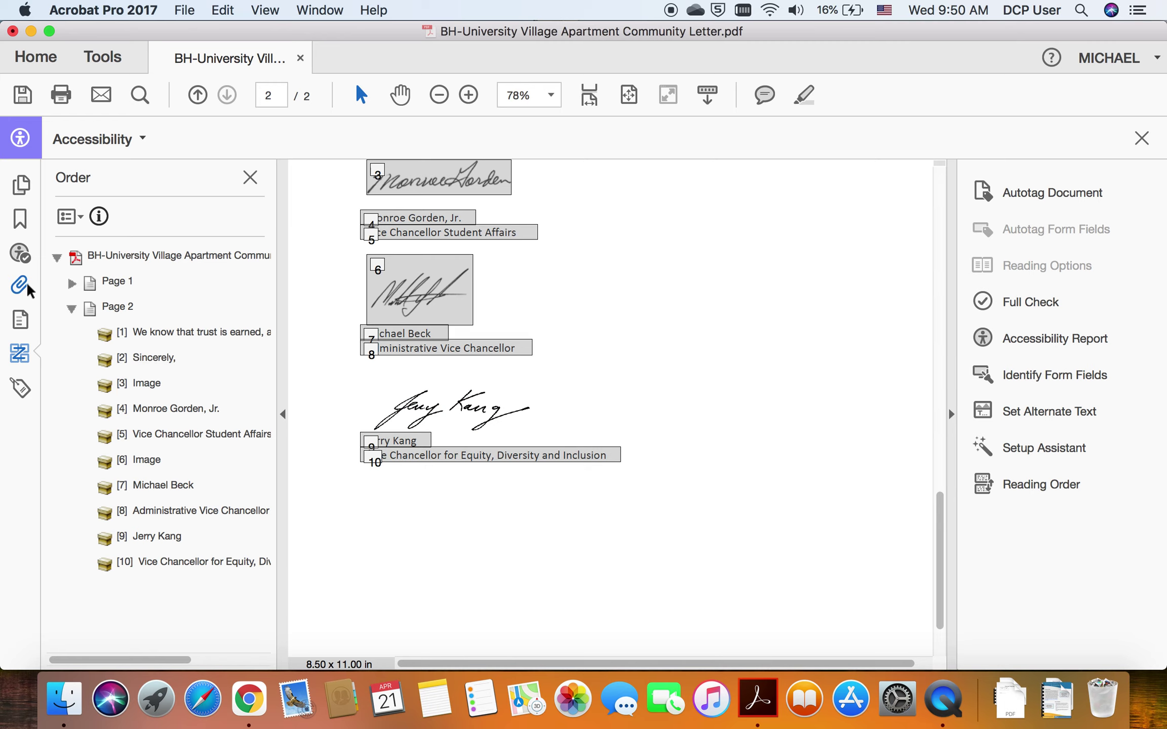
- Move the last signature image out of its Artifact container in page 2's content and delete the emptied container
{"action": "left_click", "coordinate": [21, 320]}
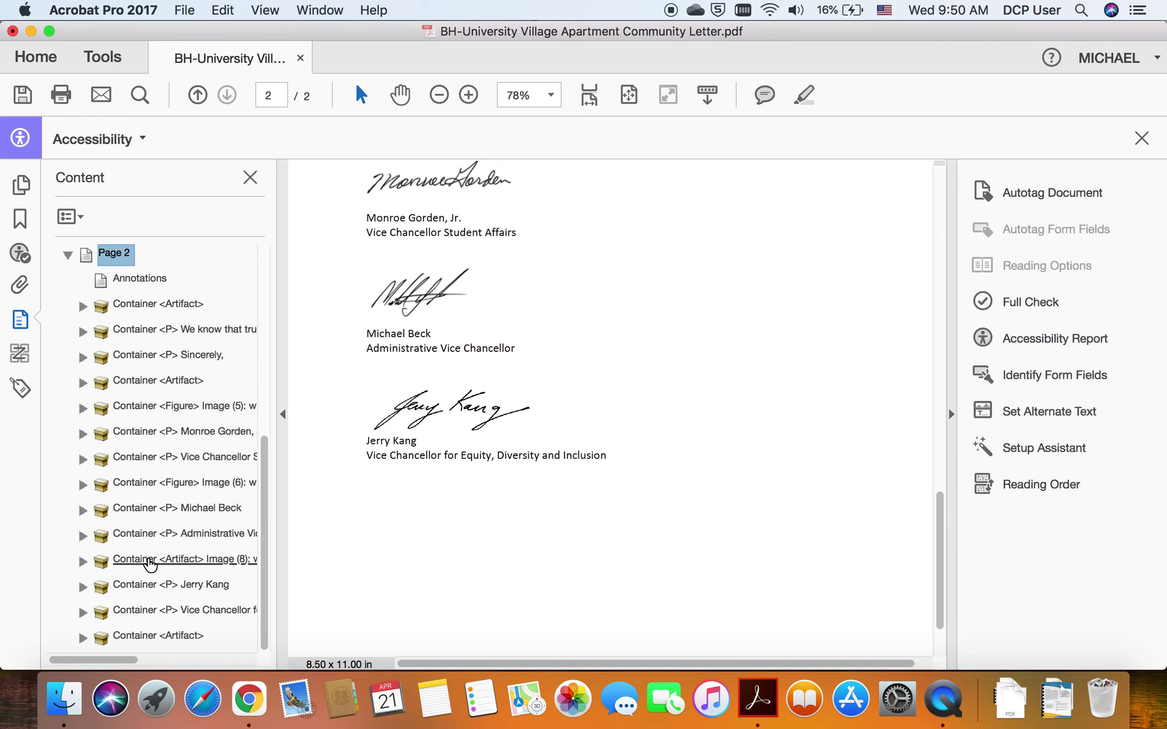
{"action": "left_click", "coordinate": [83, 560]}
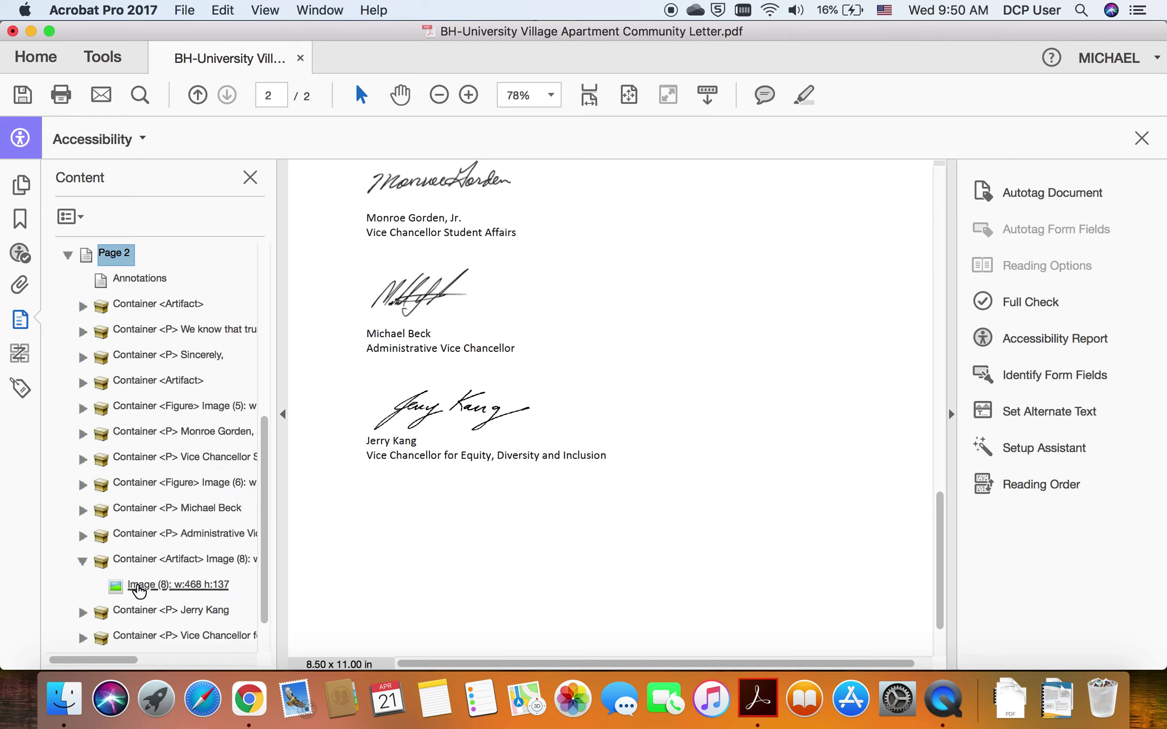
{"action": "left_click_drag", "start_coordinate": [139, 588], "coordinate": [125, 548]}
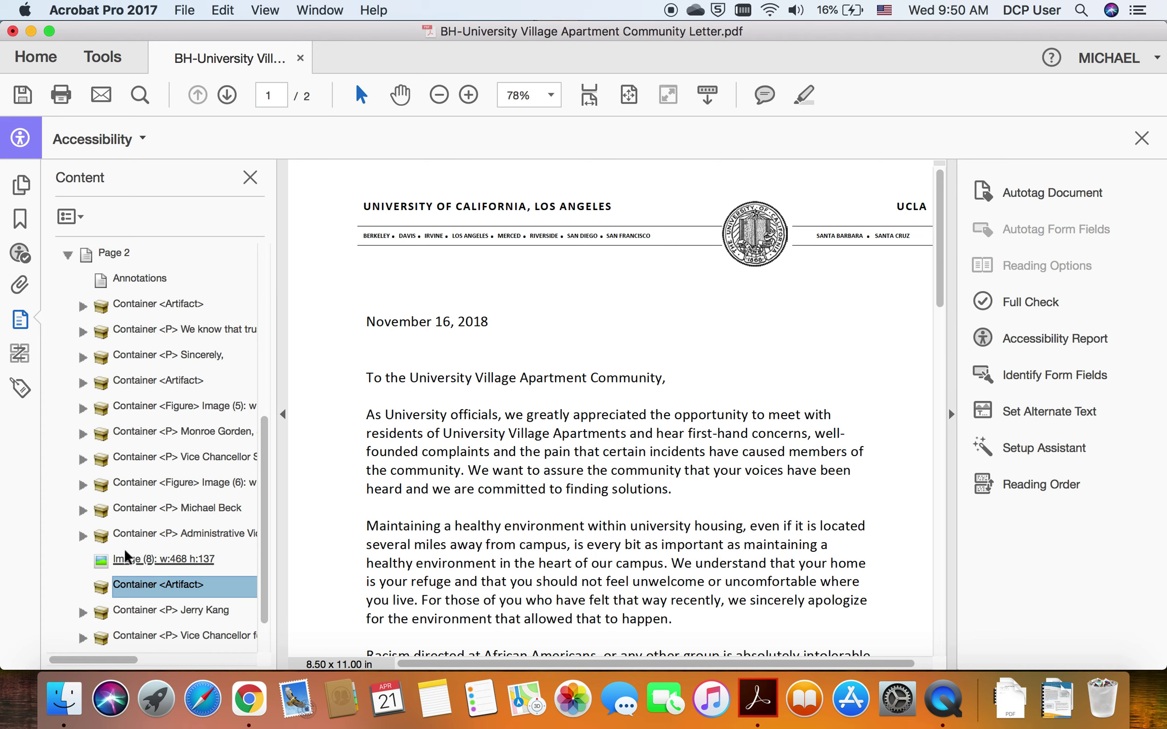
{"action": "right_click", "coordinate": [148, 589]}
{"action": "left_click", "coordinate": [212, 518]}
- Tag the last signature image on page 2 as a Figure with Touch Up Reading Order
{"action": "left_click", "coordinate": [24, 354]}
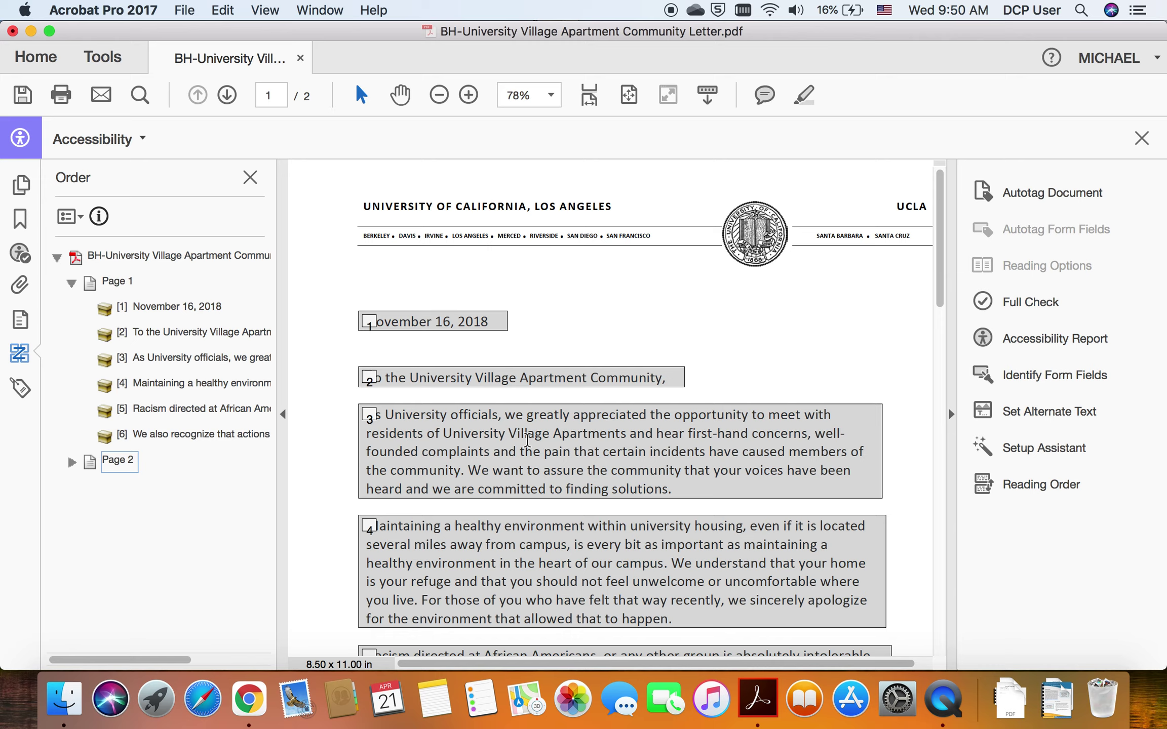
{"action": "scroll", "coordinate": [527, 438], "scroll_direction": "down", "scroll_amount": 15}
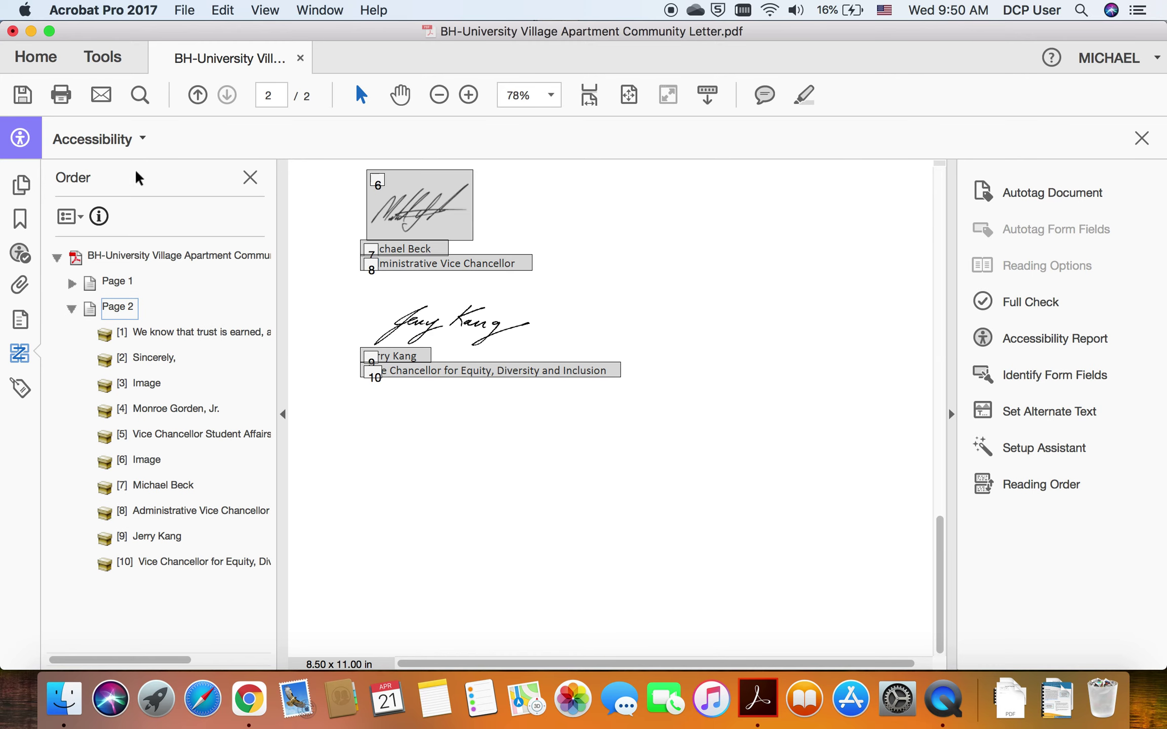
{"action": "left_click", "coordinate": [69, 217]}
{"action": "left_click", "coordinate": [281, 242]}
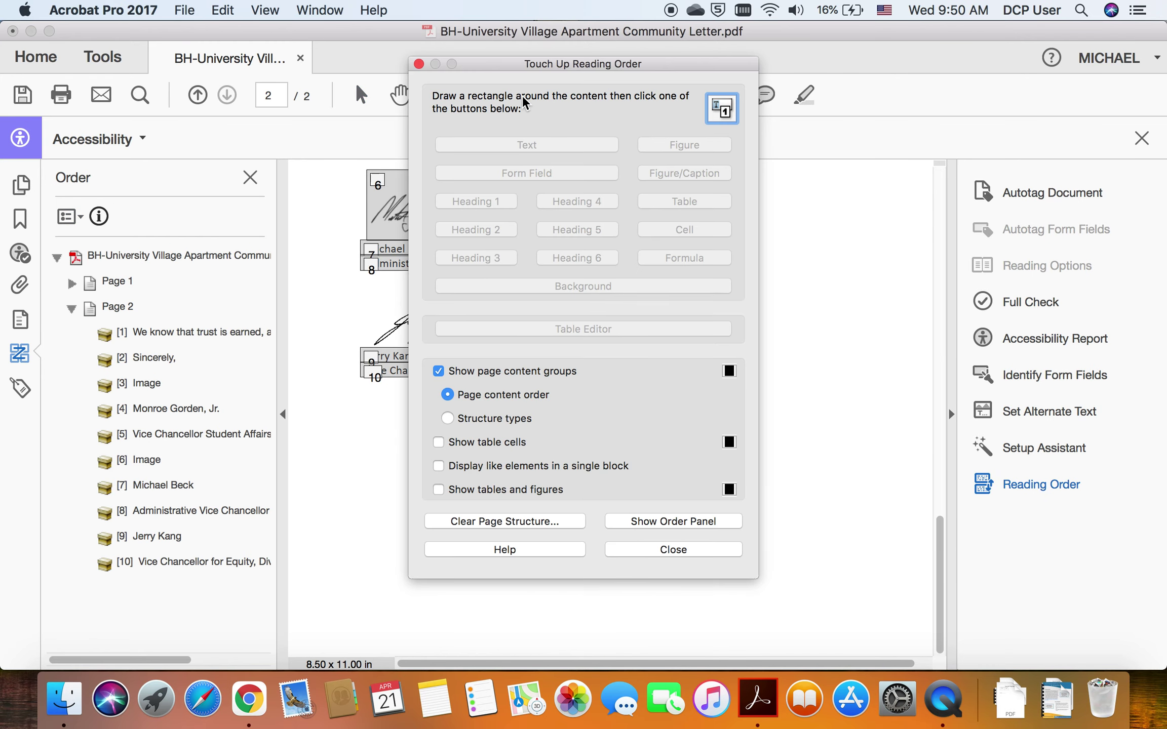
{"action": "left_click_drag", "start_coordinate": [531, 70], "coordinate": [779, 134]}
{"action": "left_click", "coordinate": [426, 320]}
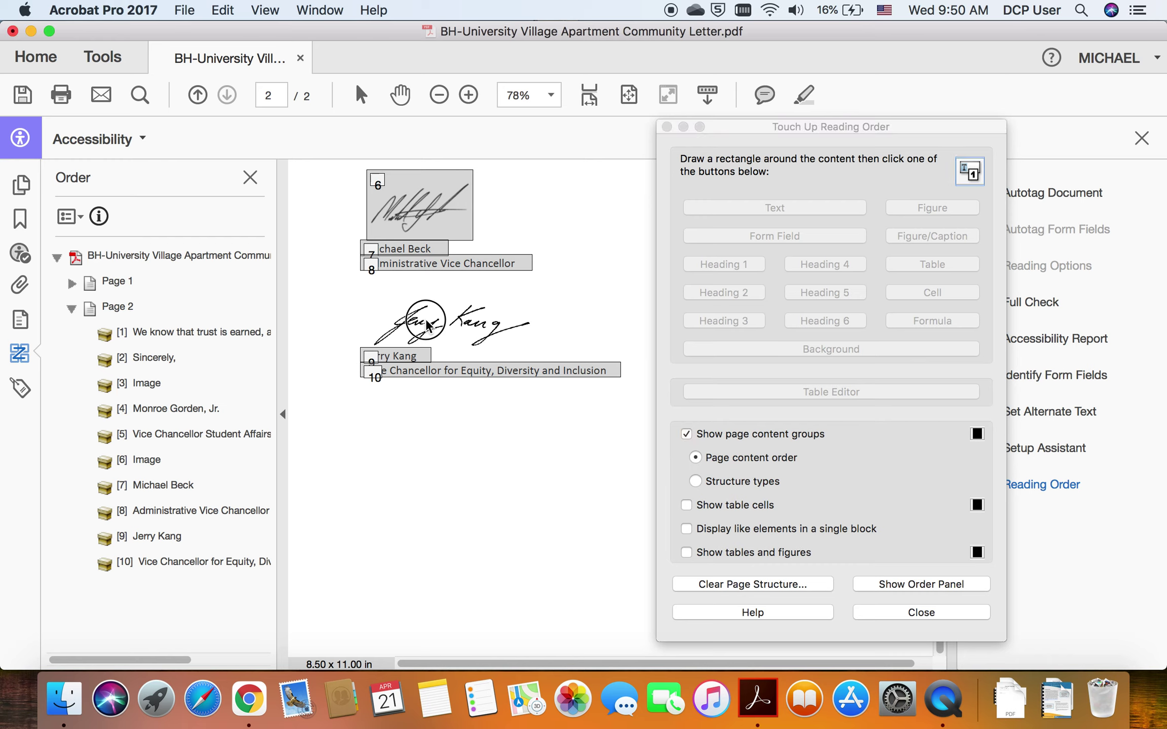
{"action": "left_click", "coordinate": [929, 209]}
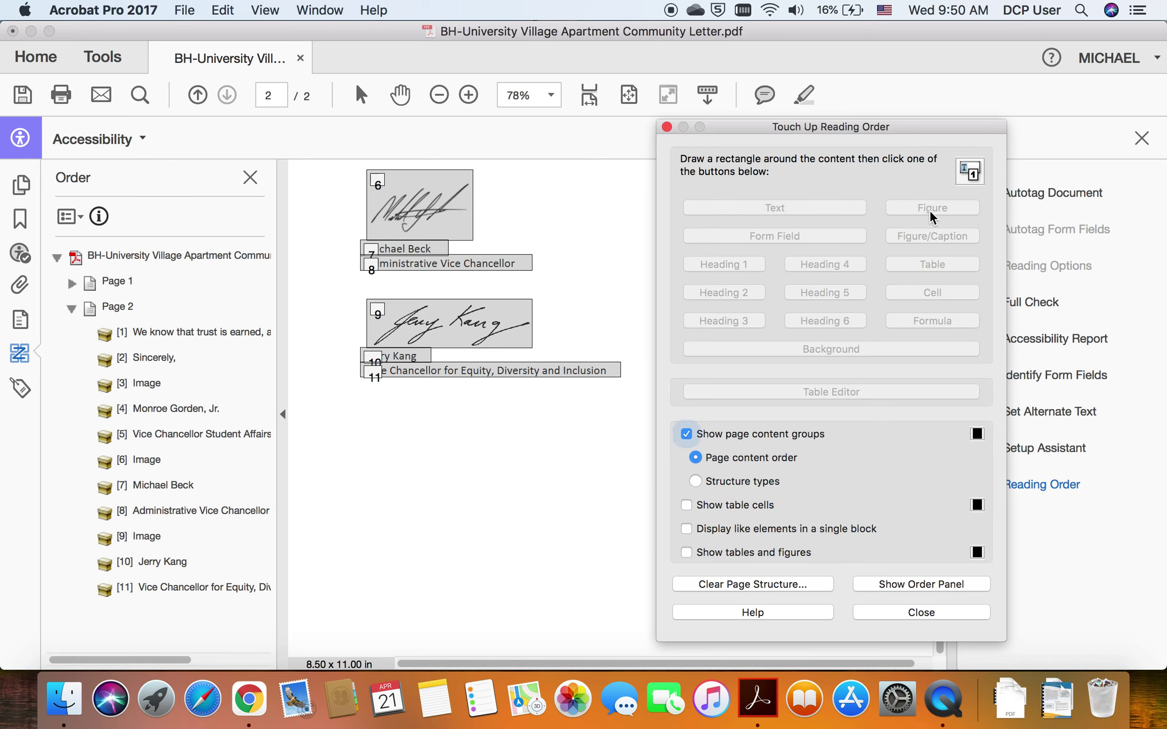
{"action": "left_click", "coordinate": [667, 127]}
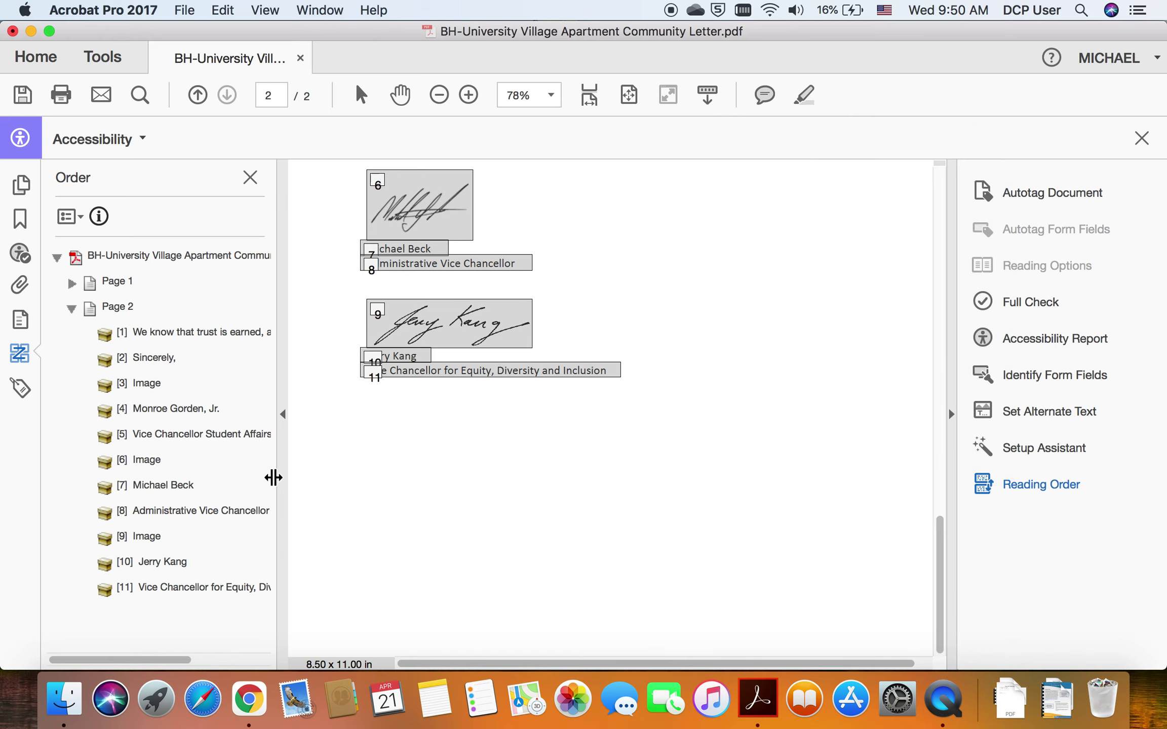
- Check the last three entries of page 2's reading order against the page and save the document
{"action": "left_click", "coordinate": [152, 538]}
{"action": "left_click", "coordinate": [164, 565]}
{"action": "left_click", "coordinate": [177, 588]}
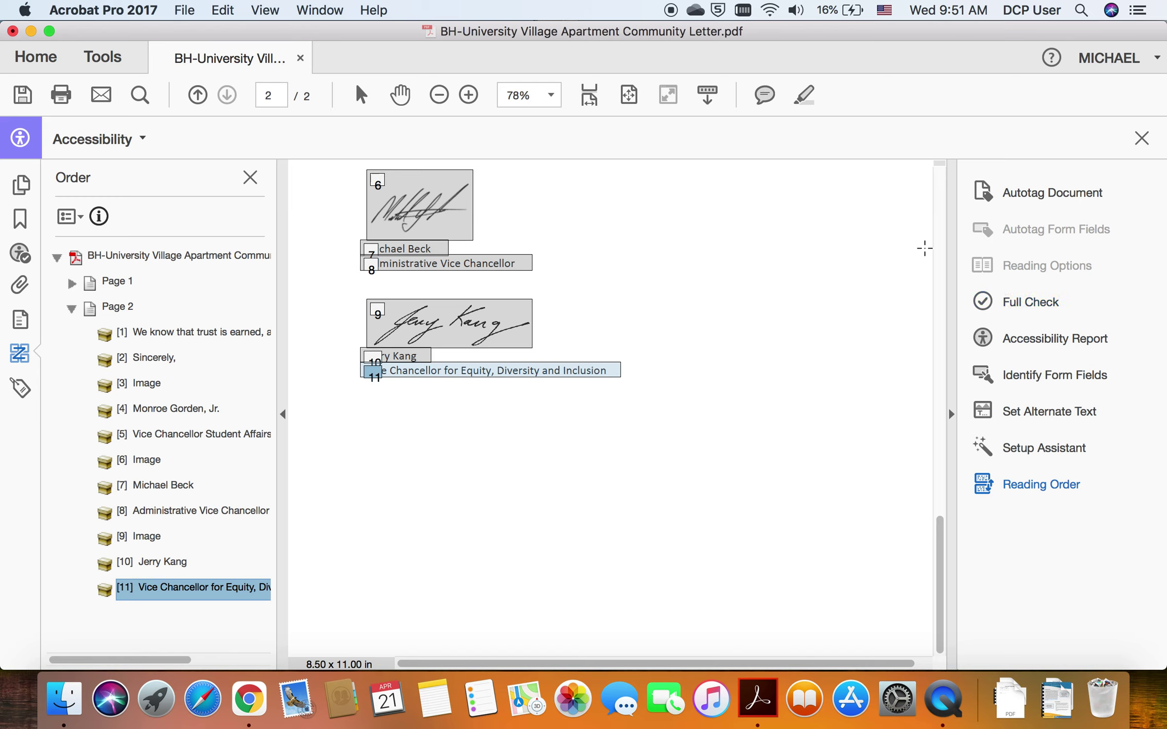
{"action": "key", "text": "super+s"}
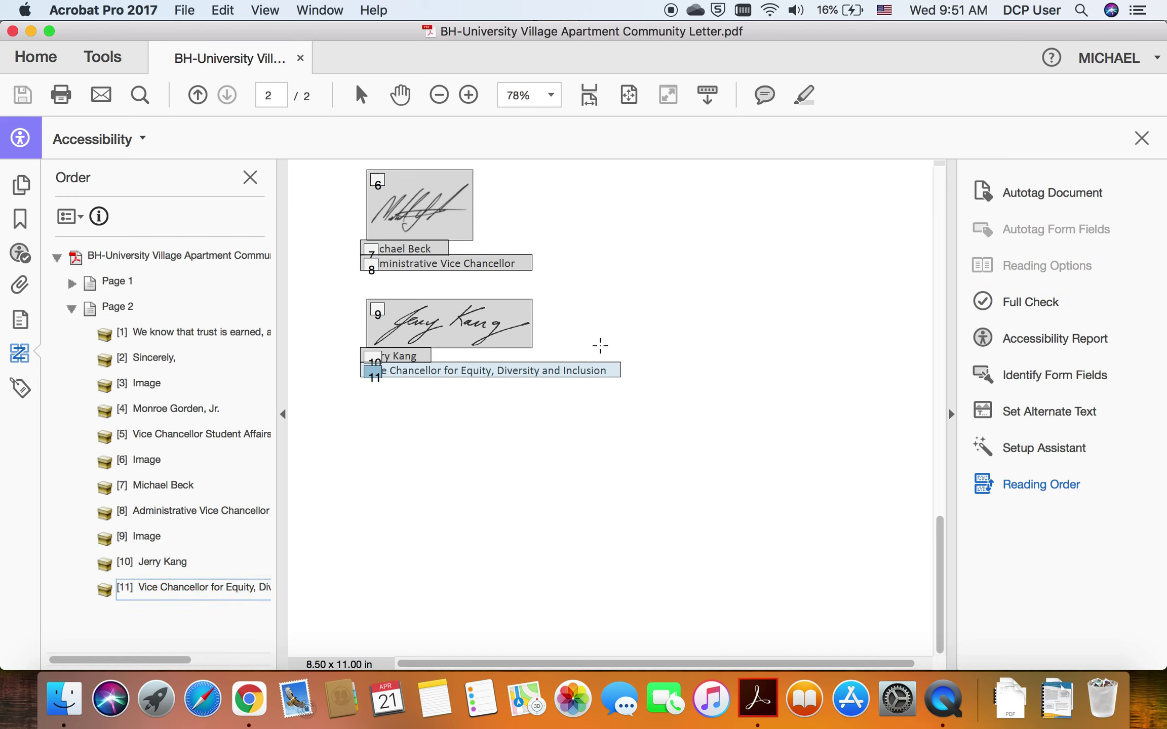
- Review the reading order regions from page 2 back to the end of page 1 and open the content structure
{"action": "scroll", "coordinate": [683, 349], "scroll_direction": "up", "scroll_amount": 15}
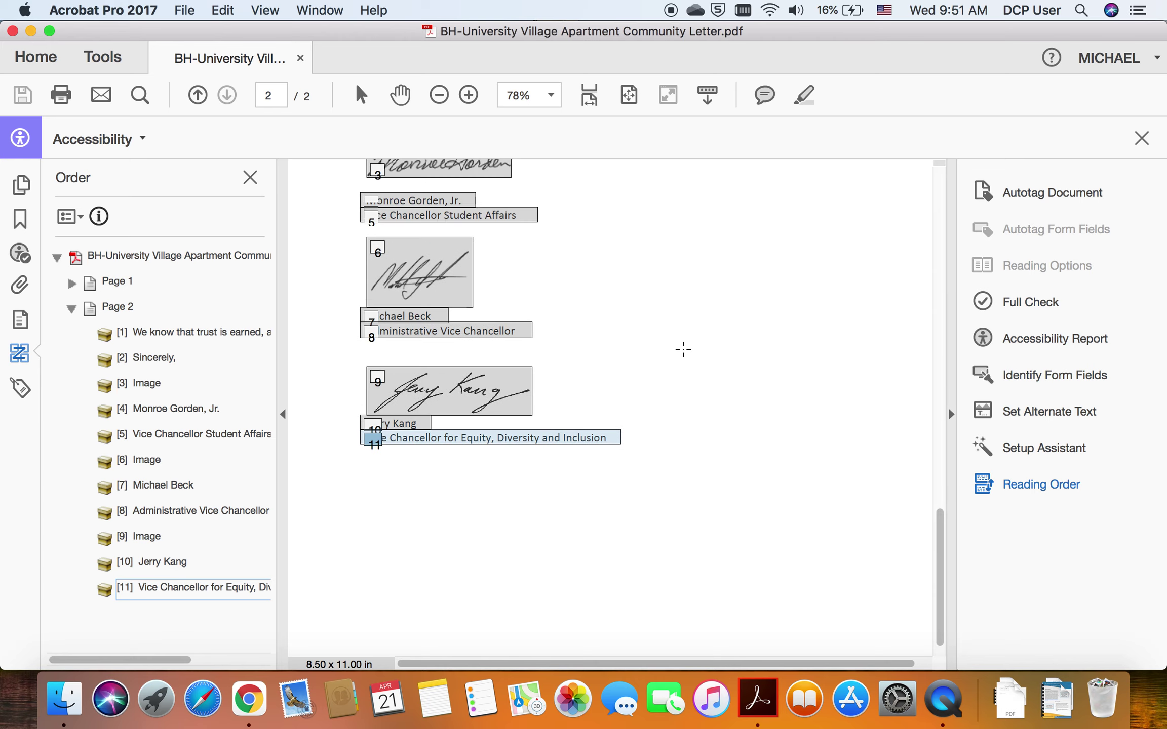
{"action": "scroll", "coordinate": [683, 349], "scroll_direction": "up", "scroll_amount": 5}
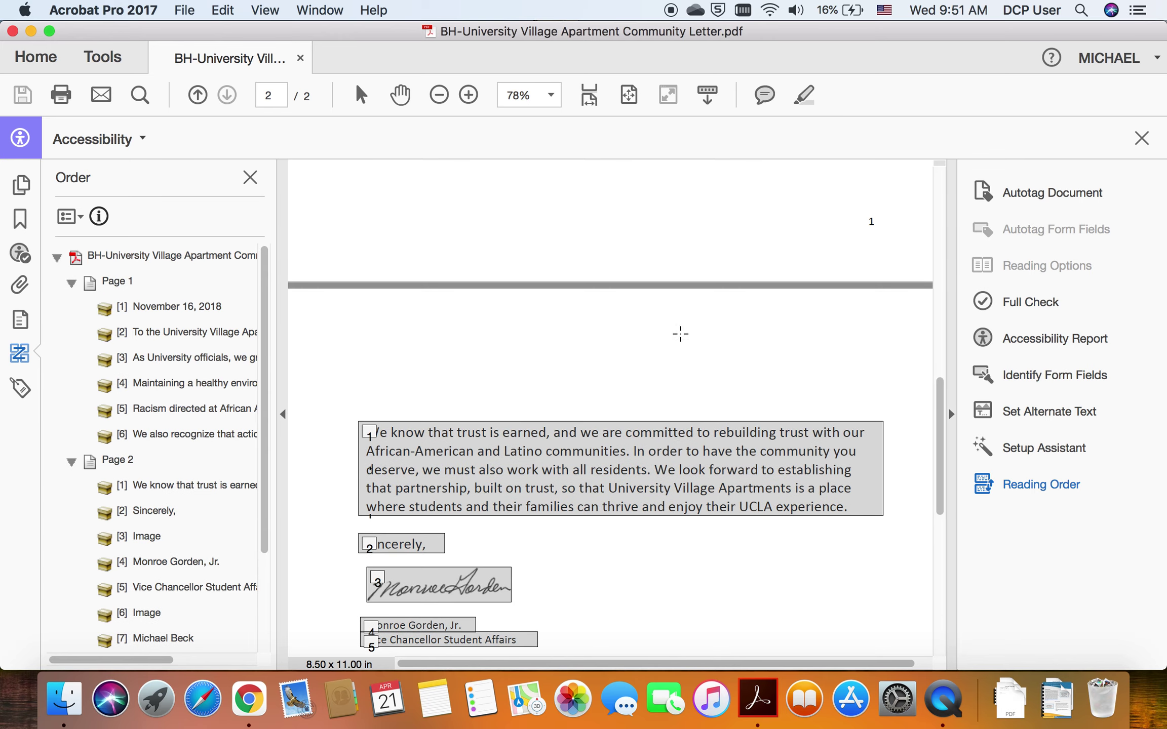
{"action": "scroll", "coordinate": [671, 301], "scroll_direction": "up", "scroll_amount": 2}
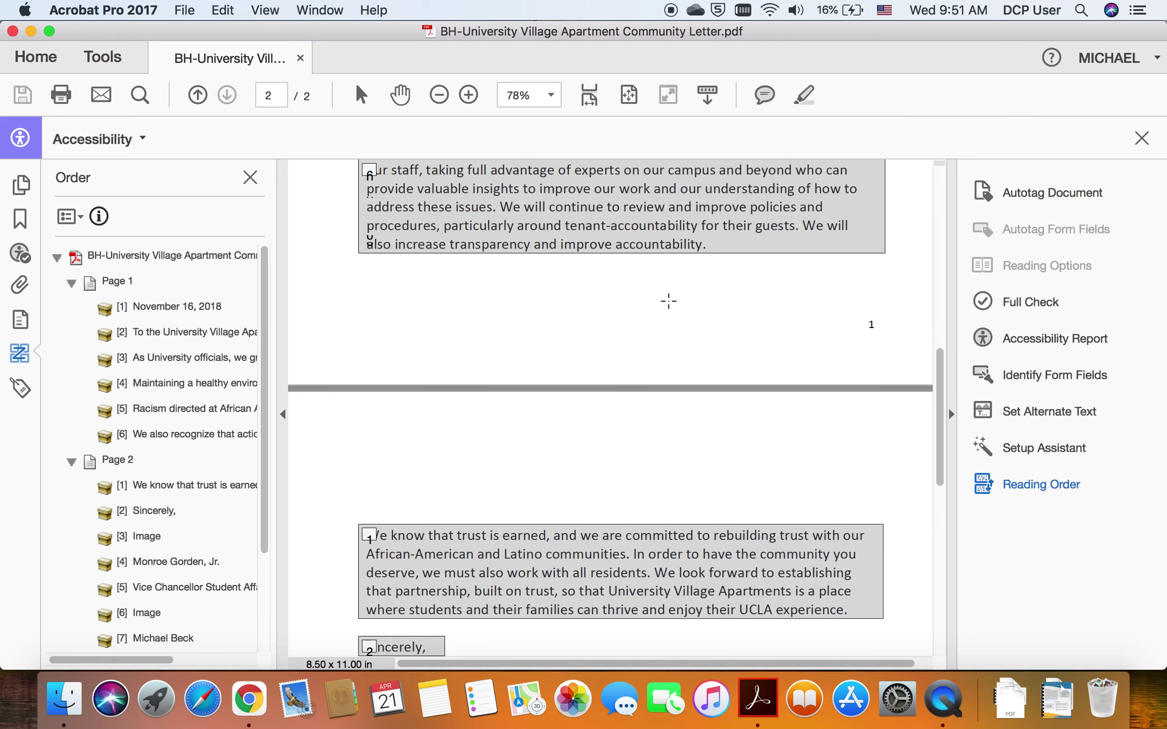
{"action": "left_click", "coordinate": [17, 324]}
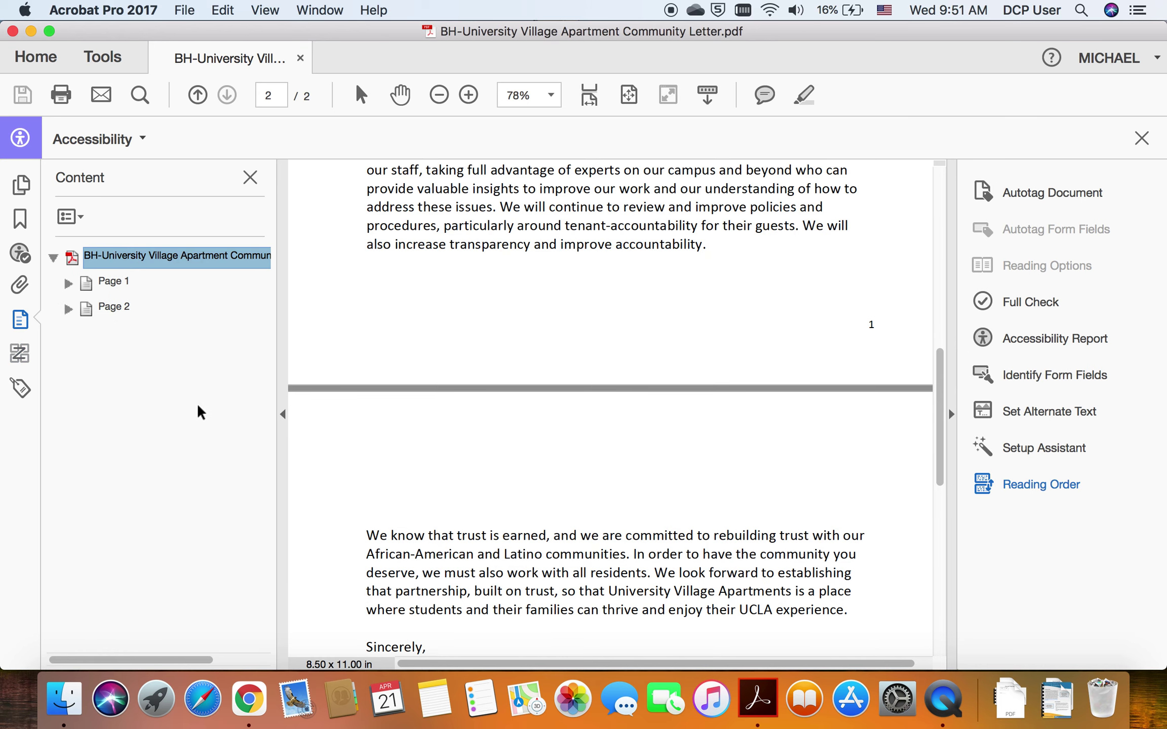